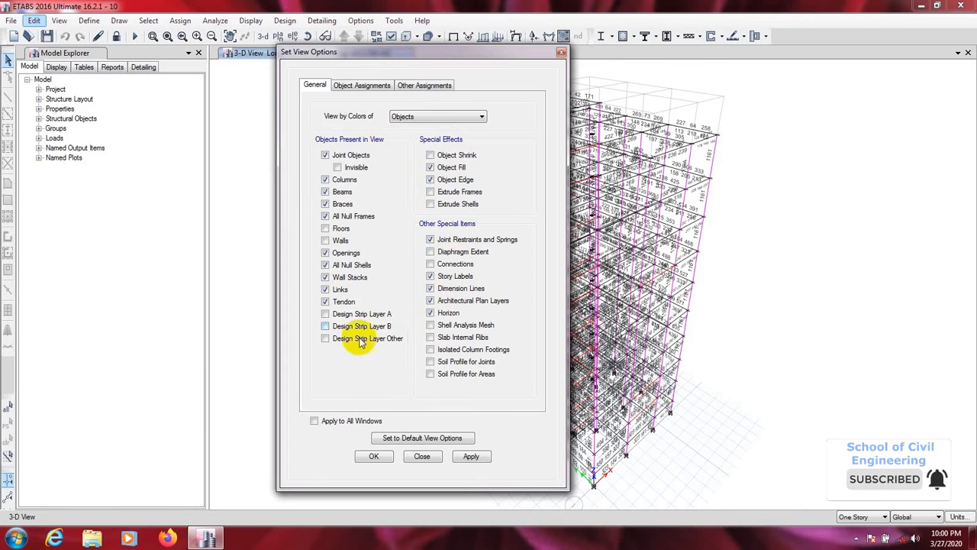
- Turn on frame section labels in the view options and return the 3-D view to the undeformed shape
left_click(364, 86)
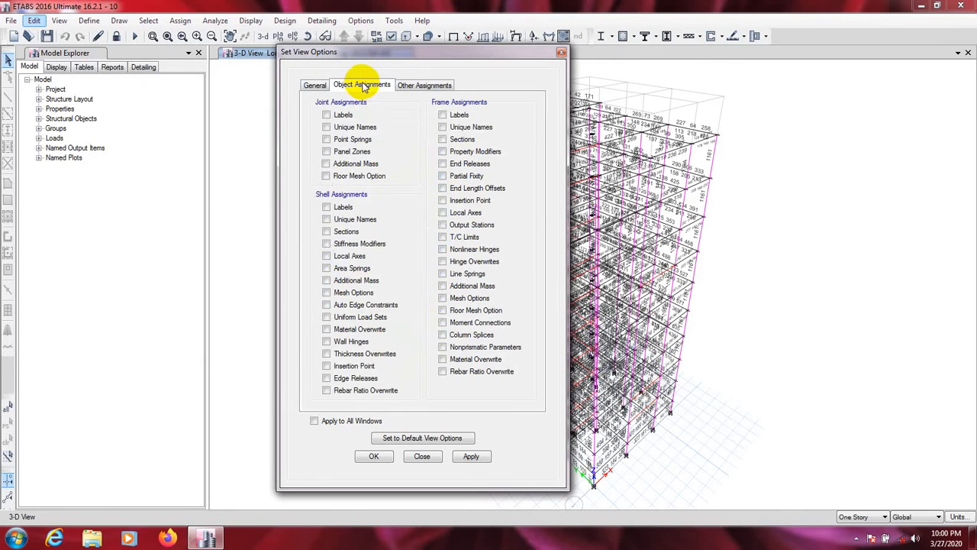
left_click(313, 85)
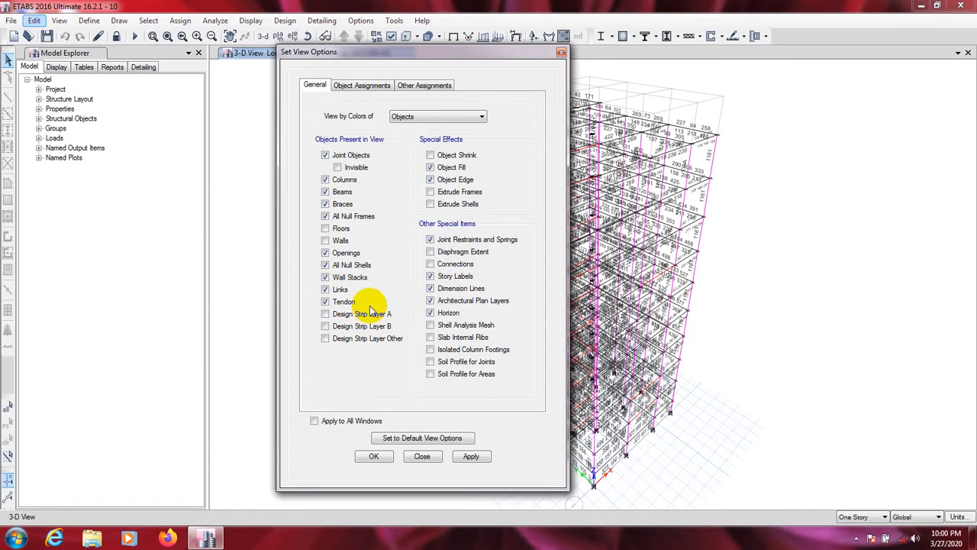
left_click(372, 87)
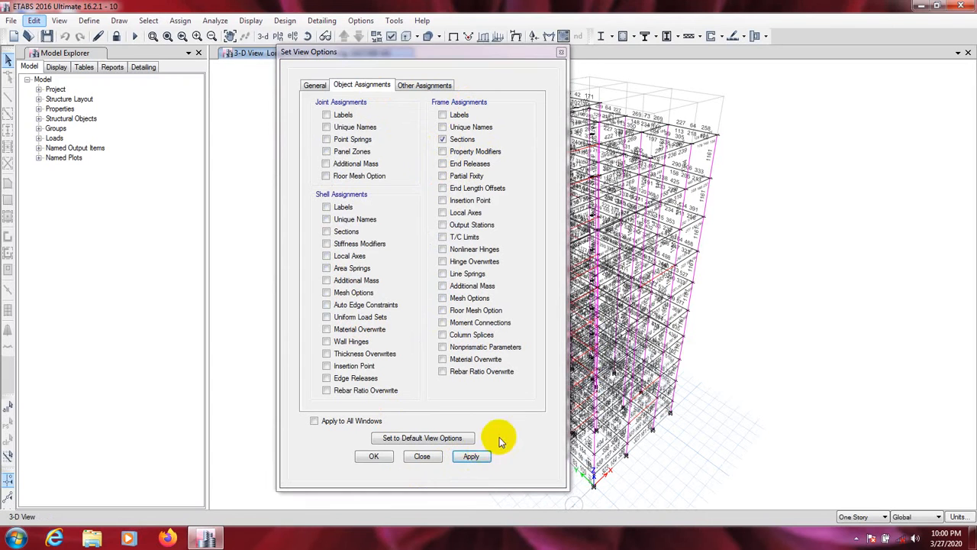
left_click(473, 456)
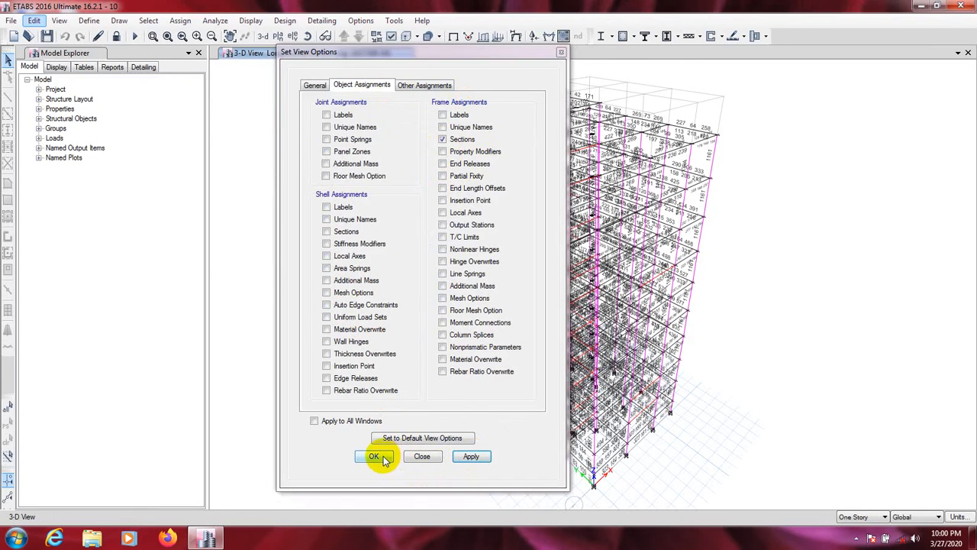
left_click_drag(457, 52, 331, 51)
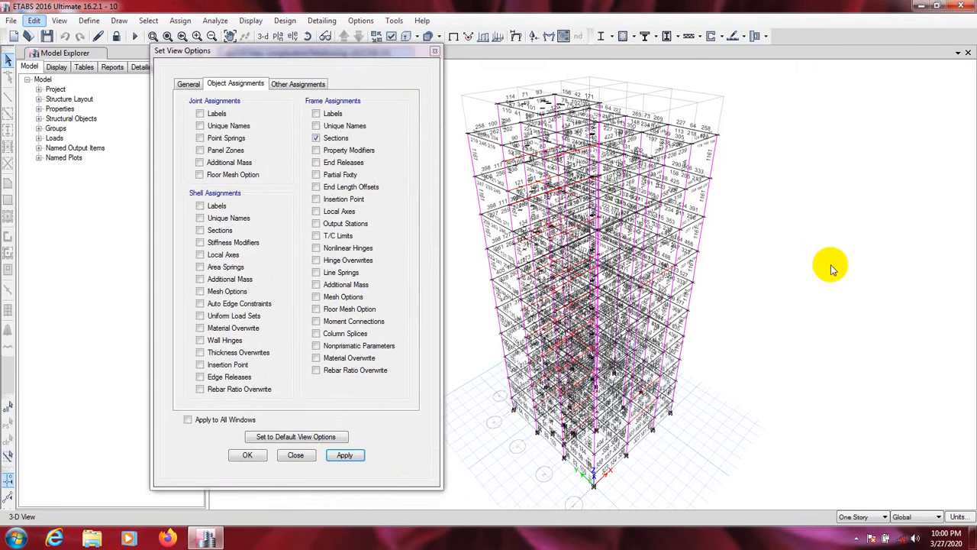
left_click_drag(420, 49, 340, 68)
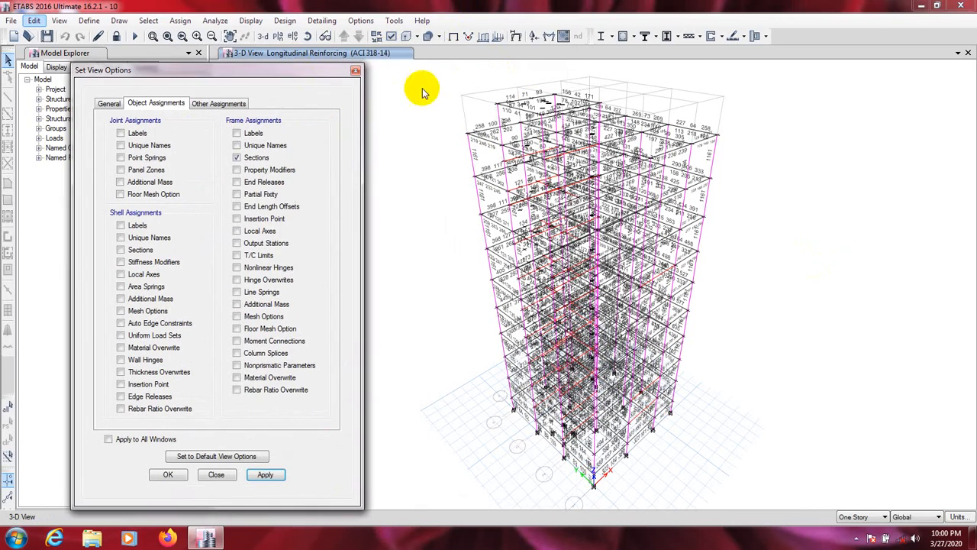
left_click(455, 37)
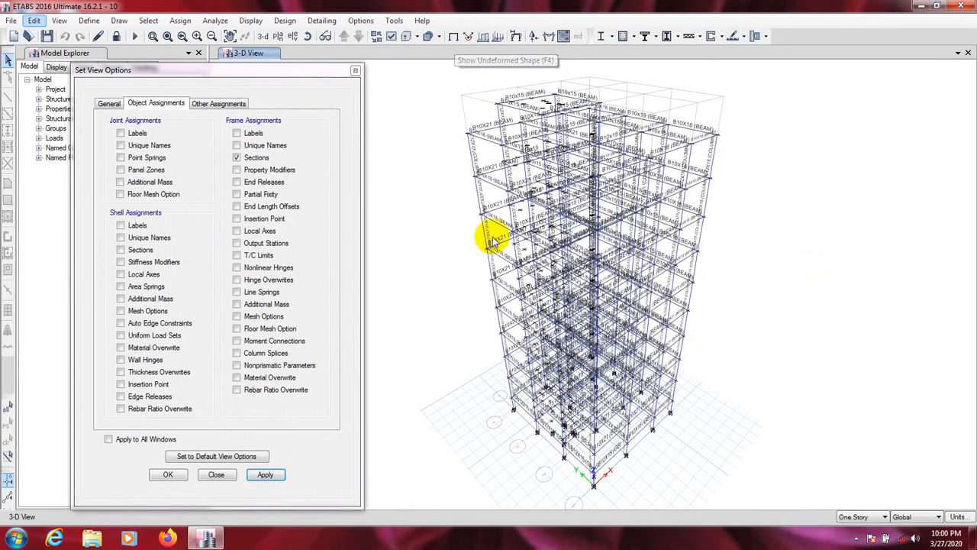
- Examine the column and beam section labels on the 3-D building frame and close the view options
middle_click_drag(785, 249, 782, 249)
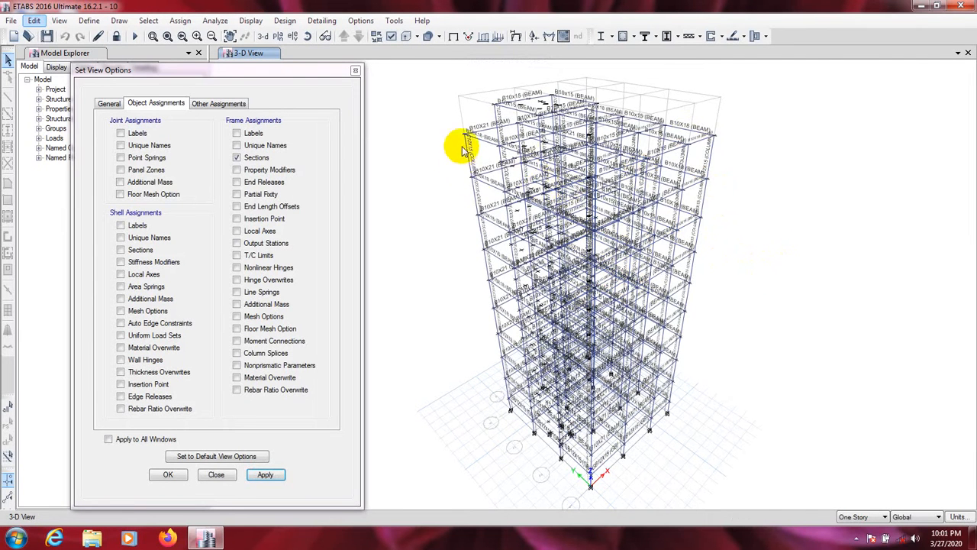
scroll(463, 148, "up", 5)
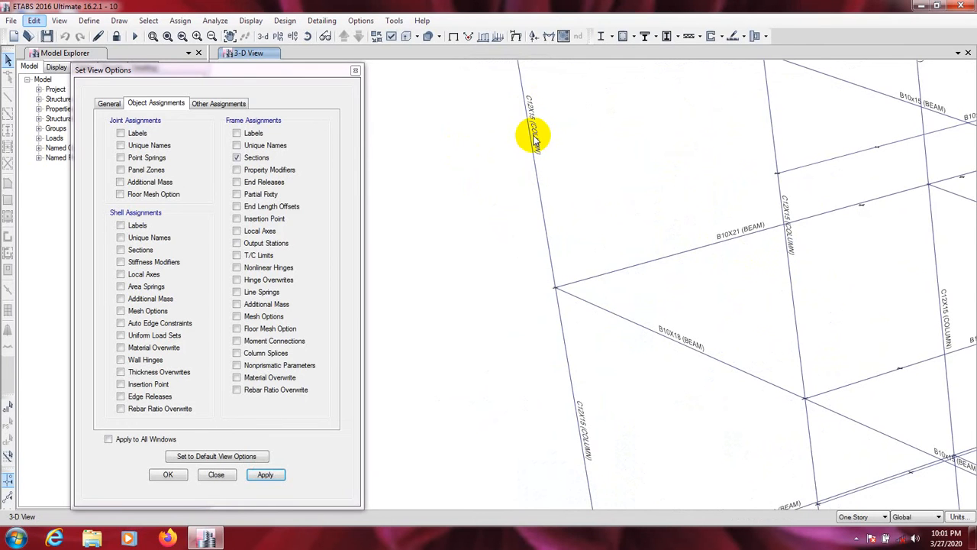
scroll(532, 137, "down", 5)
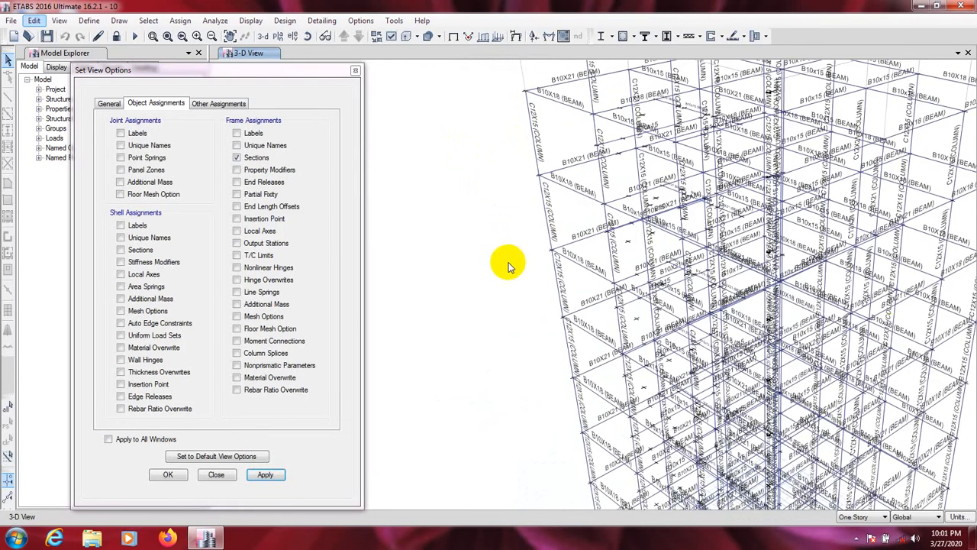
scroll(775, 290, "down", 5)
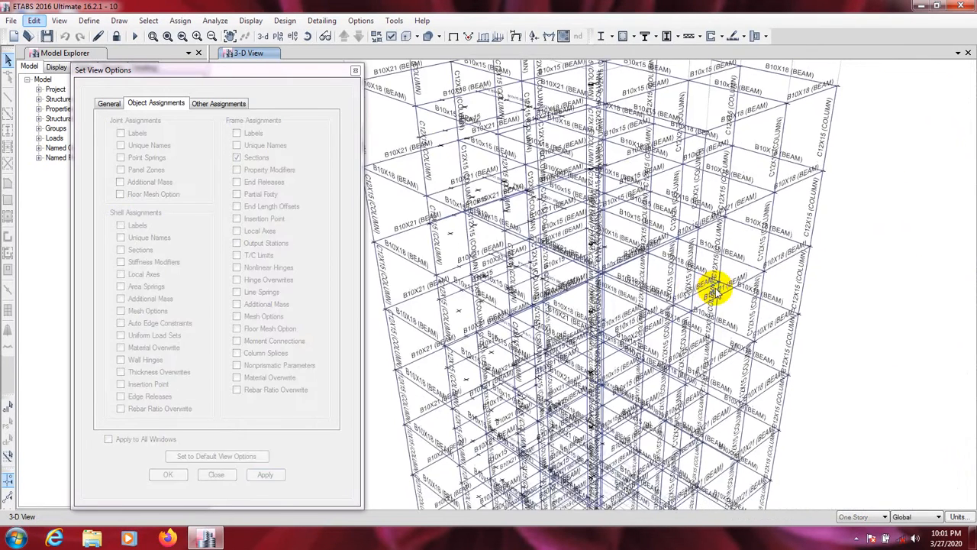
middle_click_drag(756, 359, 744, 319)
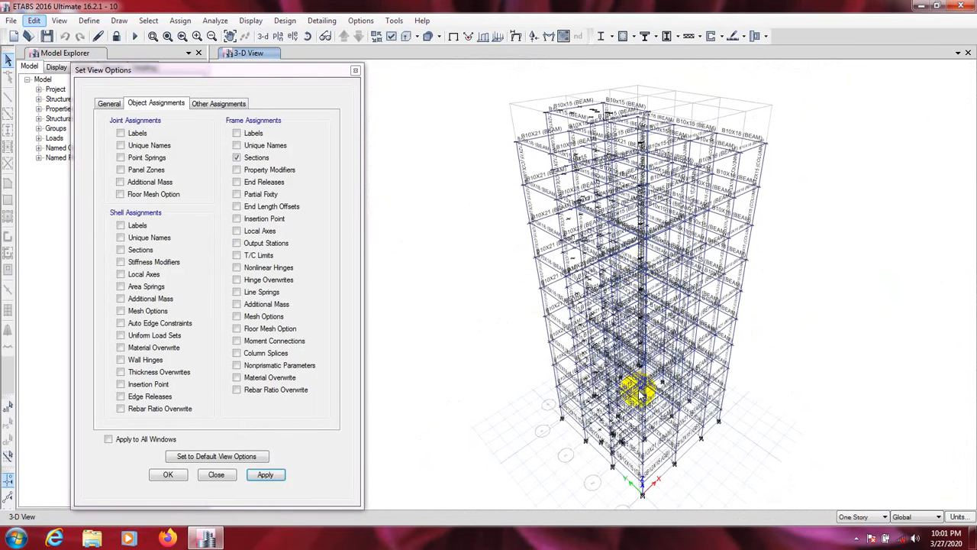
left_click(165, 474)
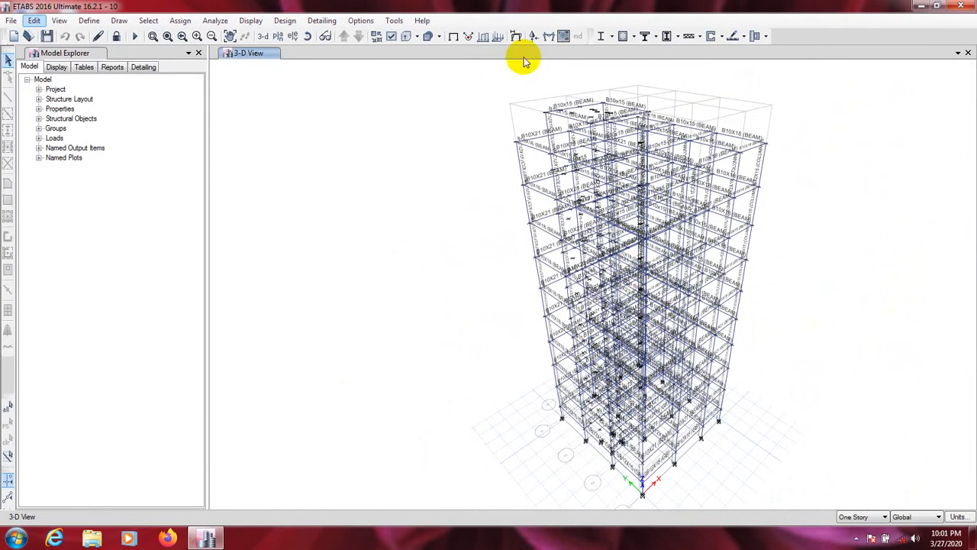
left_click(633, 39)
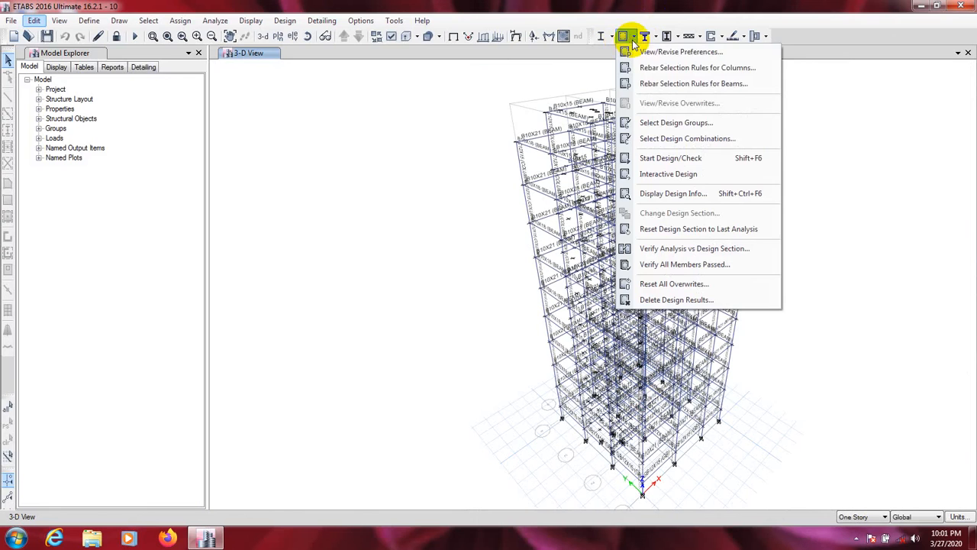
left_click(466, 125)
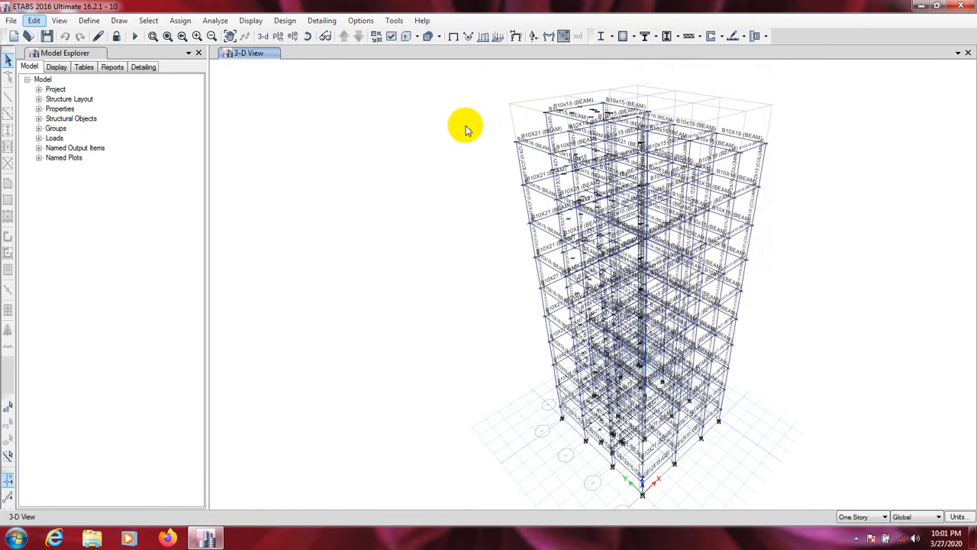
left_click(297, 39)
left_click(399, 203)
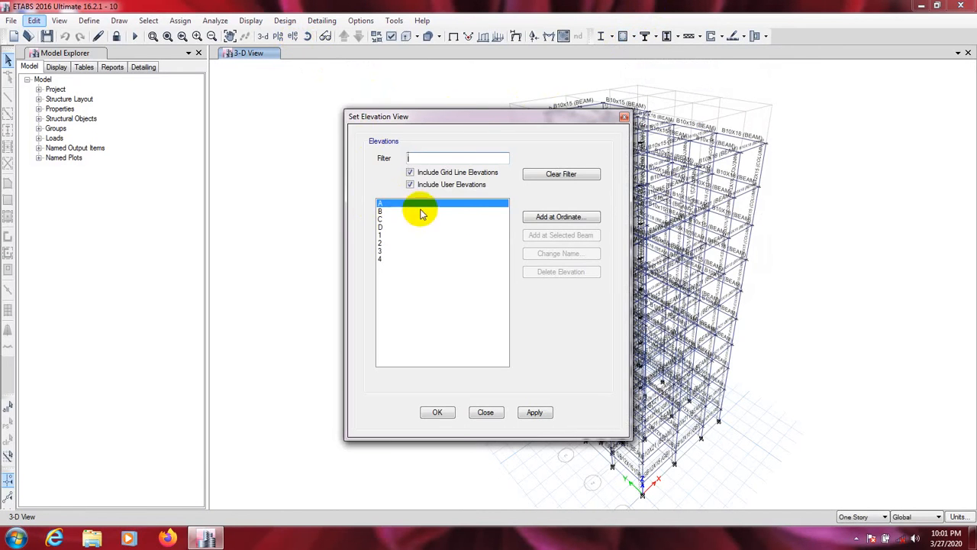
left_click(625, 117)
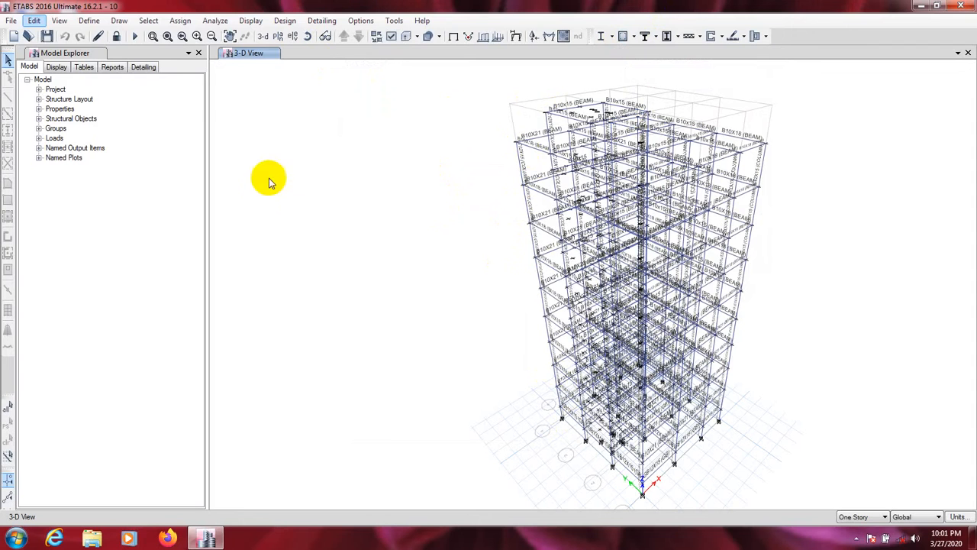
- Select all columns by object type and show only the selected objects in the 3-D view
left_click(148, 21)
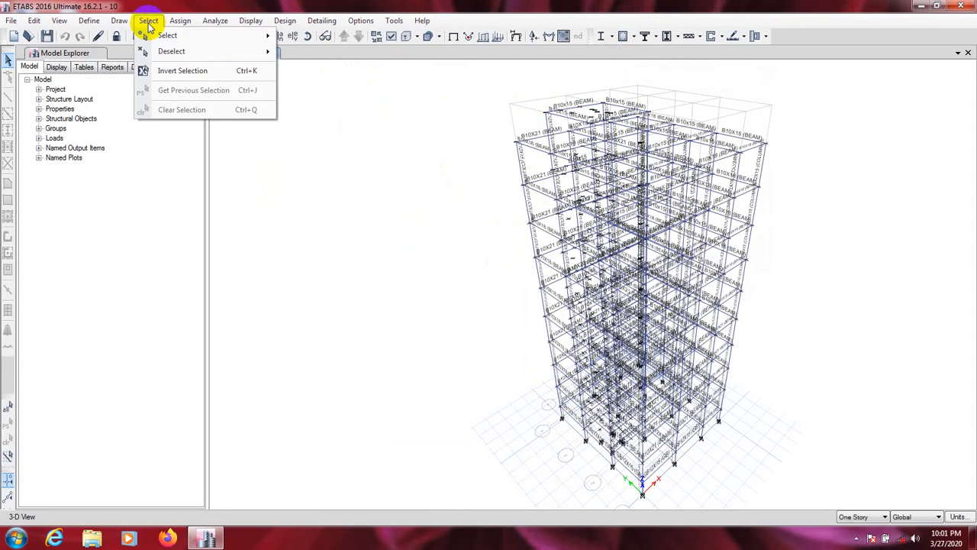
mouse_move(183, 35)
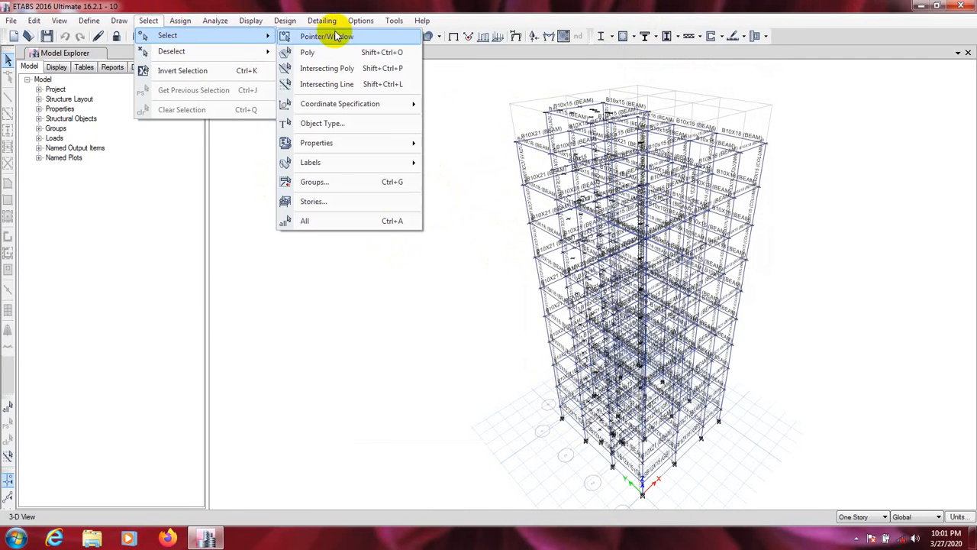
left_click(322, 123)
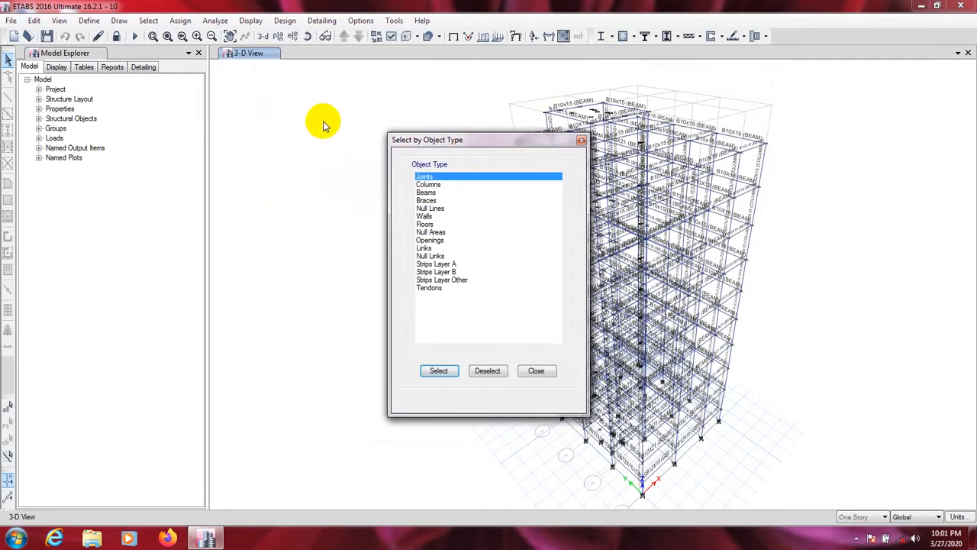
left_click_drag(465, 146, 414, 156)
left_click(388, 196)
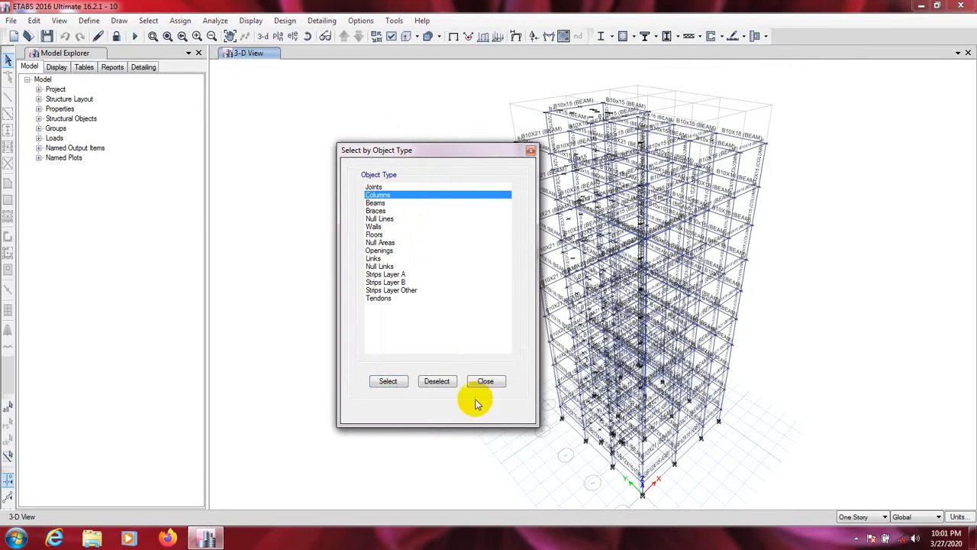
left_click(387, 381)
left_click(485, 384)
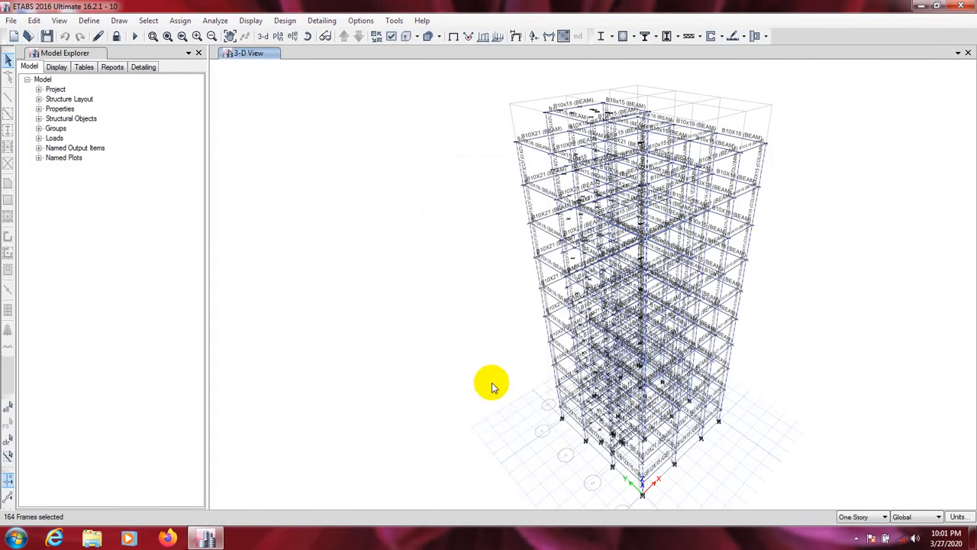
right_click(433, 268)
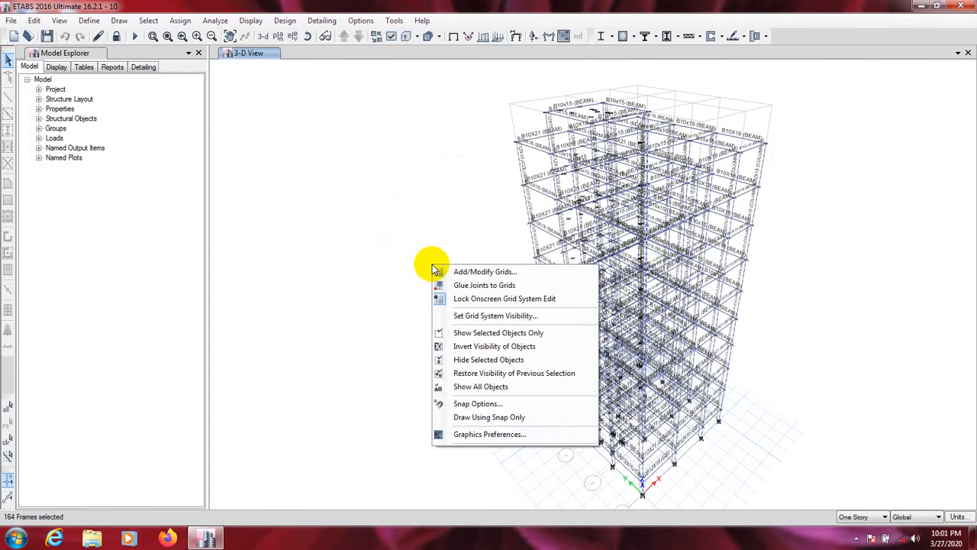
left_click(500, 336)
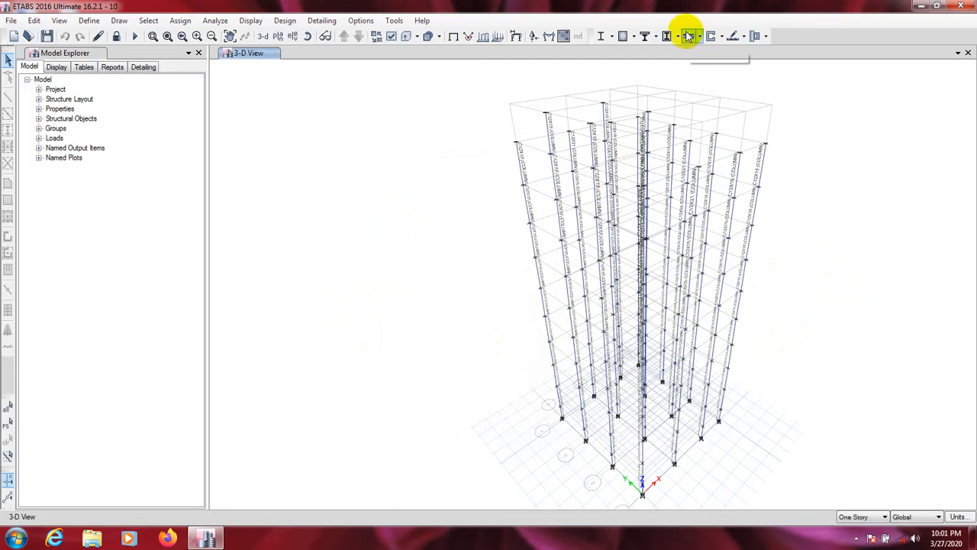
- Verify that all concrete frame members passed the design check, and decline selecting the failed ones
left_click(634, 38)
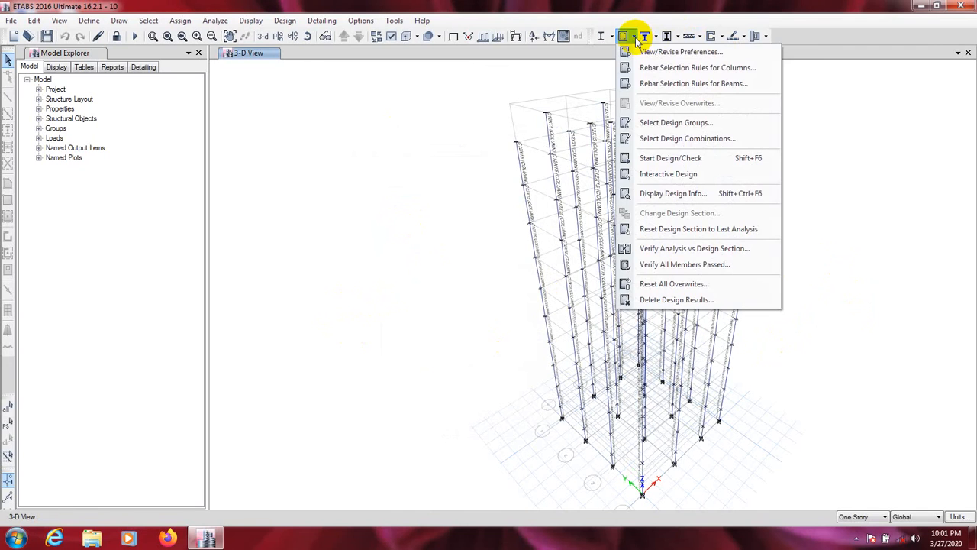
left_click(668, 266)
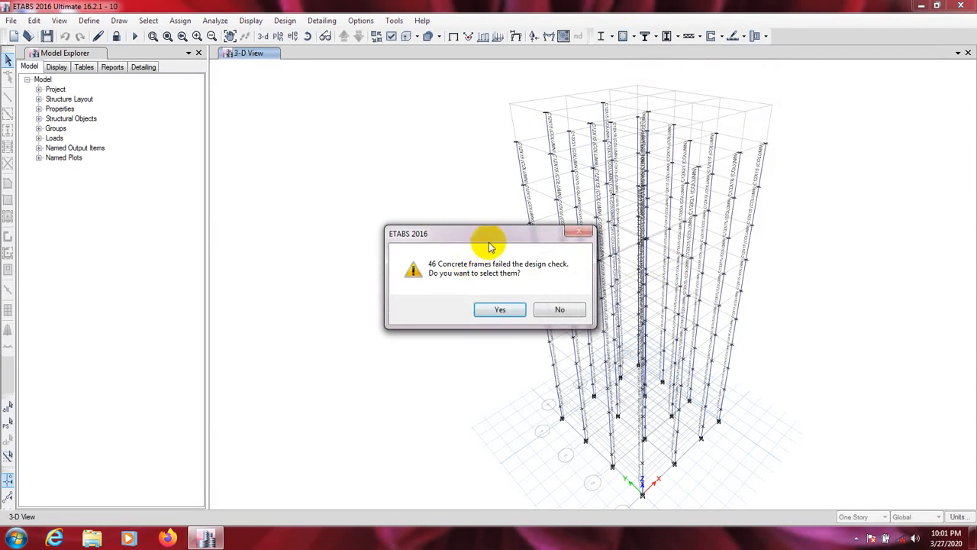
left_click_drag(489, 238, 459, 233)
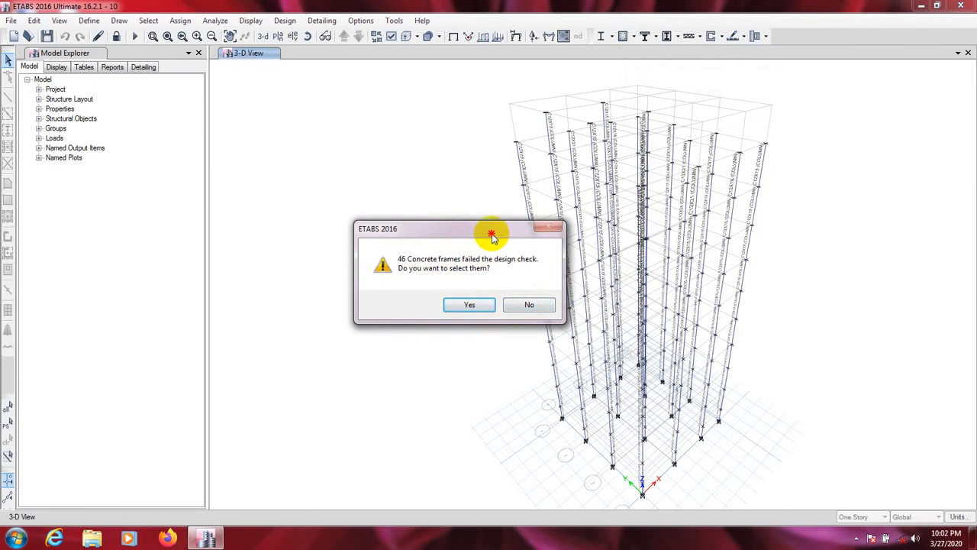
left_click(534, 304)
- Display the concrete frame design output as Rebar Percentage on the columns
left_click(635, 36)
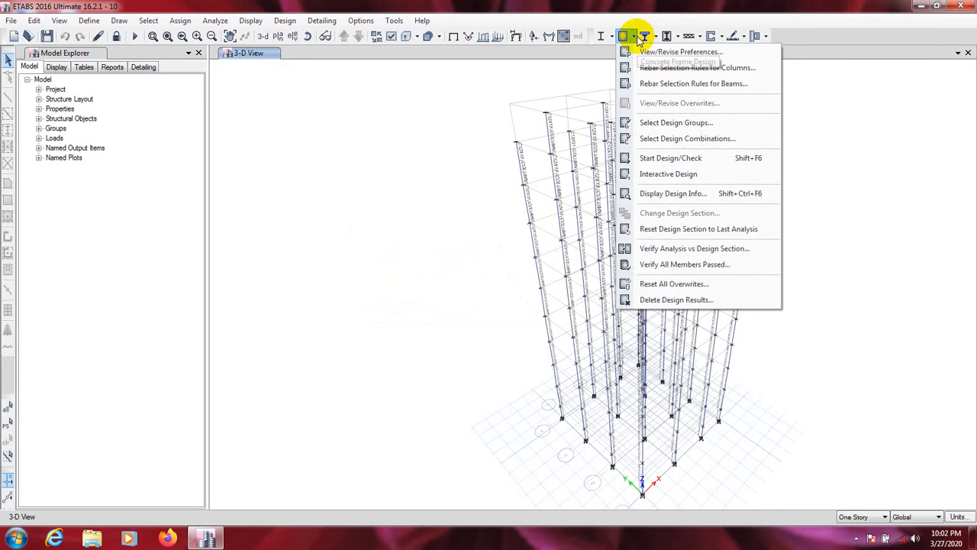
left_click(682, 196)
left_click_drag(354, 212, 350, 193)
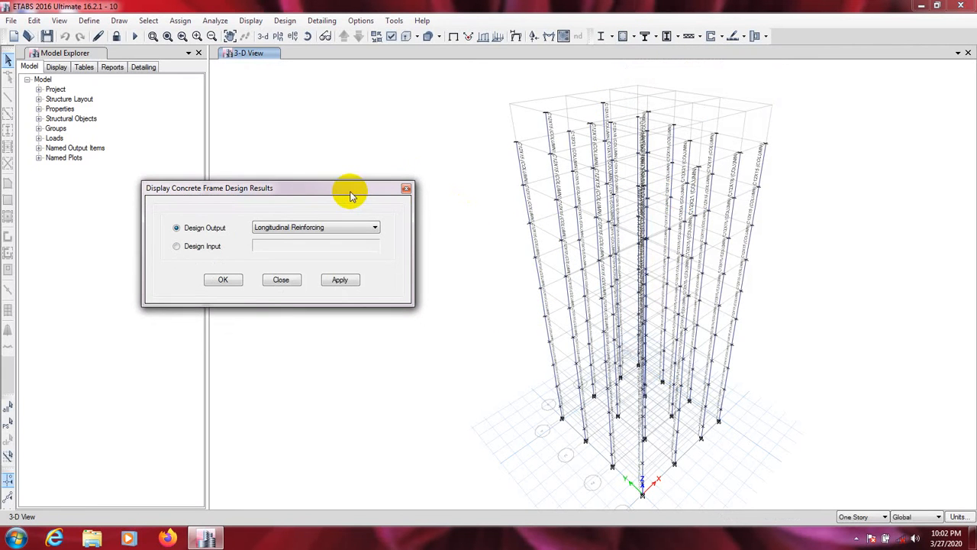
left_click(340, 226)
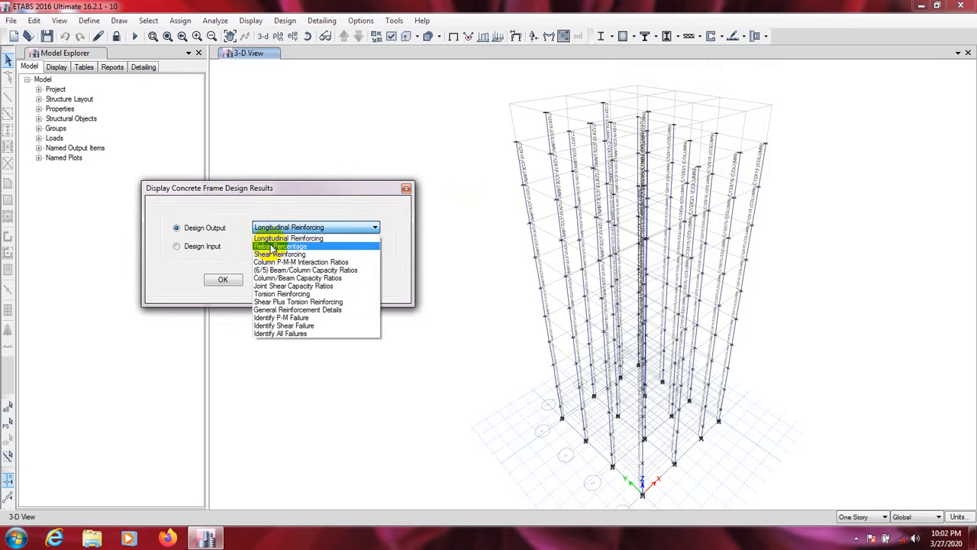
left_click(278, 247)
left_click_drag(312, 191, 330, 191)
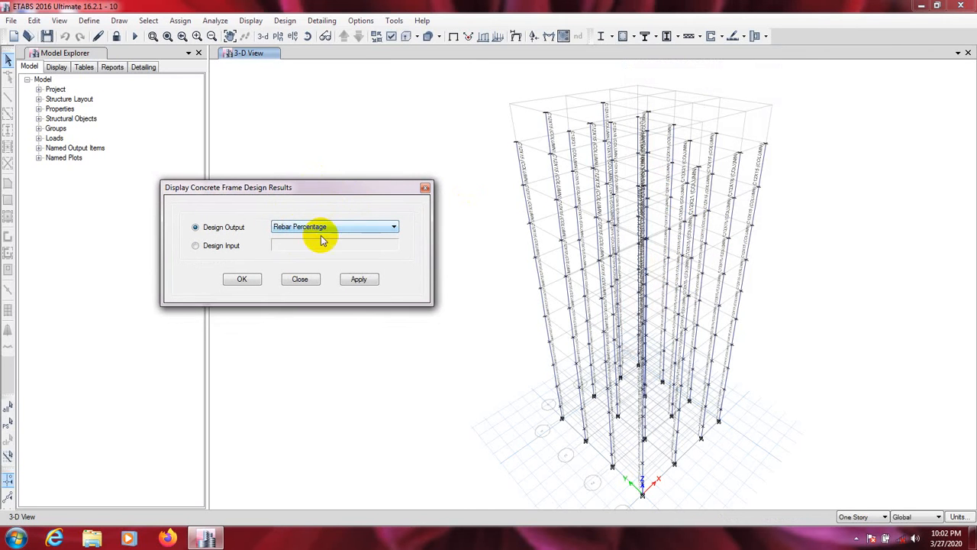
left_click(361, 279)
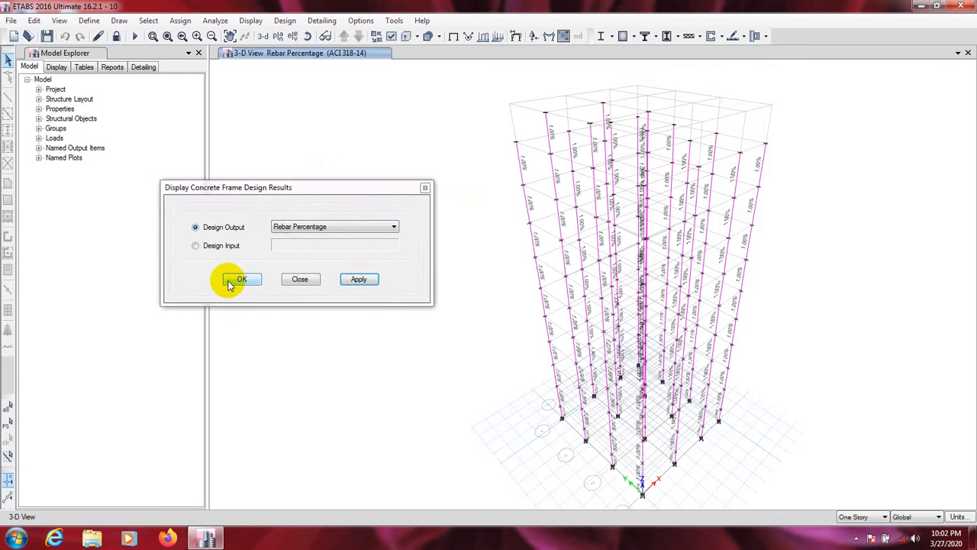
left_click_drag(395, 187, 346, 187)
left_click(200, 274)
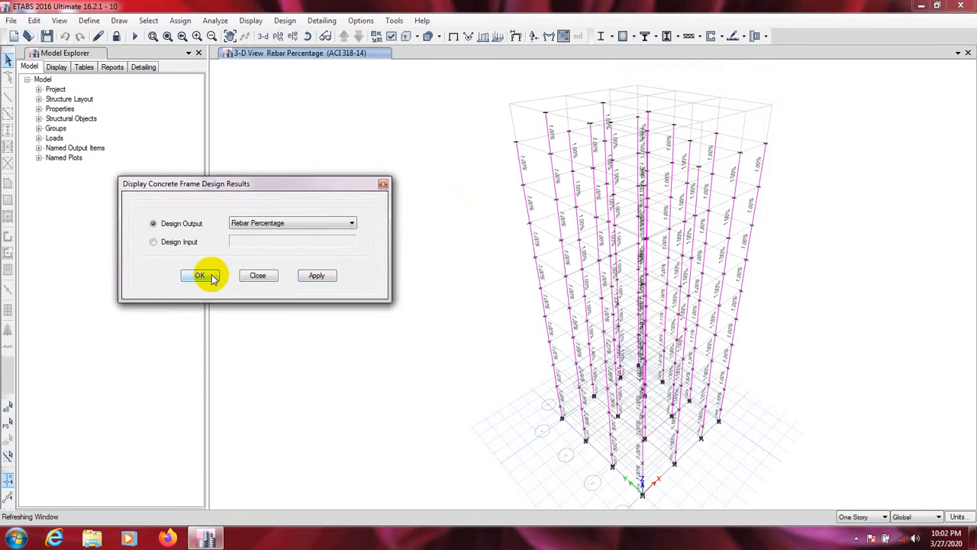
- Switch the Rebar Percentage display to the elevation view along grid line A
left_click(292, 35)
left_click(390, 202)
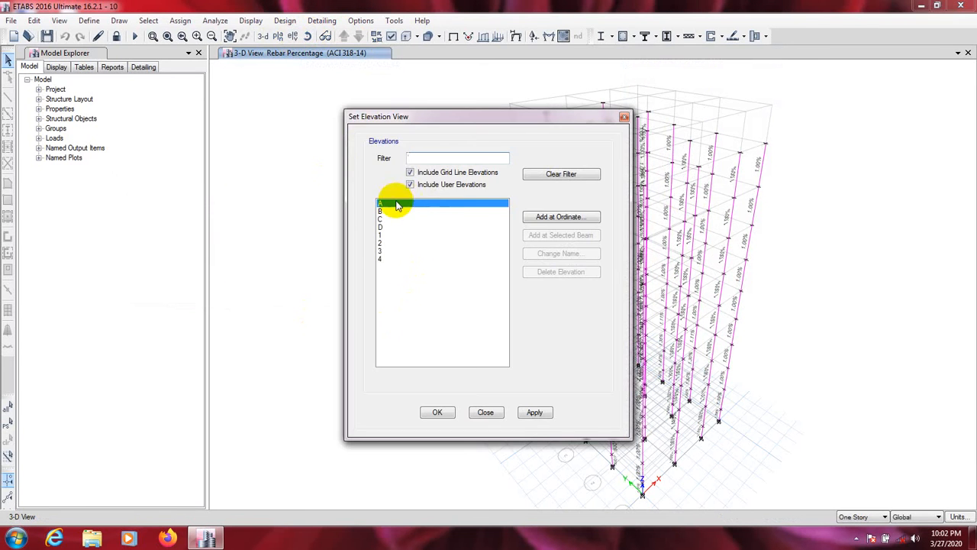
left_click(534, 412)
left_click(438, 411)
scroll(441, 415, "up", 5)
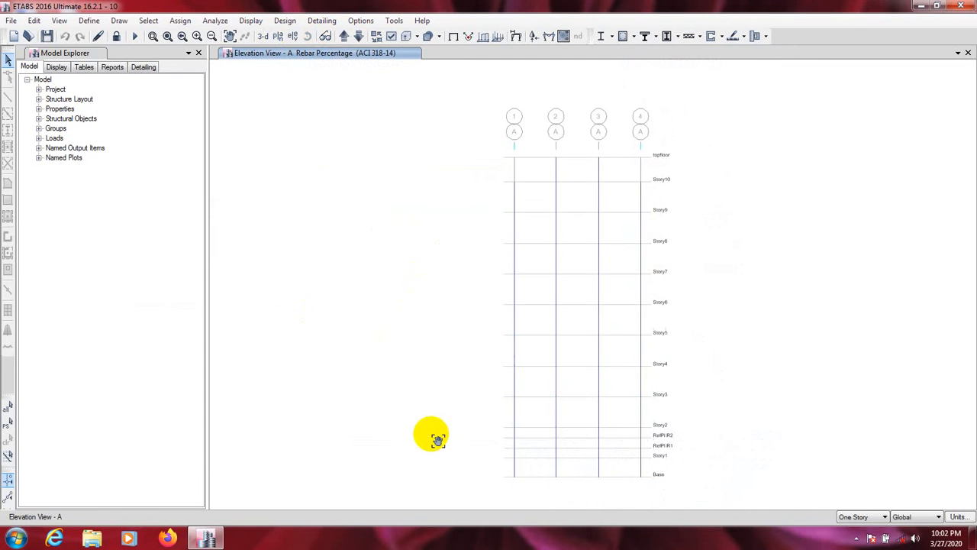
- Examine the column rebar percentages storey by storey from the base upward in the elevation along grid line A
scroll(544, 410, "up", 3)
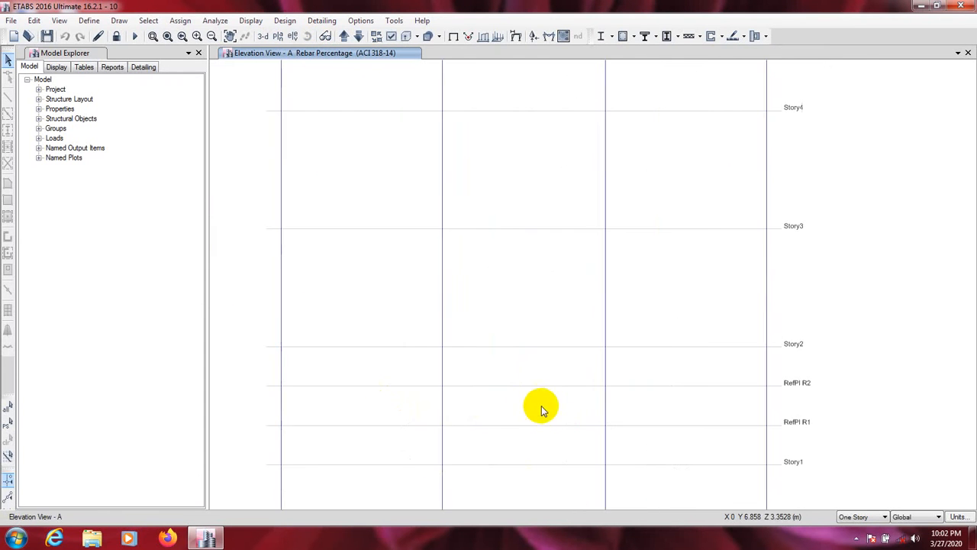
middle_click_drag(524, 454, 558, 371)
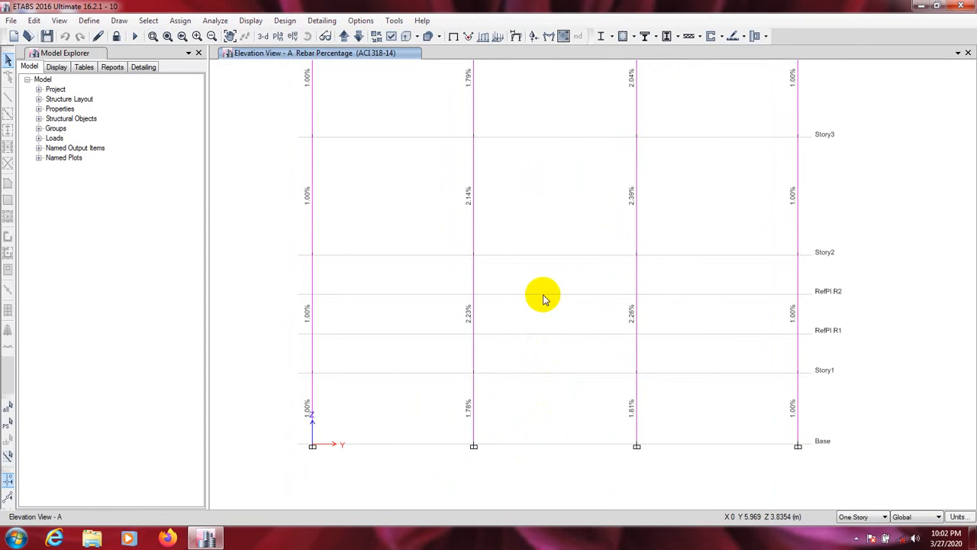
scroll(546, 256, "down", 3)
middle_click_drag(552, 229, 542, 345)
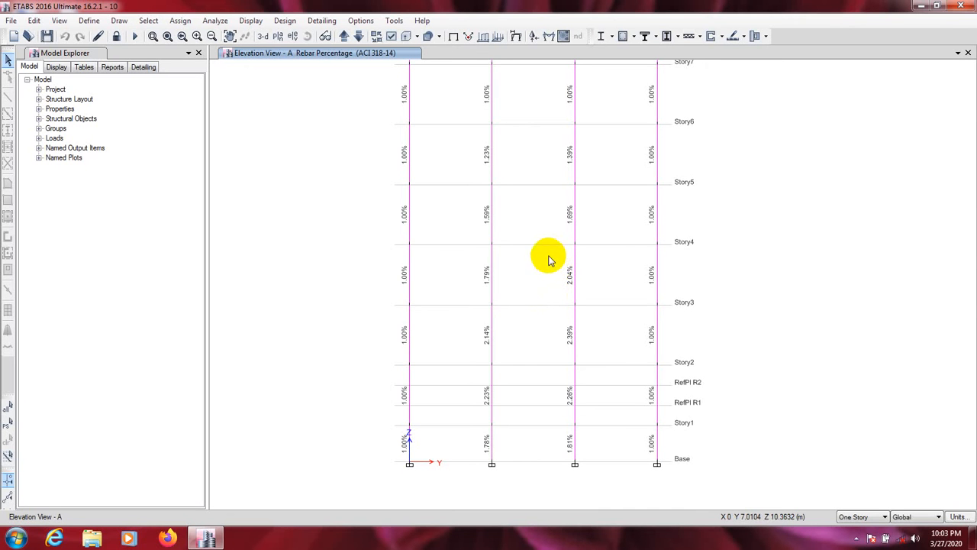
mouse_move(543, 327)
middle_mouse_down()
mouse_move(560, 375)
mouse_move(530, 387)
mouse_move(522, 270)
middle_mouse_up()
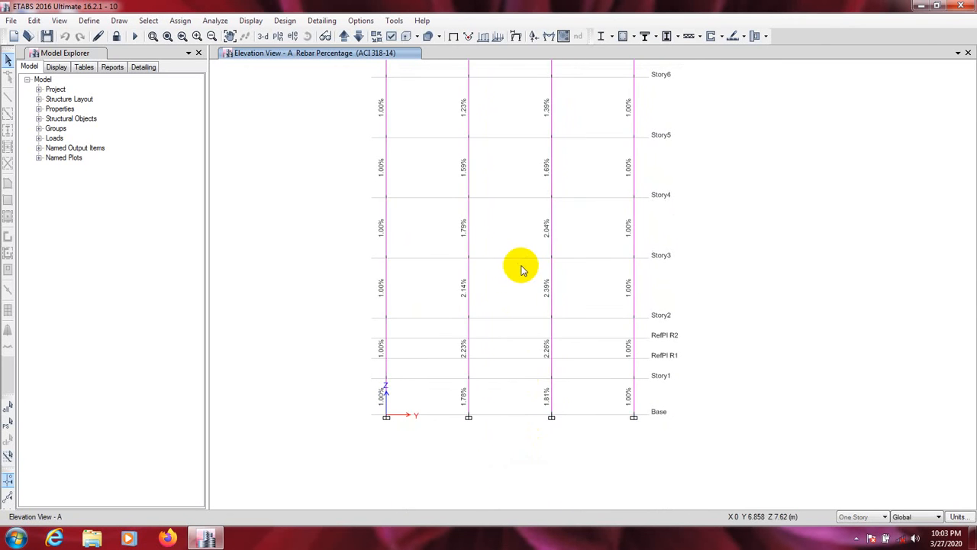
mouse_move(510, 370)
middle_mouse_down()
mouse_move(508, 336)
mouse_move(511, 356)
middle_mouse_up()
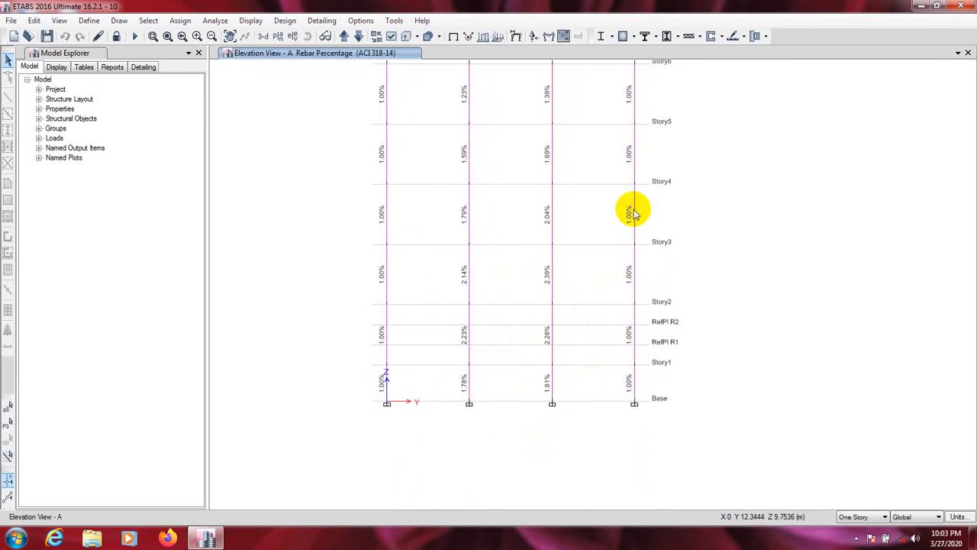
middle_click_drag(502, 198, 501, 367)
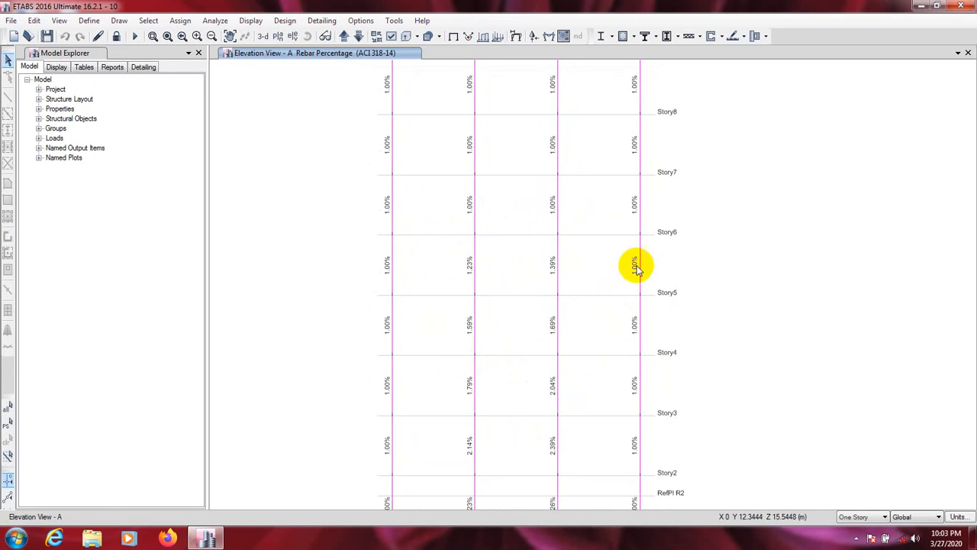
mouse_move(456, 205)
middle_mouse_down()
mouse_move(534, 222)
mouse_move(567, 312)
middle_mouse_up()
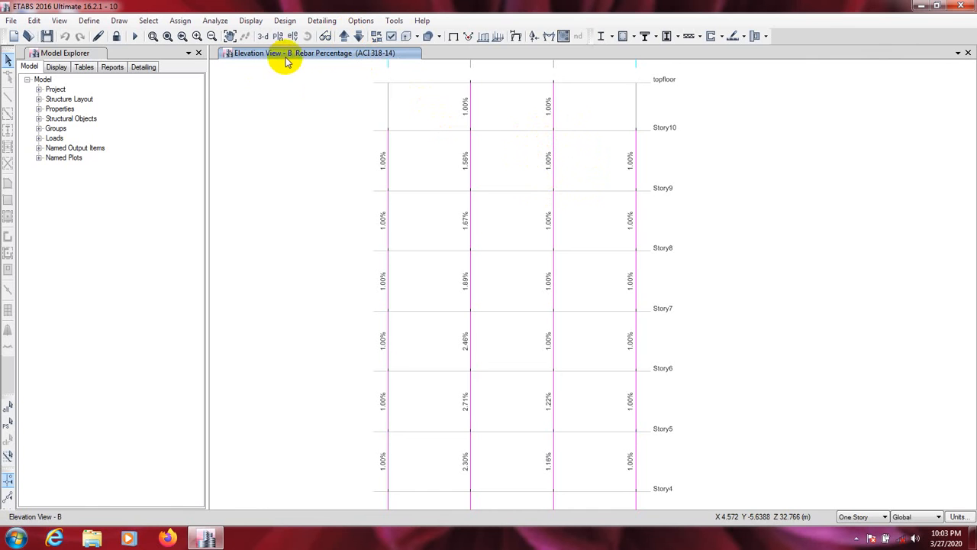
- Examine the column rebar percentages from the base to the top floor in the elevation along grid line B
middle_click_drag(522, 283, 517, 170)
middle_click_drag(503, 357, 501, 258)
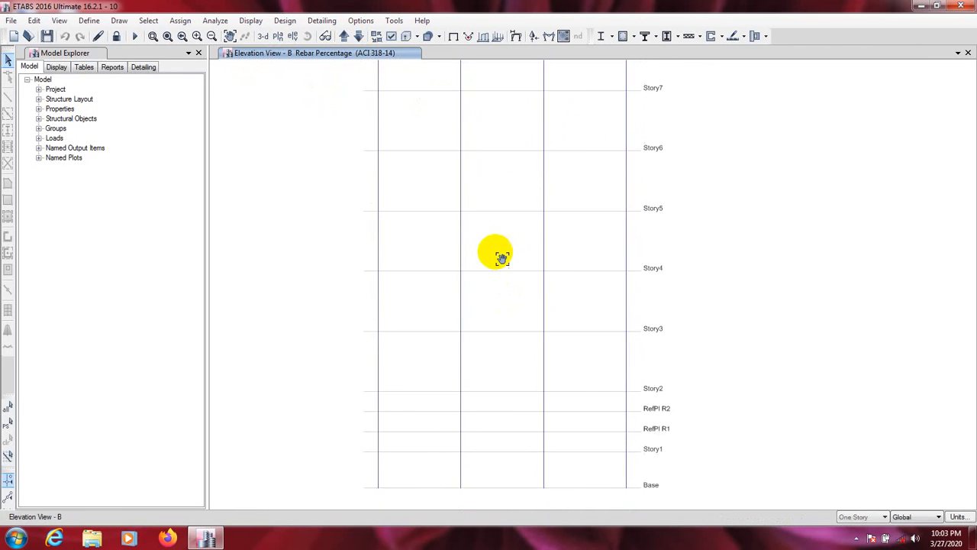
middle_click_drag(502, 403, 506, 343)
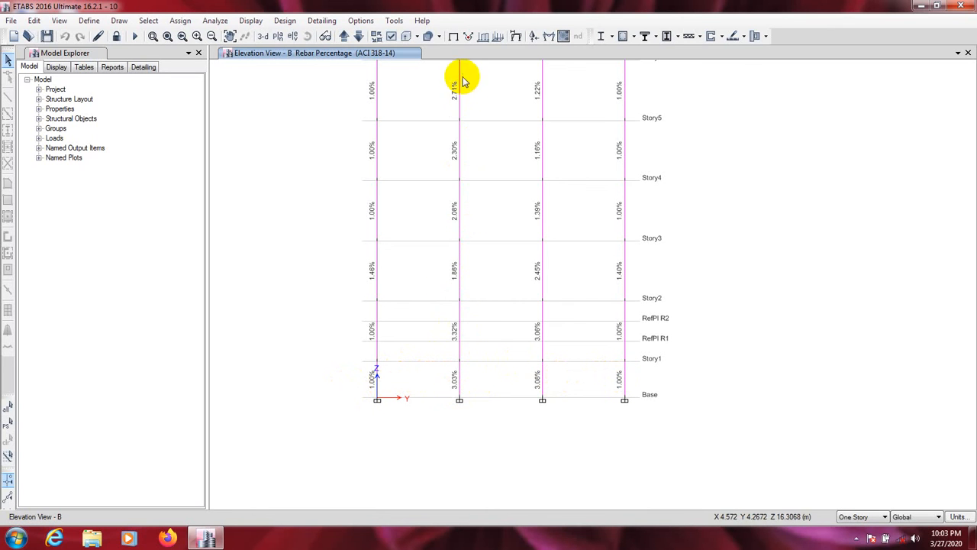
middle_click_drag(502, 301, 497, 388)
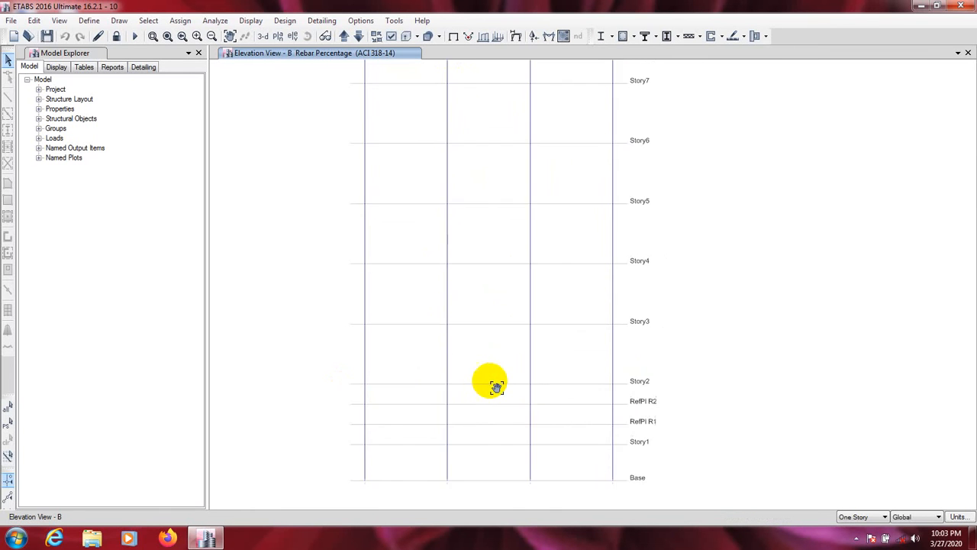
middle_click_drag(489, 297, 491, 438)
mouse_move(481, 303)
middle_mouse_down()
mouse_move(487, 433)
mouse_move(484, 215)
middle_mouse_up()
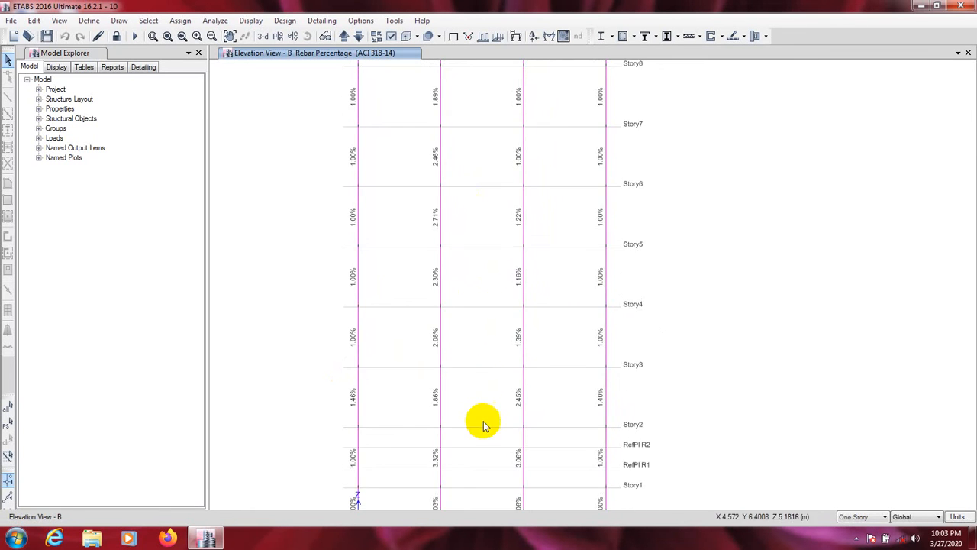
middle_click_drag(484, 425, 494, 363)
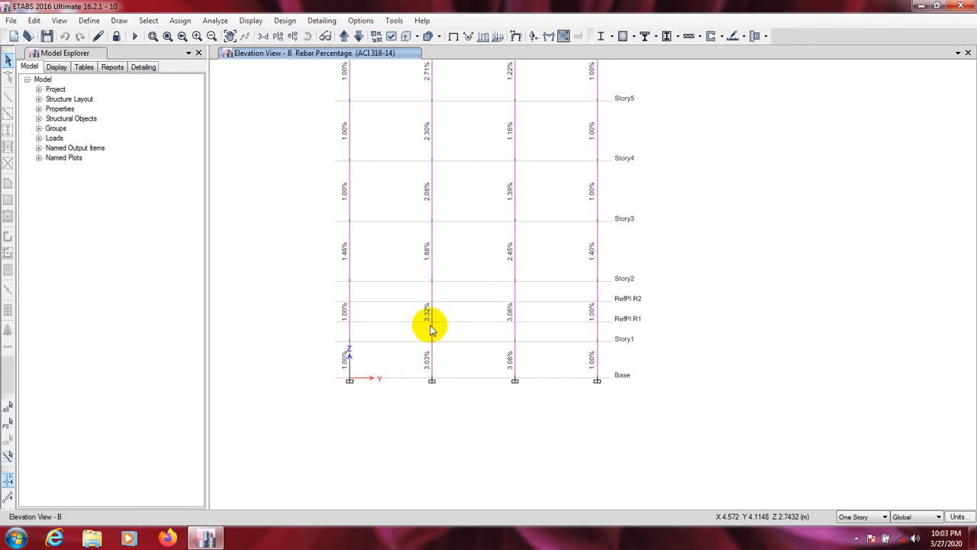
middle_click_drag(452, 221, 450, 415)
scroll(474, 304, "up", 2)
middle_click_drag(475, 308, 465, 442)
scroll(451, 395, "down", 2)
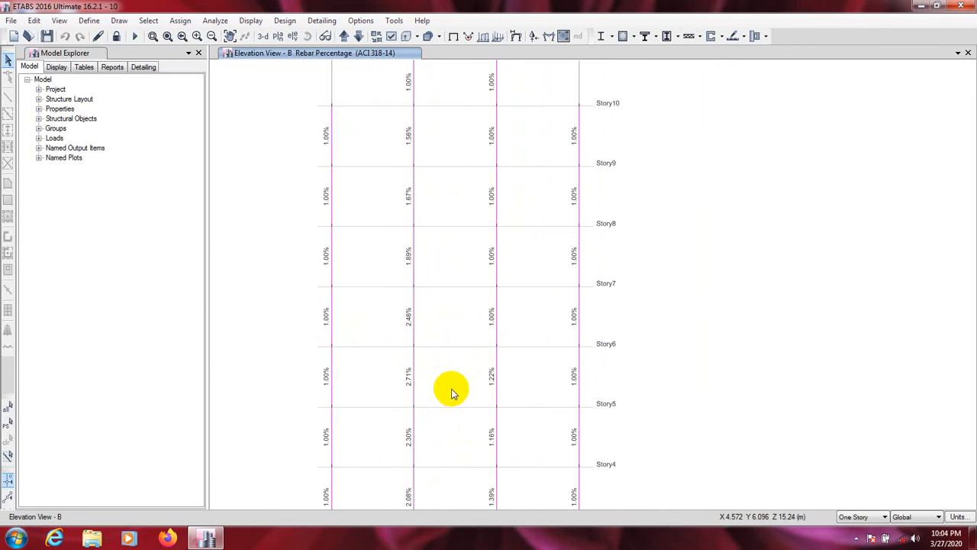
middle_click_drag(377, 201, 397, 368)
middle_click_drag(462, 450, 447, 191)
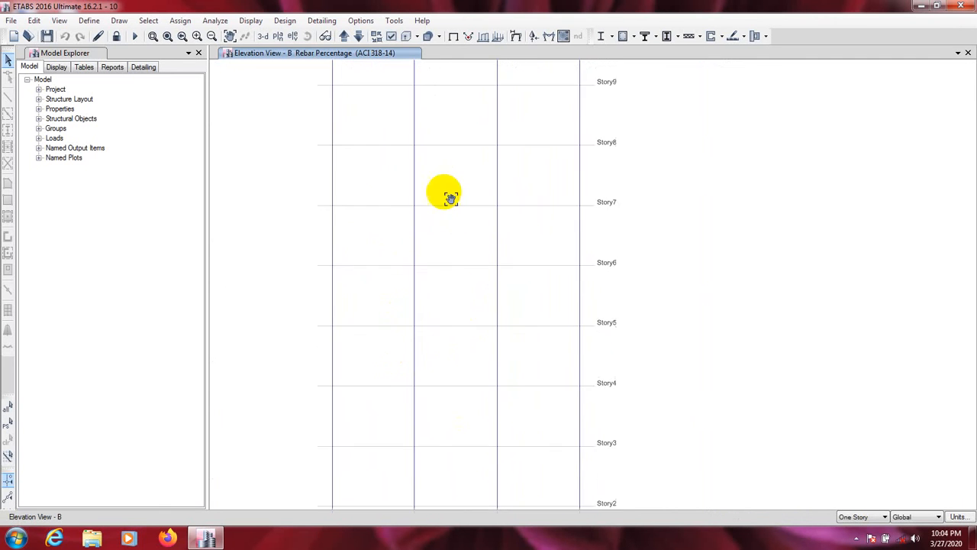
middle_click_drag(462, 374, 443, 220)
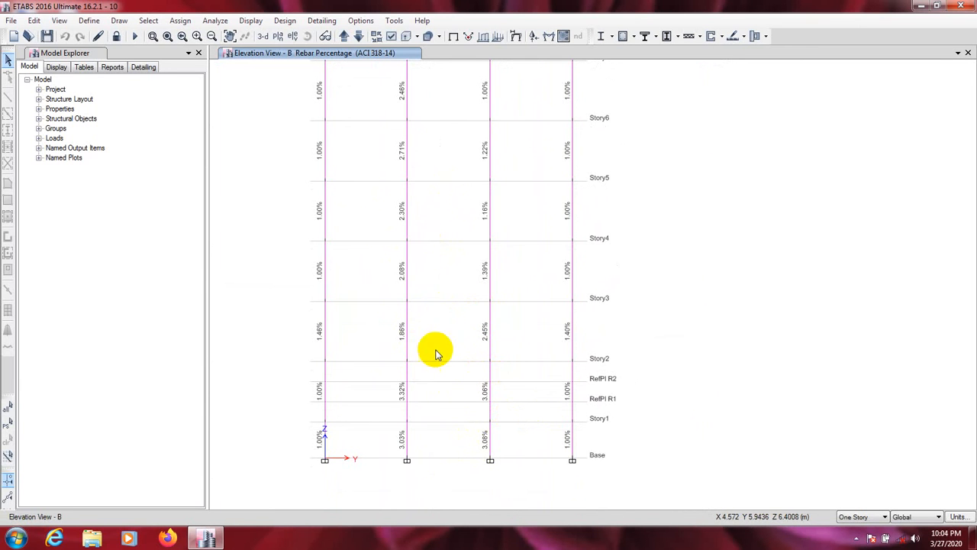
middle_click_drag(448, 247, 439, 407)
middle_click_drag(448, 315, 447, 343)
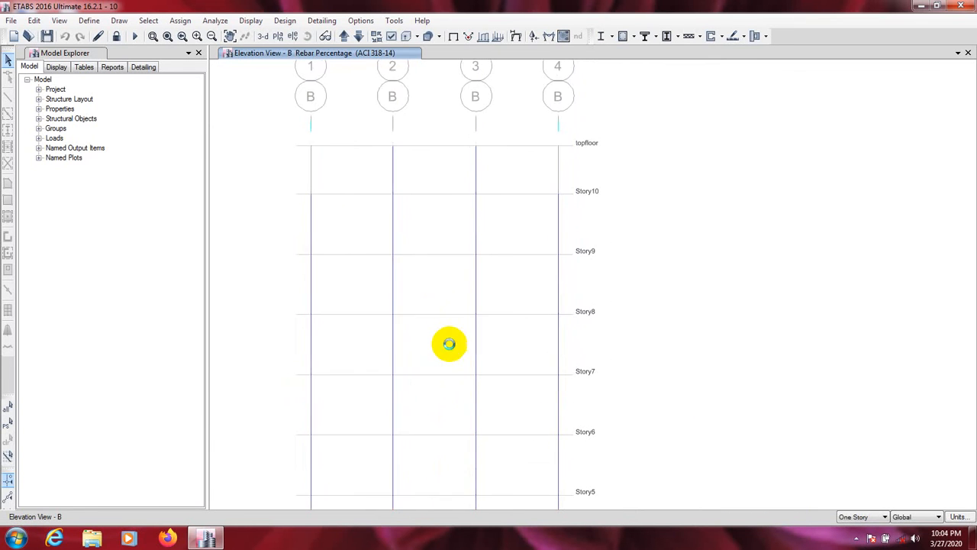
scroll(449, 344, "up", 1)
scroll(443, 343, "down", 1)
middle_click_drag(428, 402, 424, 229)
middle_click_drag(428, 420, 433, 315)
middle_click_drag(435, 448, 430, 374)
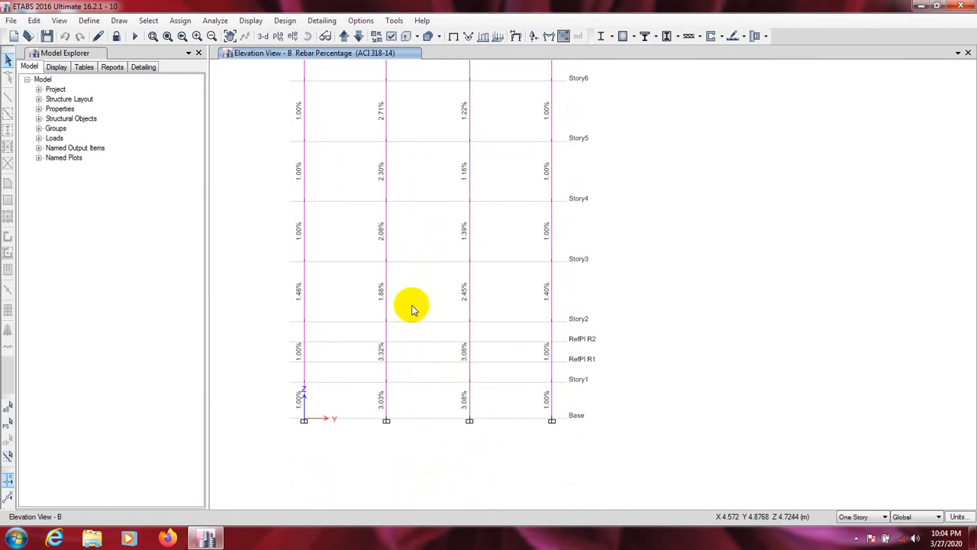
mouse_move(426, 303)
middle_mouse_down()
mouse_move(462, 407)
mouse_move(432, 295)
middle_mouse_up()
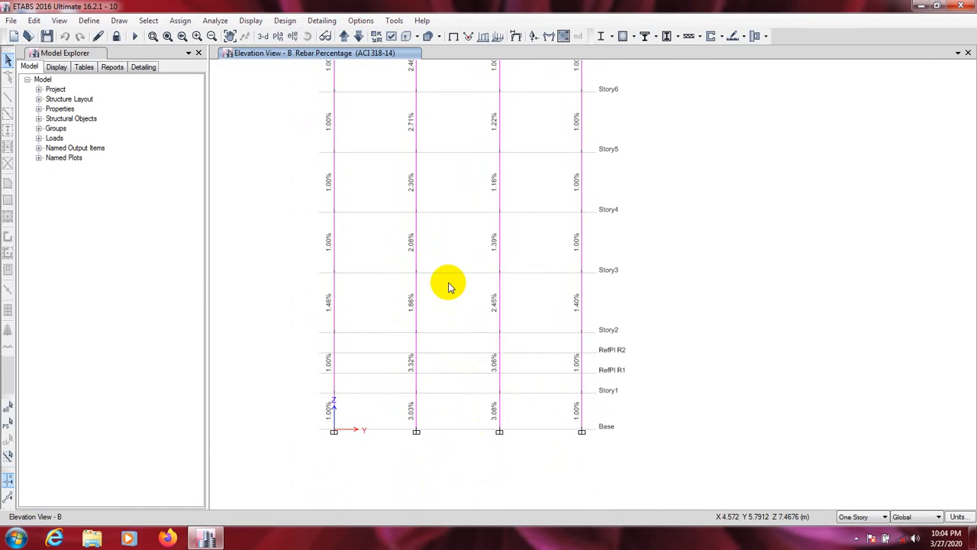
scroll(449, 286, "down", 3)
middle_click_drag(451, 272, 458, 356)
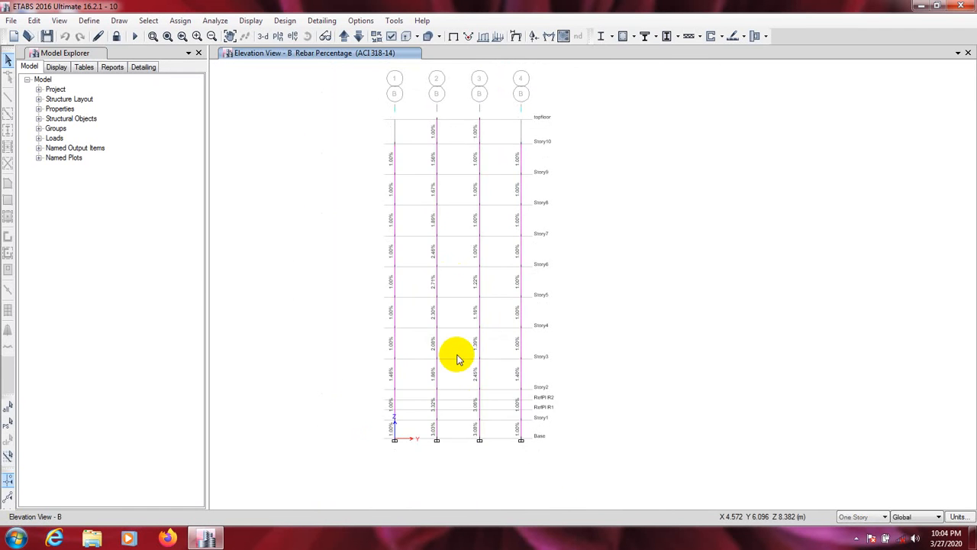
scroll(458, 359, "up", 3)
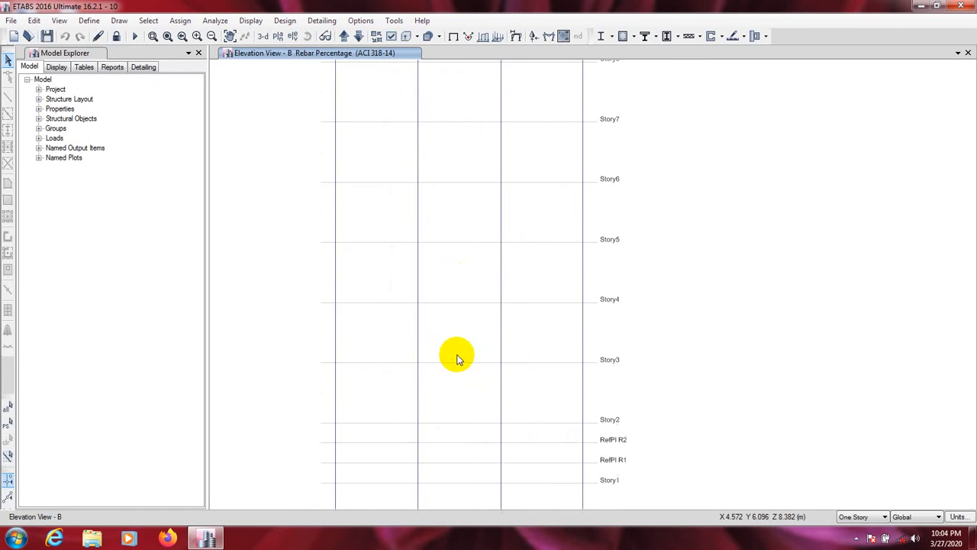
- Show the undeformed model in the grid line B elevation and examine the section labels of its columns on all storeys
left_click(452, 36)
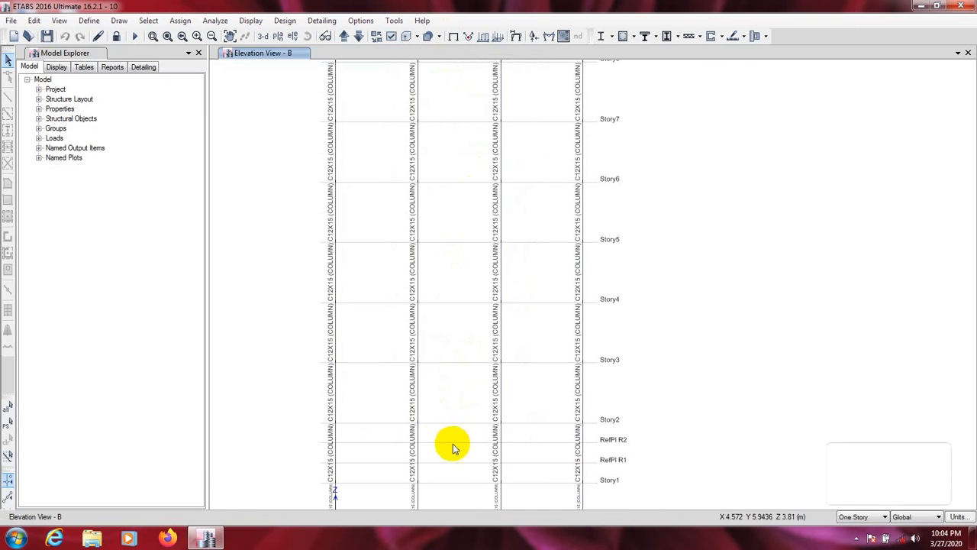
middle_click_drag(448, 443, 448, 332)
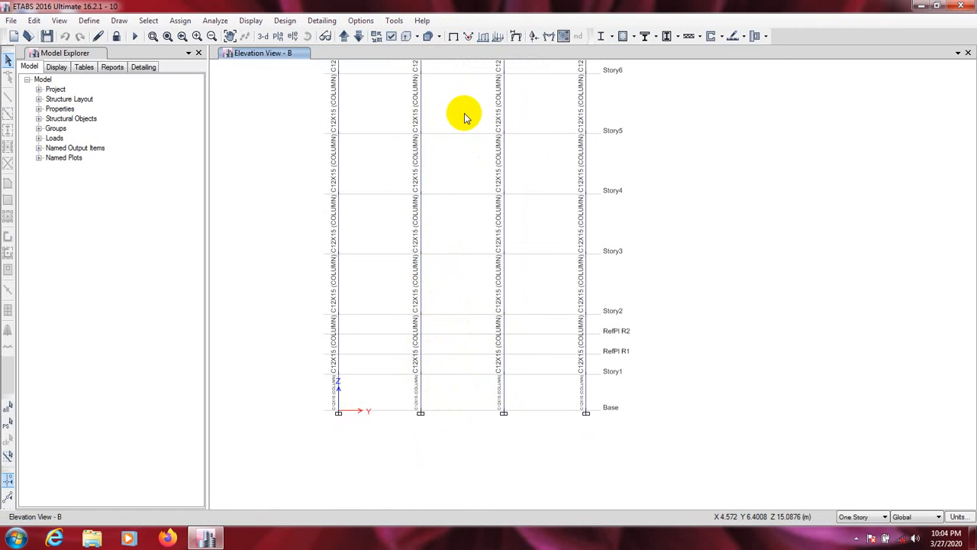
middle_click_drag(465, 114, 466, 257)
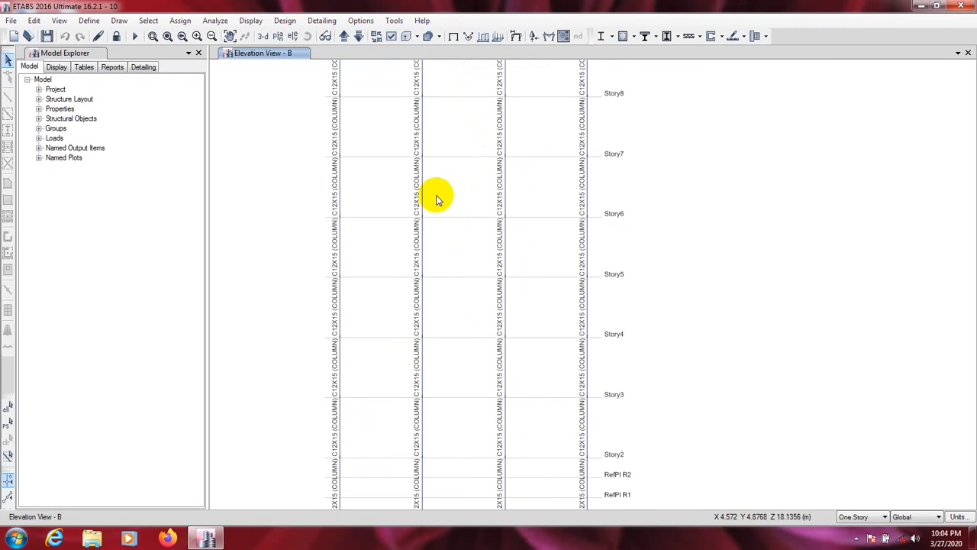
middle_click_drag(449, 135, 428, 224)
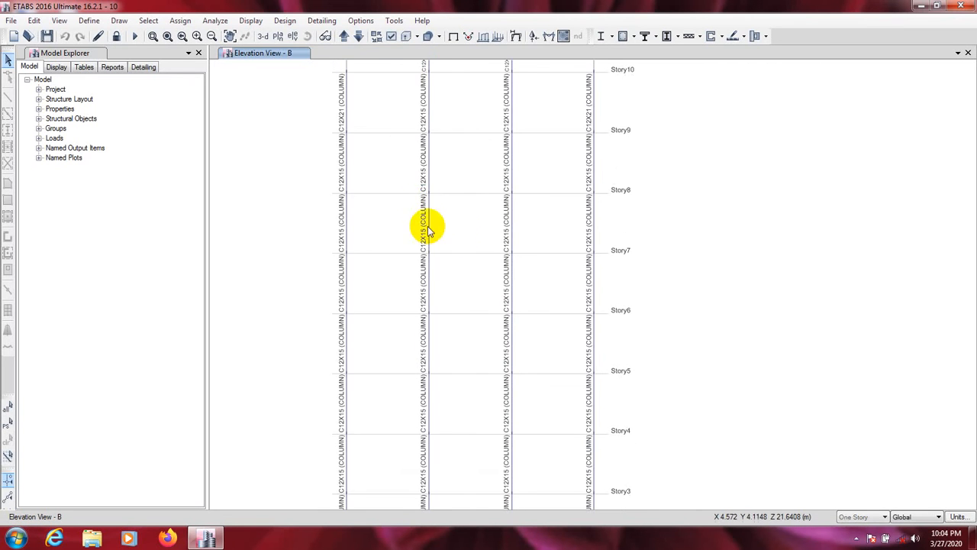
middle_click_drag(465, 150, 471, 207)
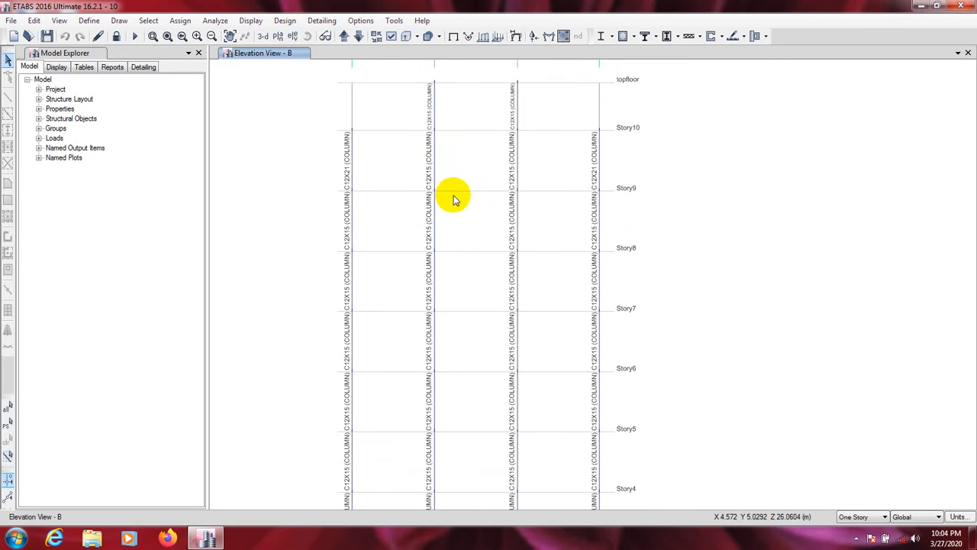
middle_click_drag(458, 301, 451, 181)
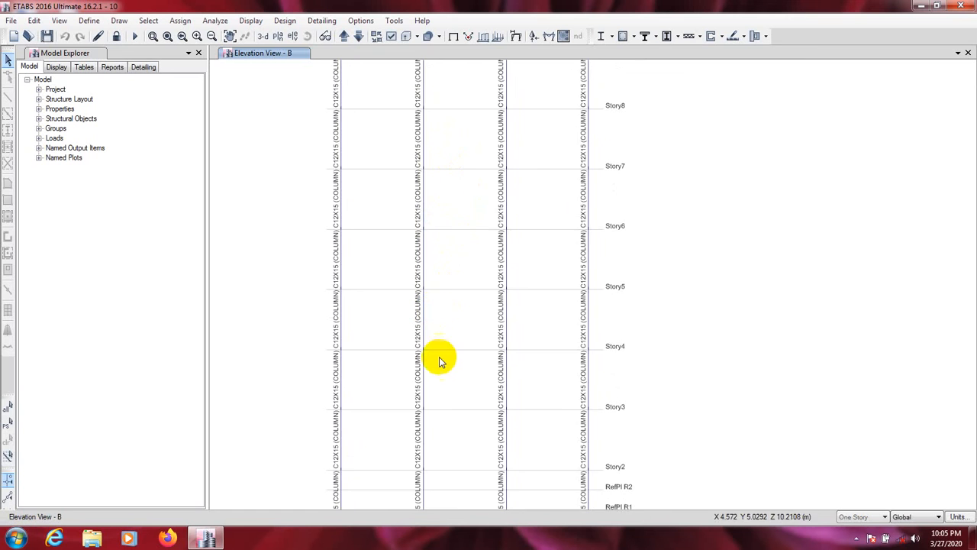
middle_click_drag(444, 400, 439, 301)
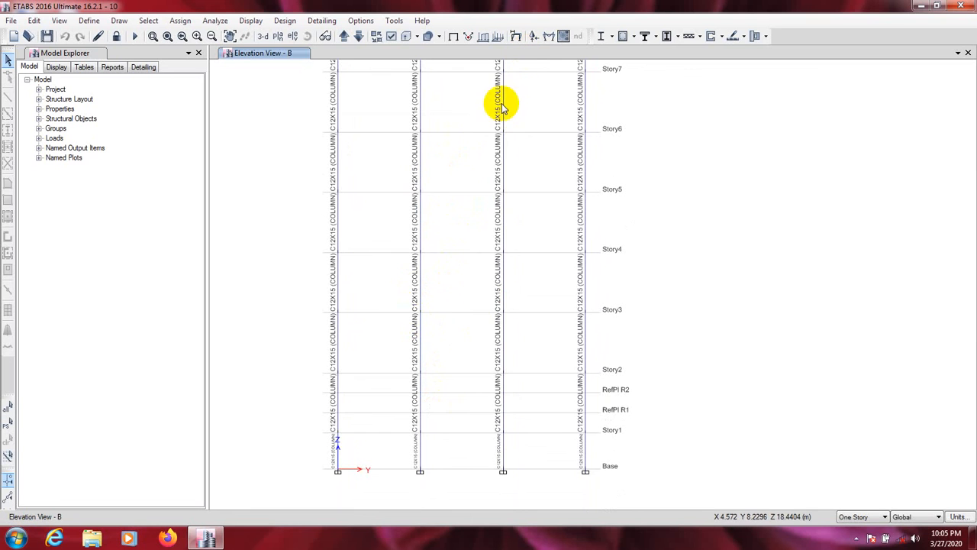
scroll(448, 175, "down", 3)
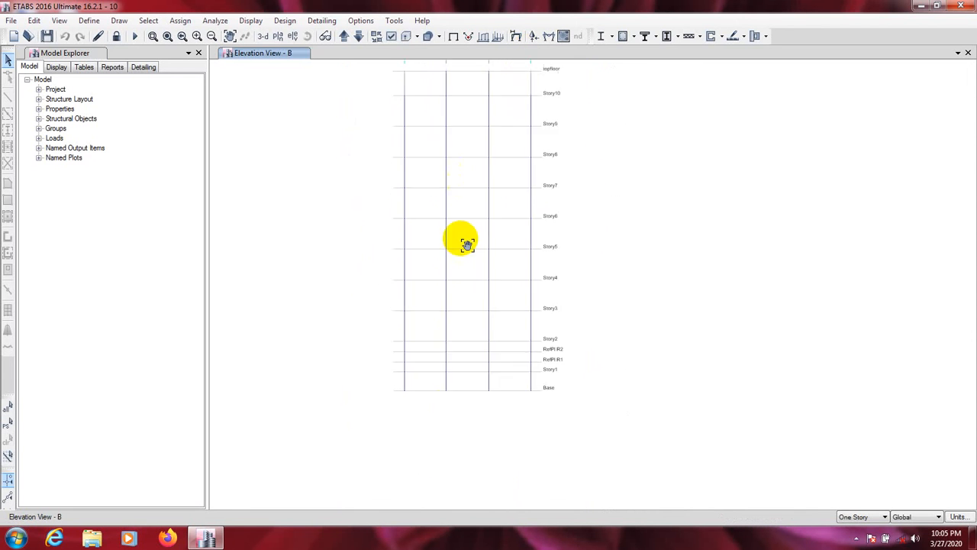
scroll(420, 200, "up", 2)
middle_click_drag(460, 316, 434, 222)
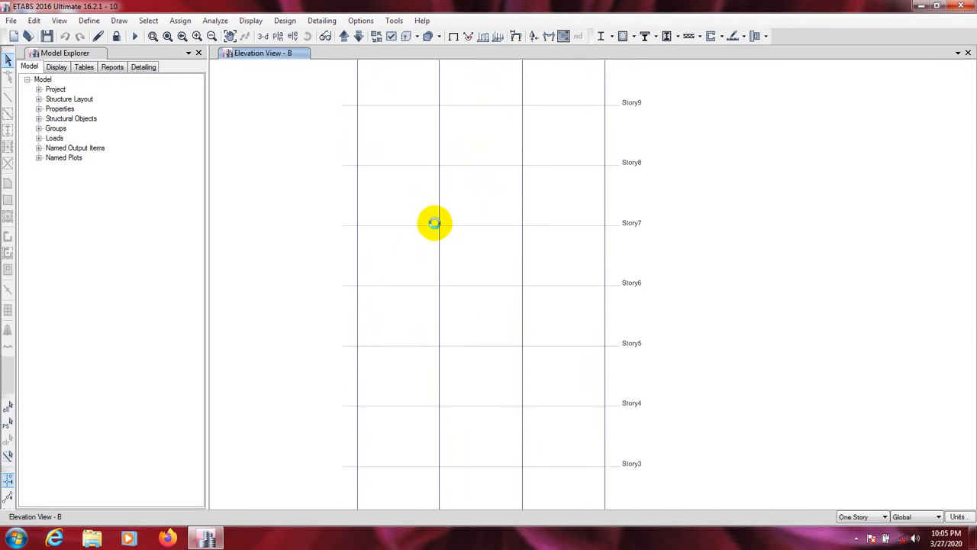
middle_click_drag(461, 410, 483, 316)
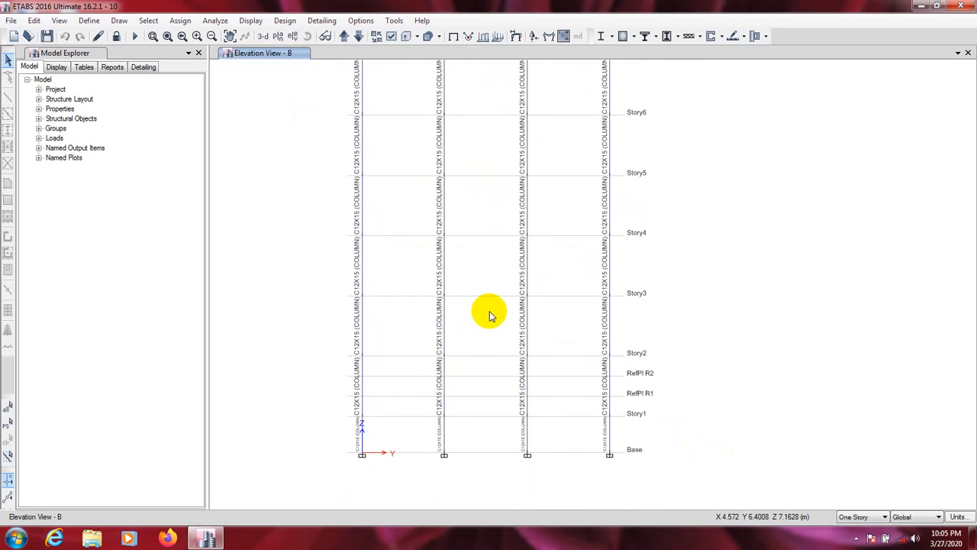
scroll(489, 315, "down", 2)
middle_click_drag(497, 280, 497, 344)
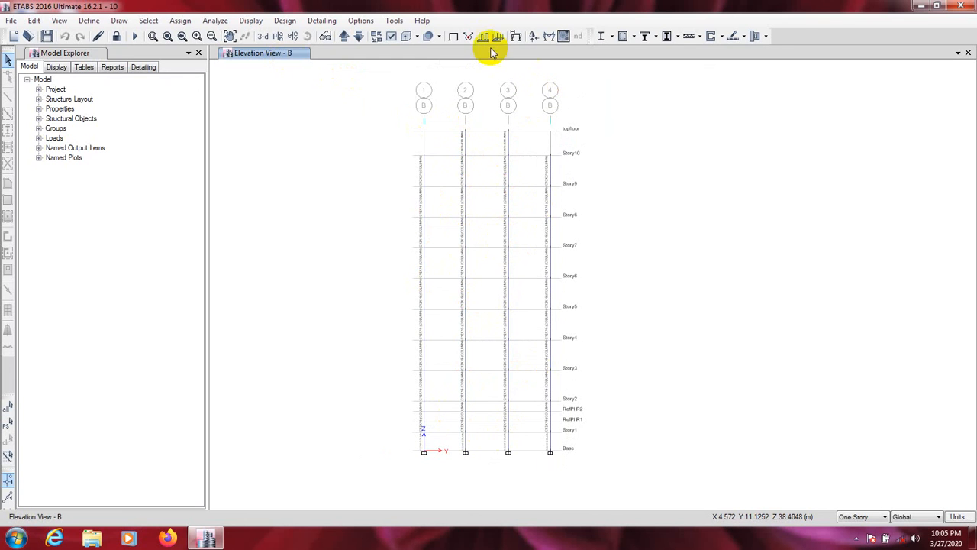
- Display the concrete frame design output as Rebar Percentage on the grid line B elevation
left_click(632, 37)
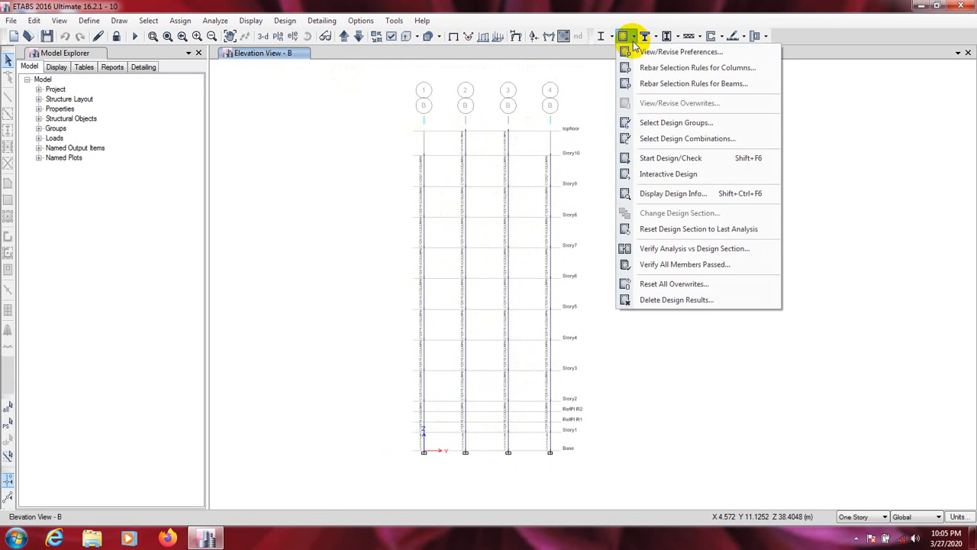
left_click(660, 195)
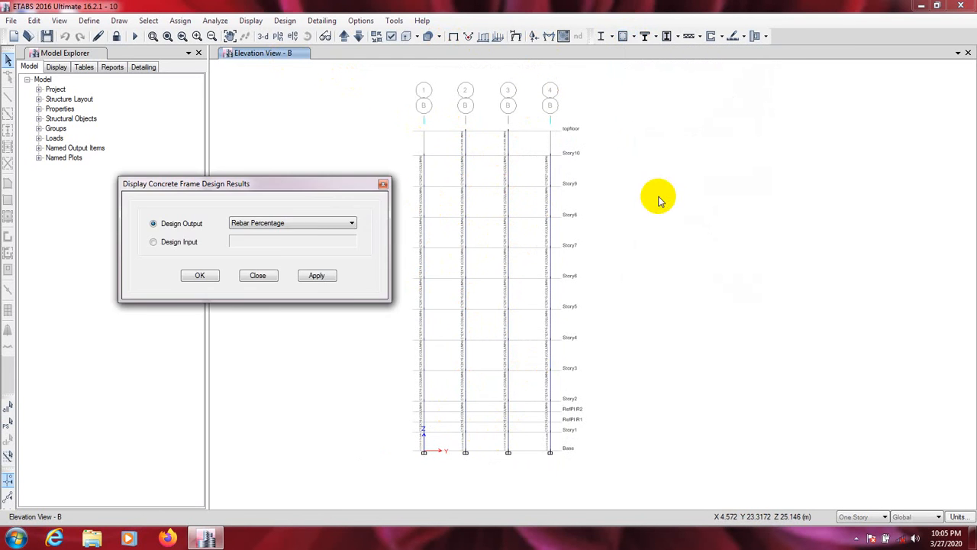
left_click(315, 223)
left_click(273, 243)
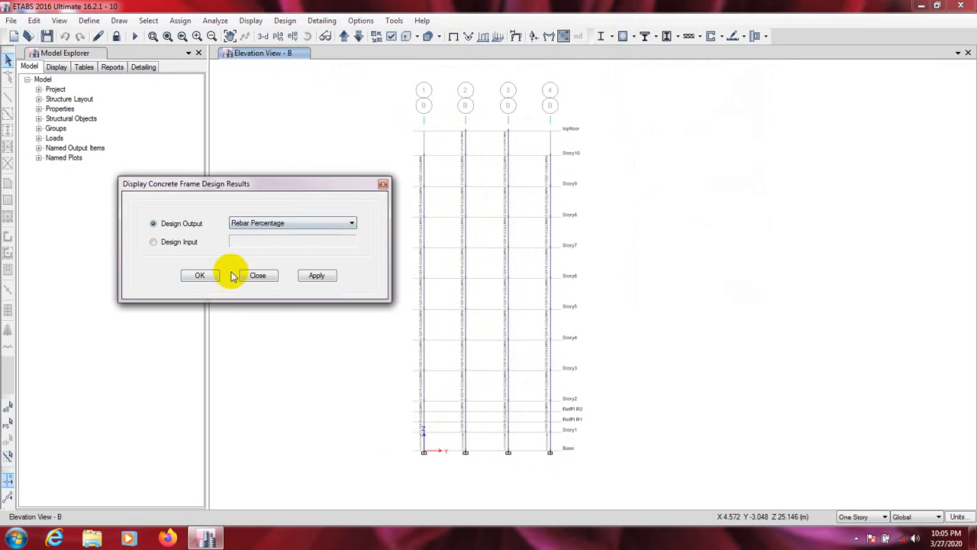
left_click(315, 275)
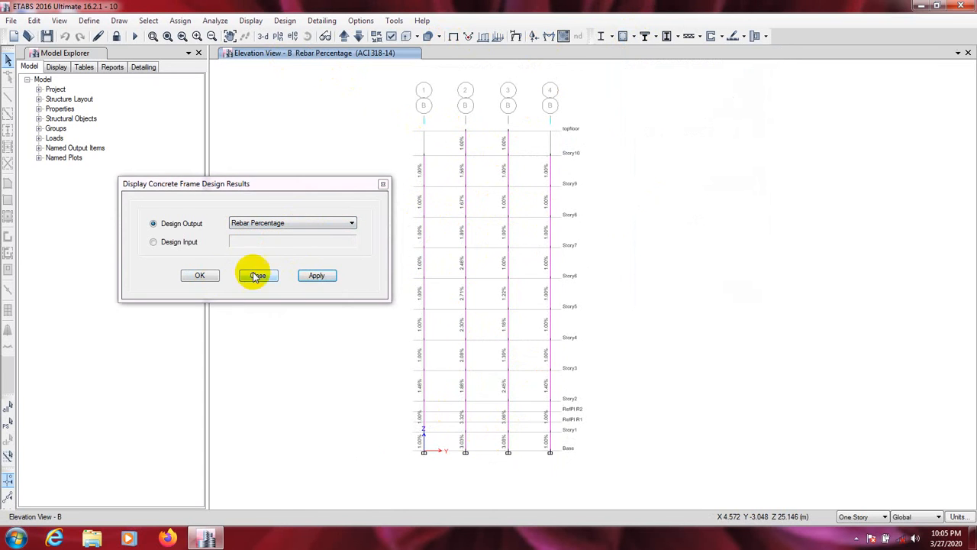
- Examine the column rebar percentages from the base up to Story10 and back down in the elevation along grid line C
left_click(199, 275)
scroll(358, 397, "up", 2)
middle_click_drag(381, 387, 272, 203)
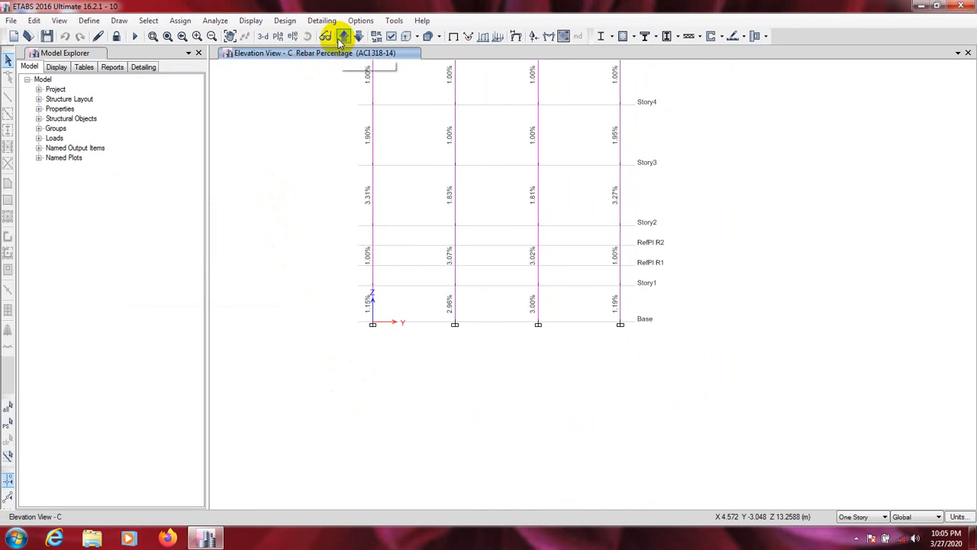
middle_click_drag(514, 373, 537, 479)
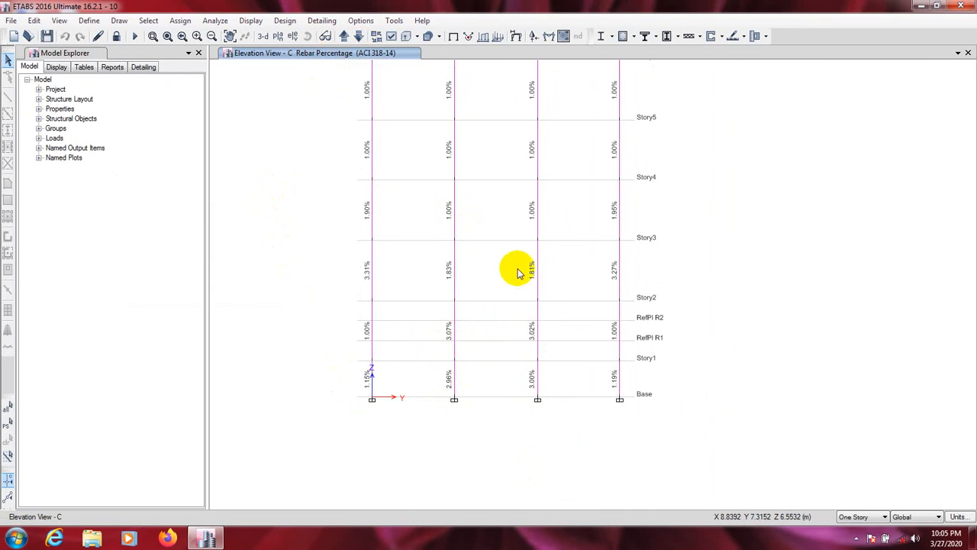
middle_click_drag(518, 266, 512, 258)
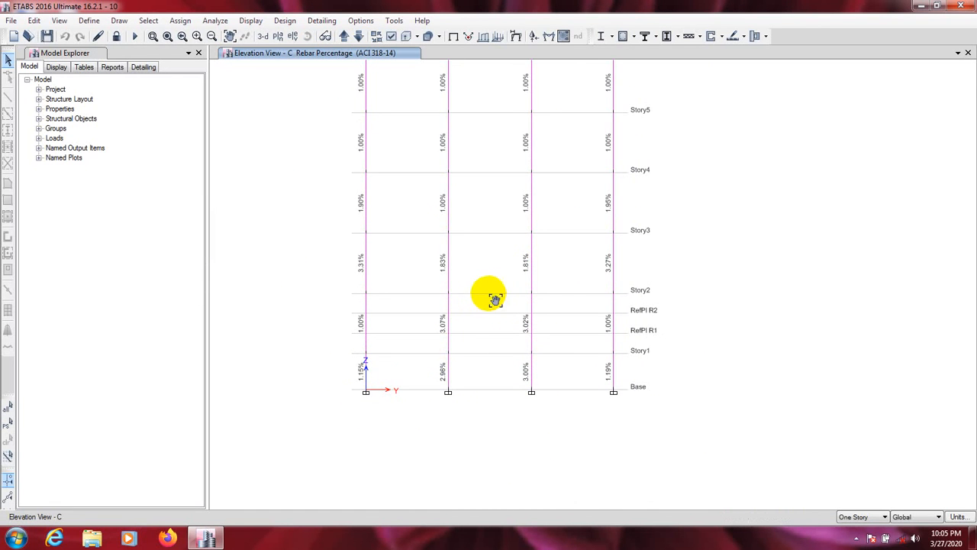
mouse_move(489, 294)
middle_mouse_down()
mouse_move(495, 418)
mouse_move(500, 371)
mouse_move(522, 382)
middle_mouse_up()
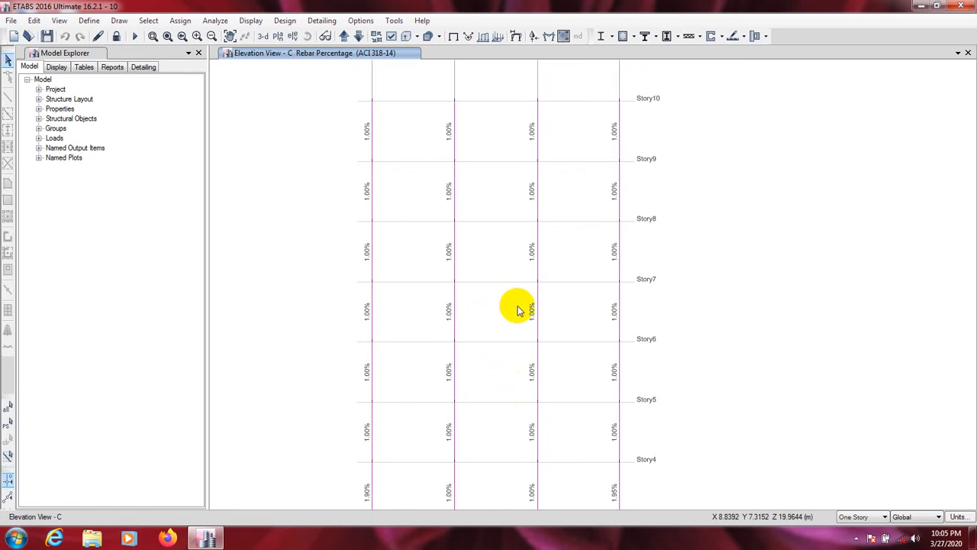
middle_click_drag(496, 418, 456, 157)
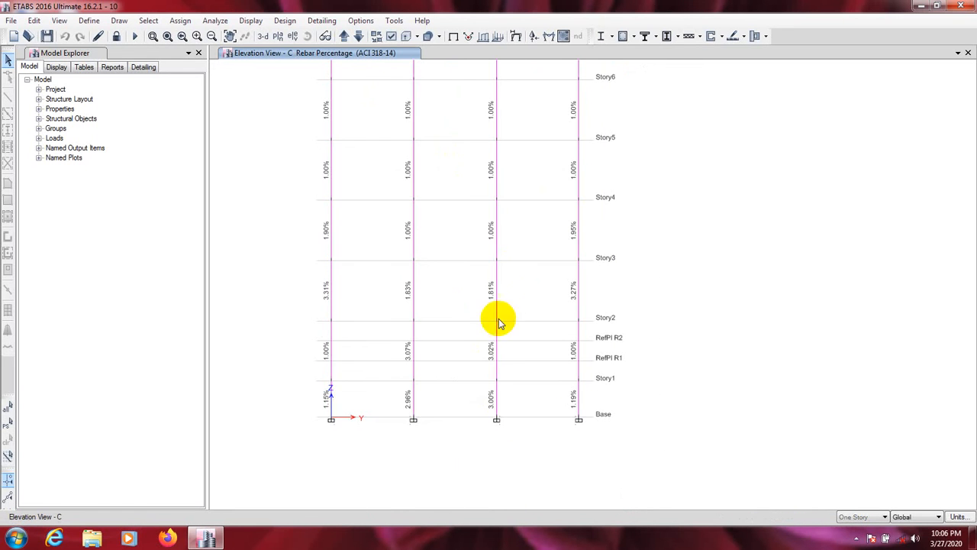
middle_click_drag(465, 380, 482, 388)
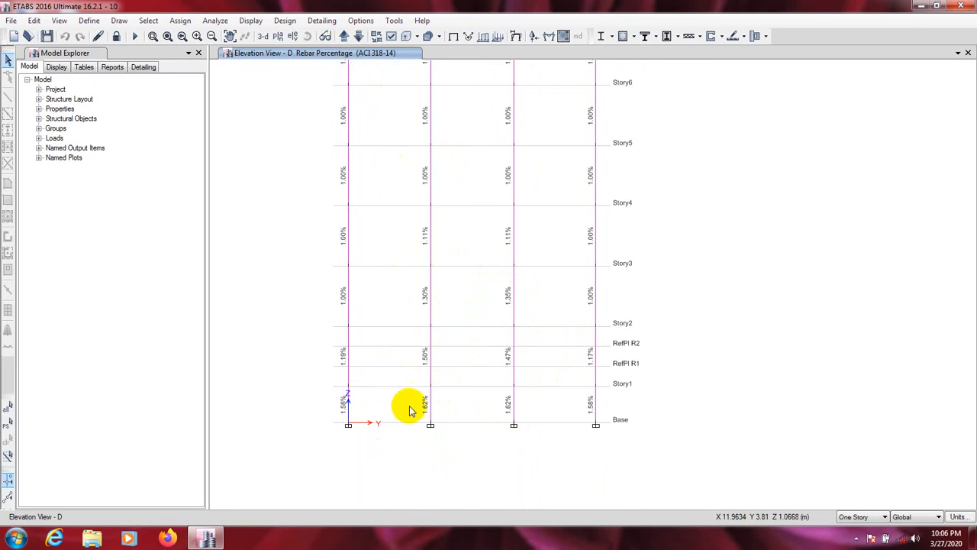
- Examine the column rebar percentages from the base to the top floor in the elevation along grid line D
middle_click_drag(453, 301, 460, 448)
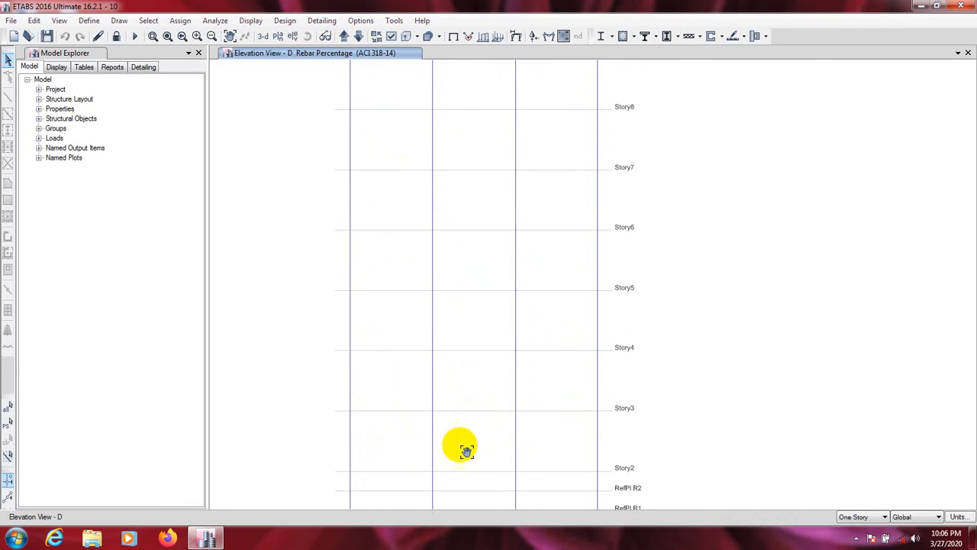
middle_click_drag(473, 325, 477, 415)
middle_click_drag(475, 283, 476, 377)
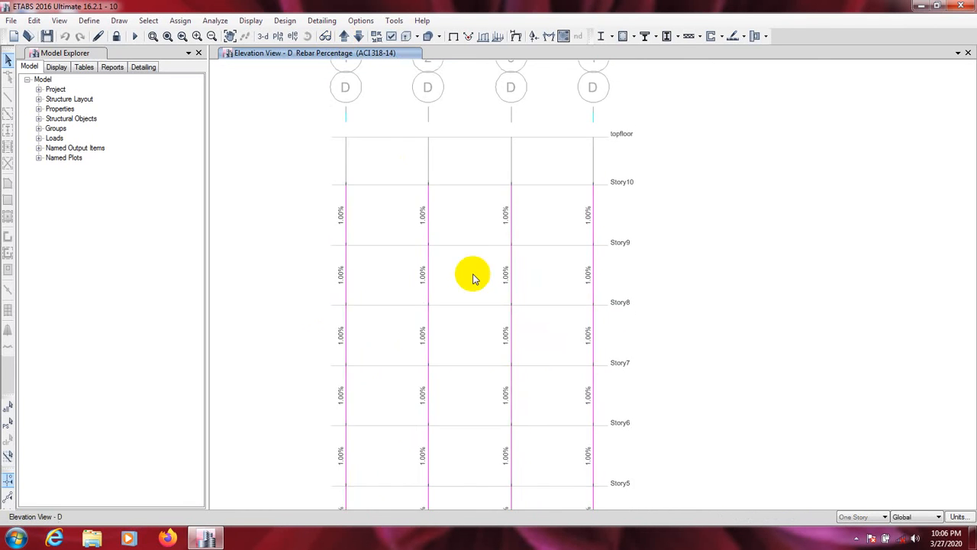
middle_click_drag(473, 265, 479, 273)
middle_click_drag(508, 443, 467, 338)
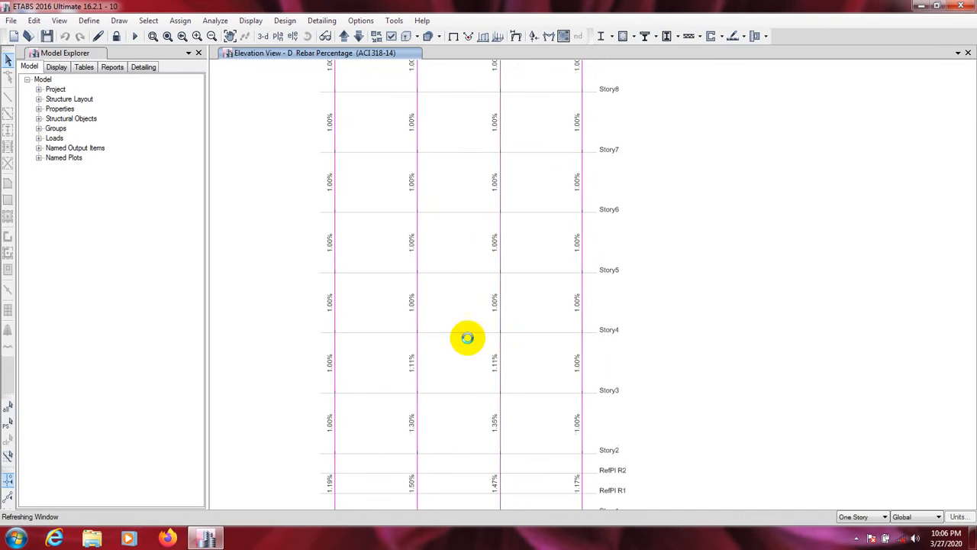
middle_click_drag(447, 450, 443, 328)
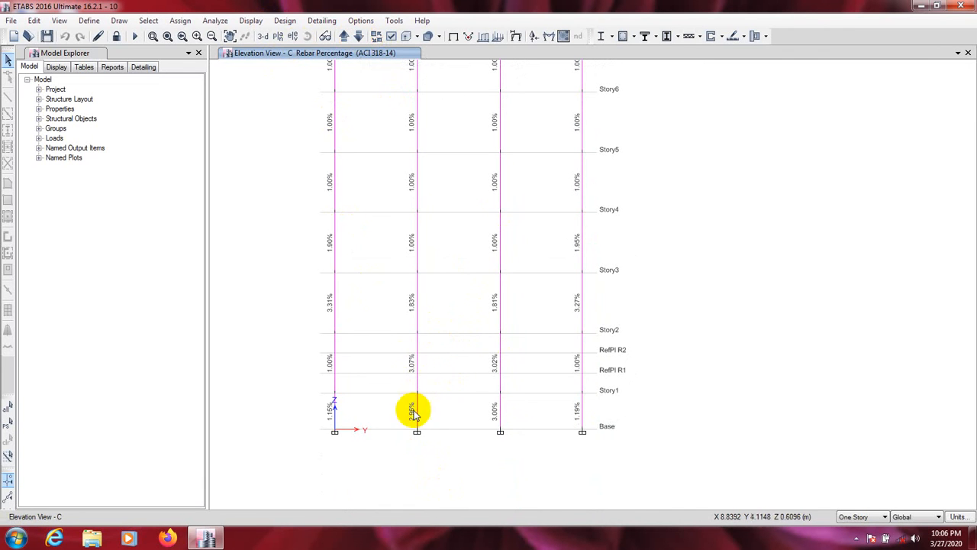
- Check the column section labels on the undeformed grid line C elevation and redisplay the Rebar Percentage design output
left_click(453, 37)
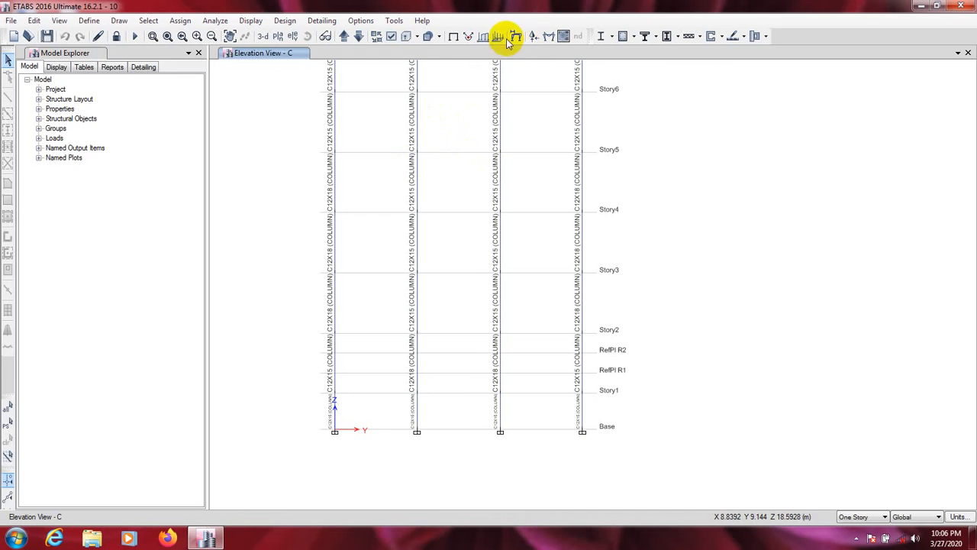
left_click(635, 37)
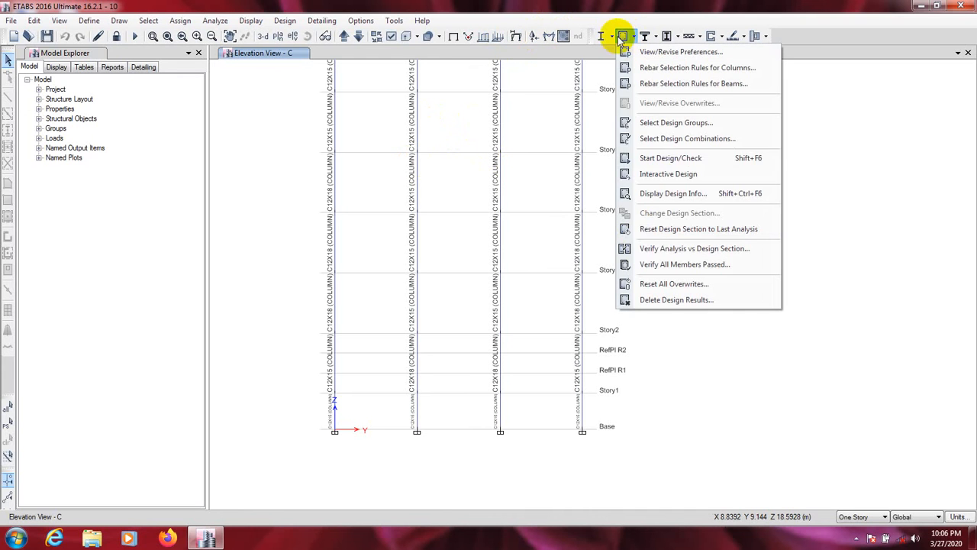
left_click(659, 193)
left_click(317, 279)
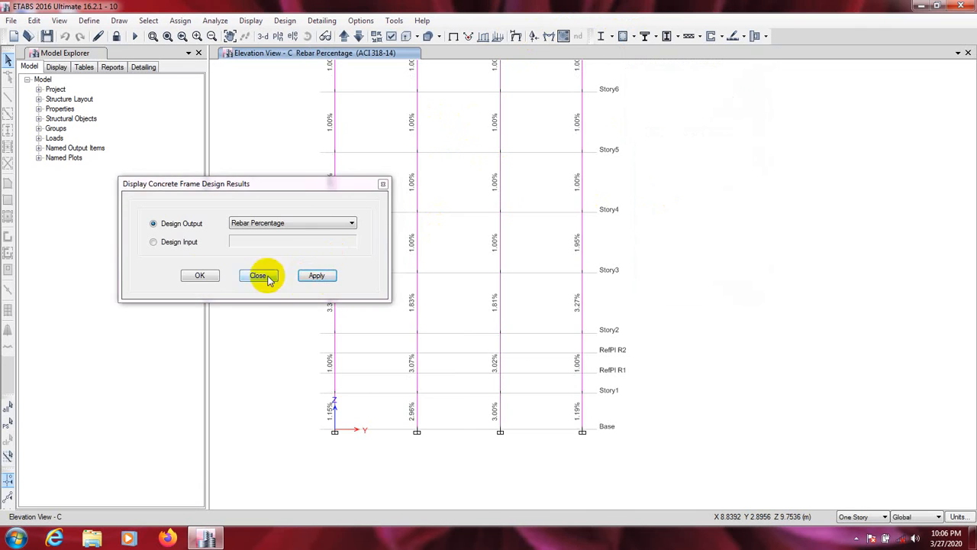
left_click(197, 276)
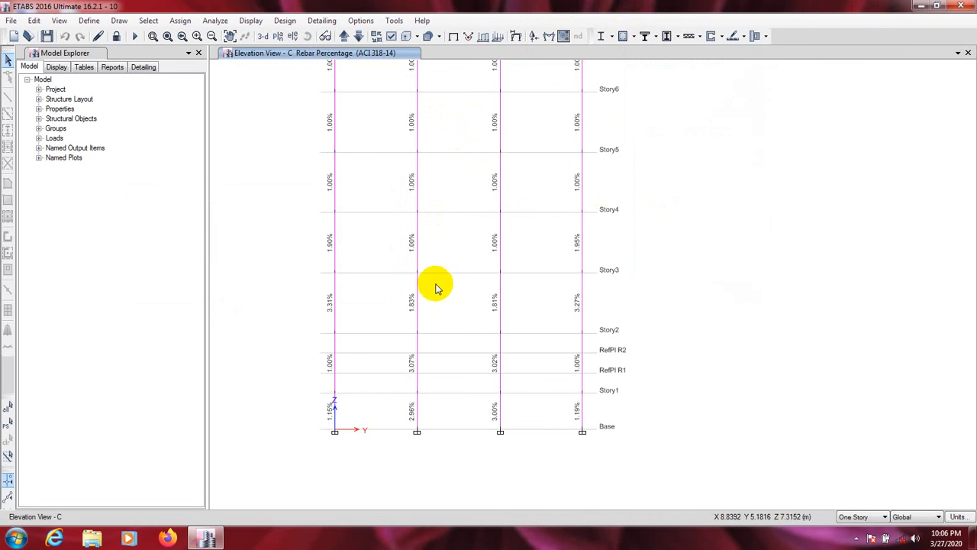
- Review the column rebar percentages of all storeys in the grid line C elevation again, from the top floor down to the base
middle_click_drag(437, 288, 438, 366)
middle_click_drag(438, 288, 438, 310)
middle_click_drag(443, 174, 432, 290)
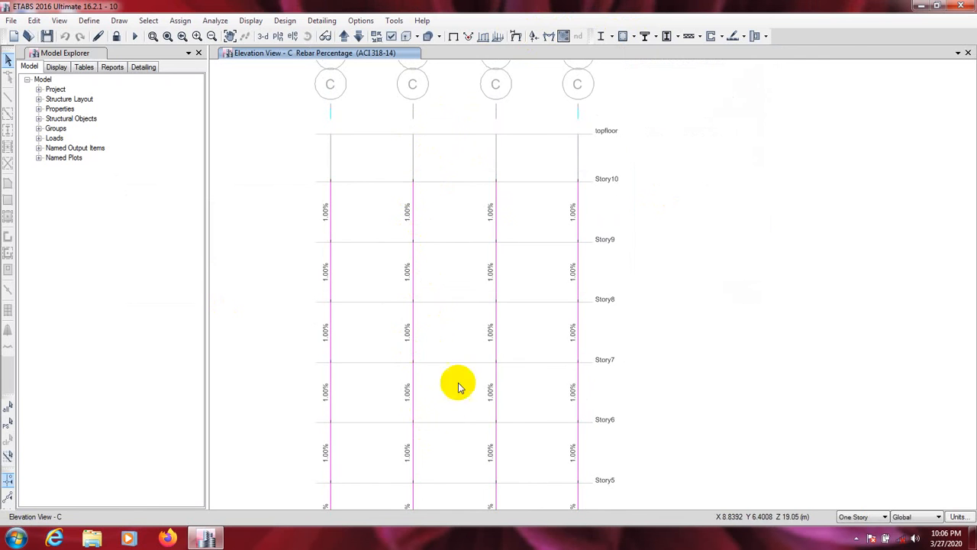
middle_click_drag(453, 448, 449, 236)
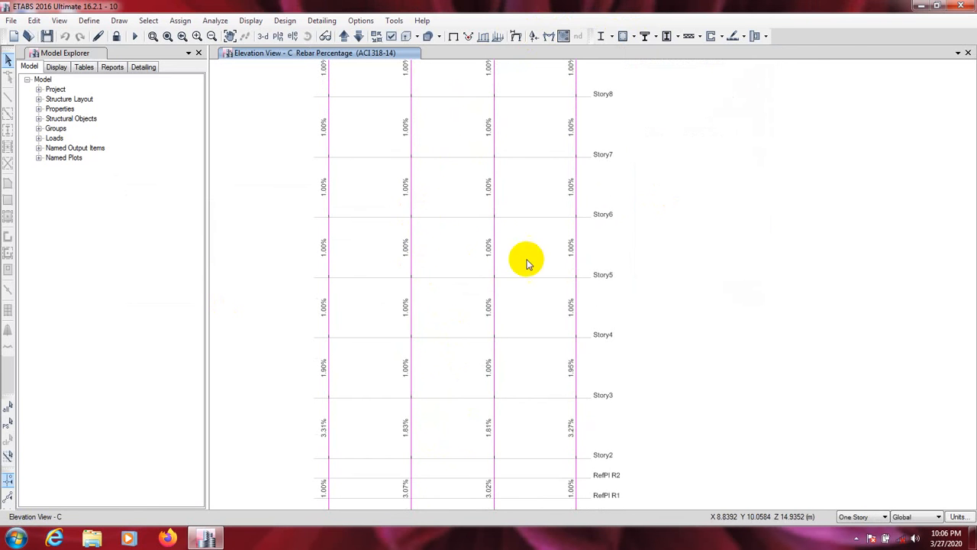
middle_click_drag(451, 388, 456, 246)
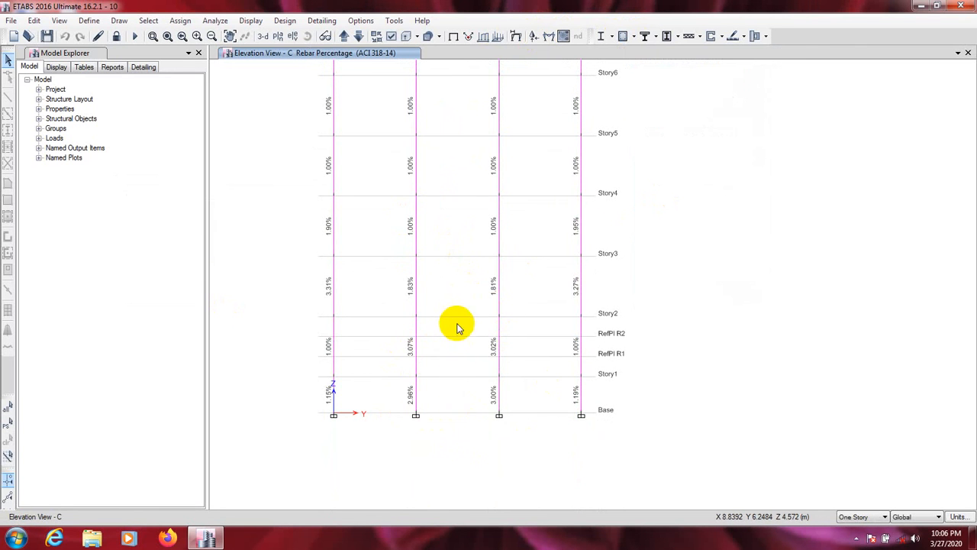
middle_click_drag(453, 326, 455, 356)
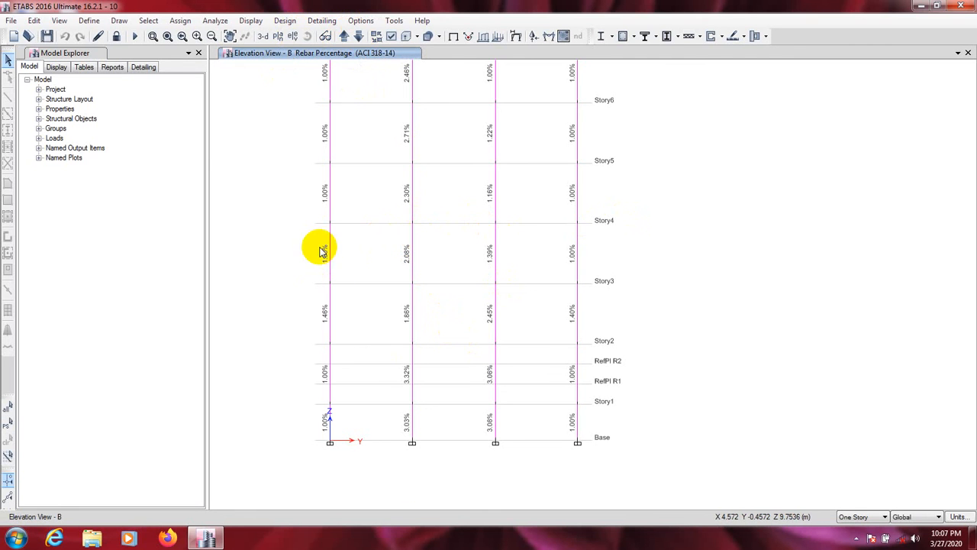
- Unlock the model and select the columns on axes 2 and 3 from Base to Story4 in the grid line B and C elevations
left_click(119, 36)
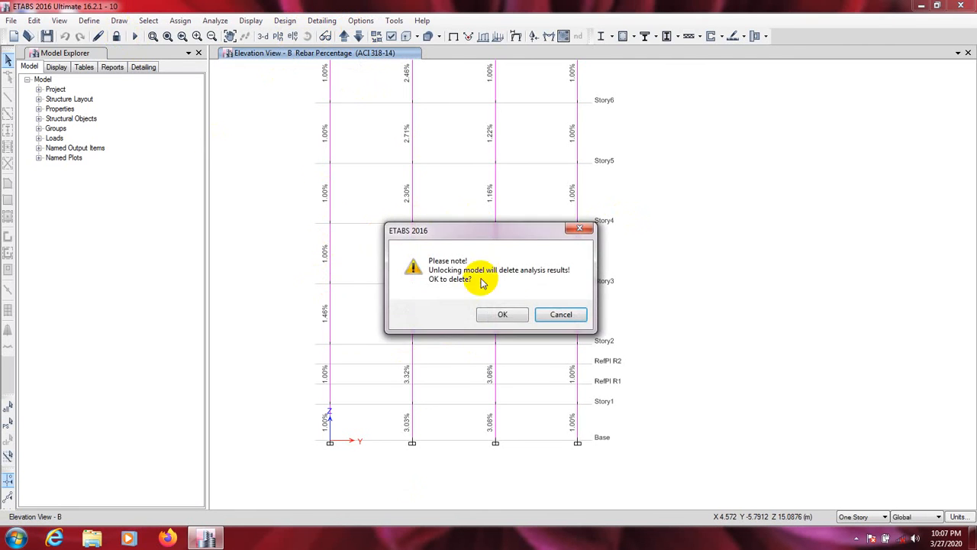
left_click(506, 313)
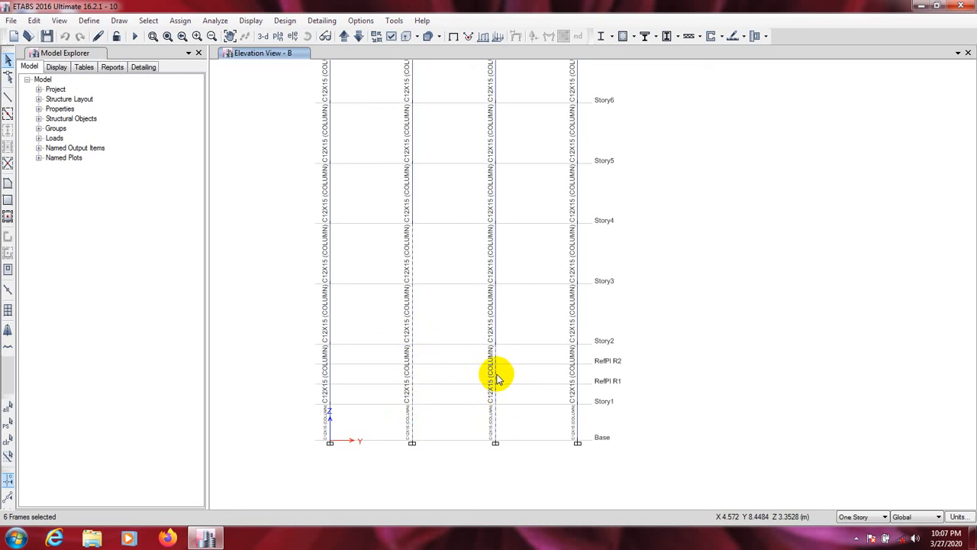
left_click(494, 308)
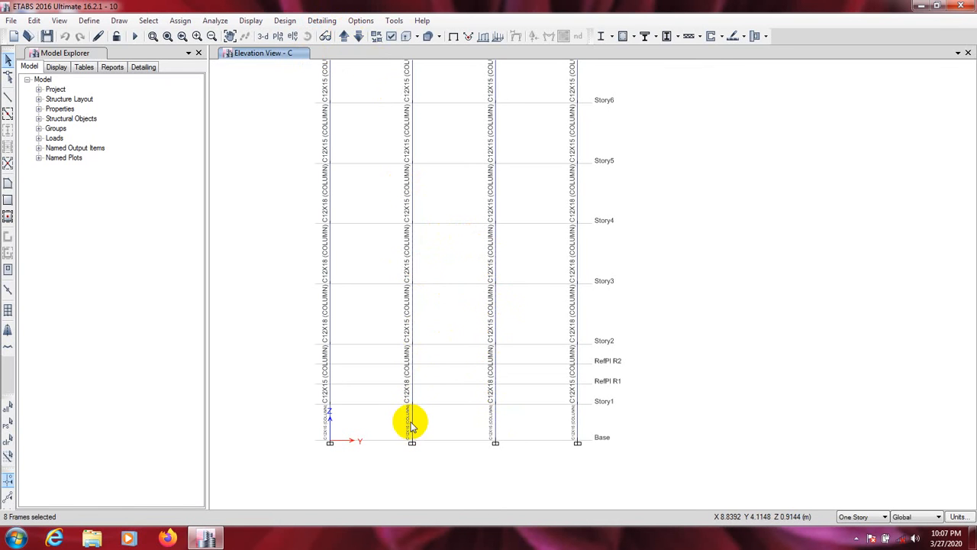
left_click(407, 349)
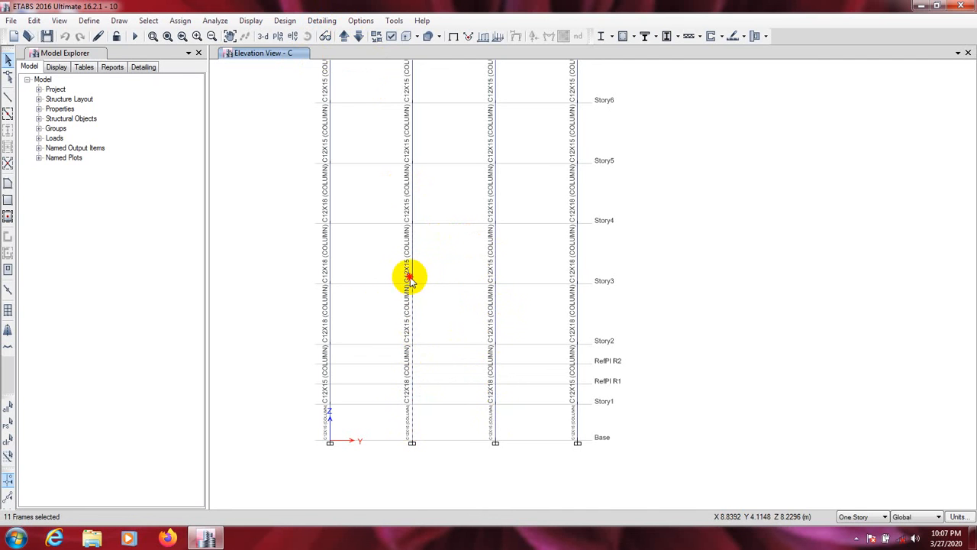
left_click(410, 277)
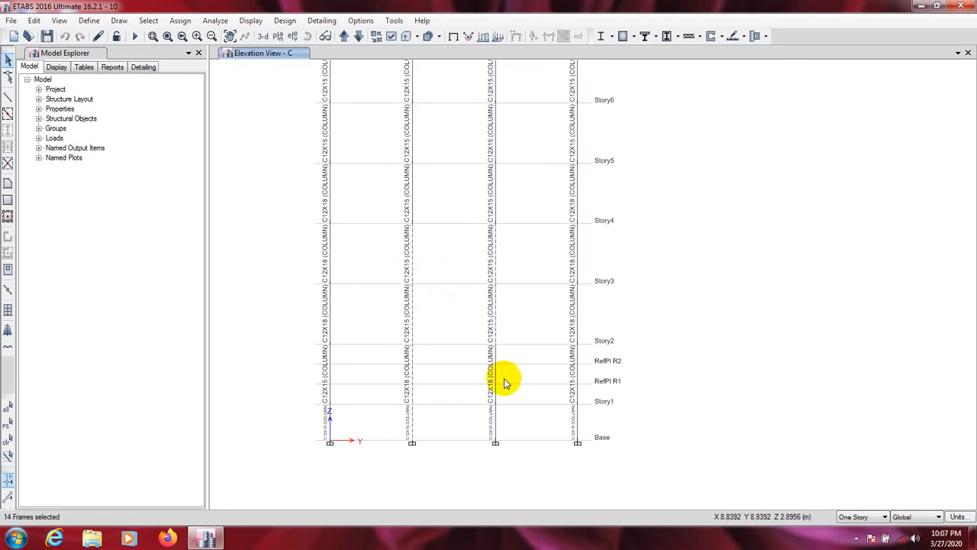
left_click(495, 418)
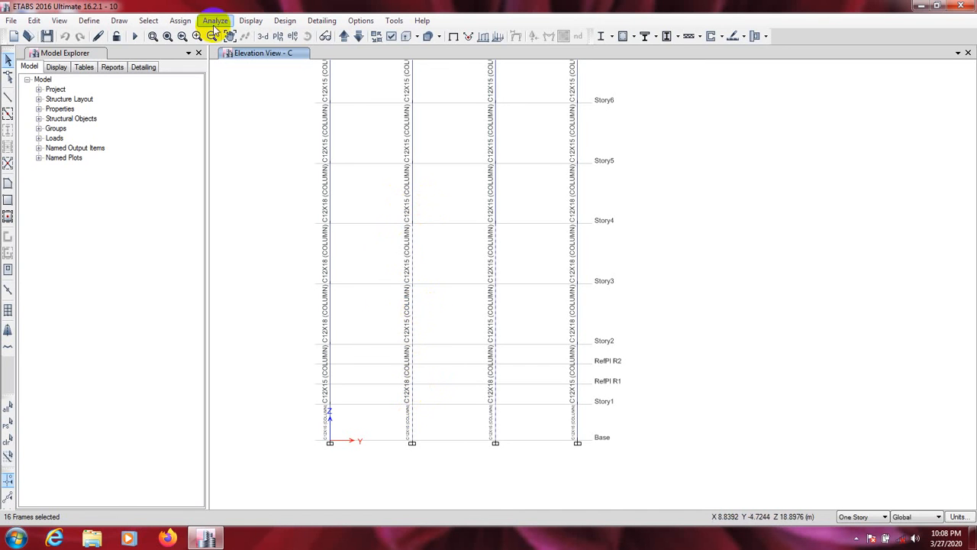
left_click(177, 21)
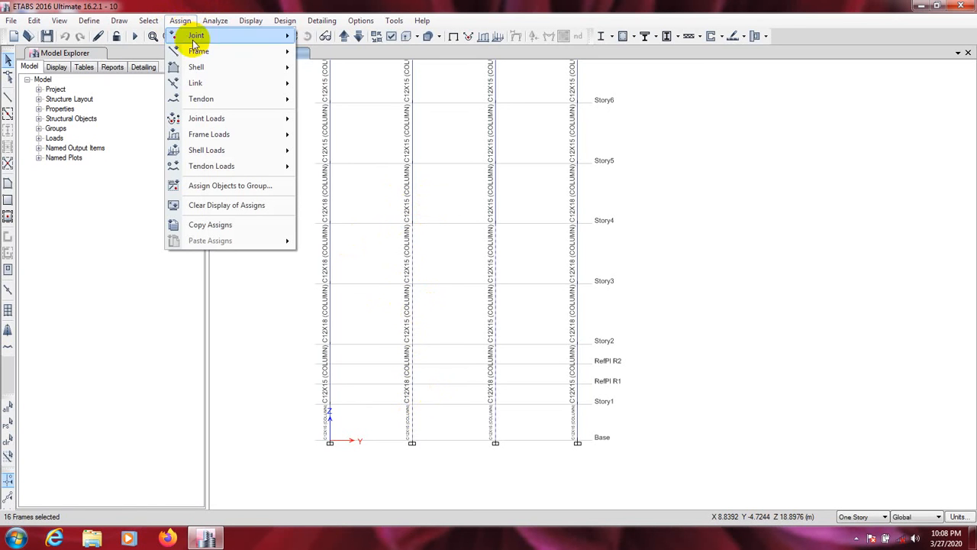
mouse_move(267, 52)
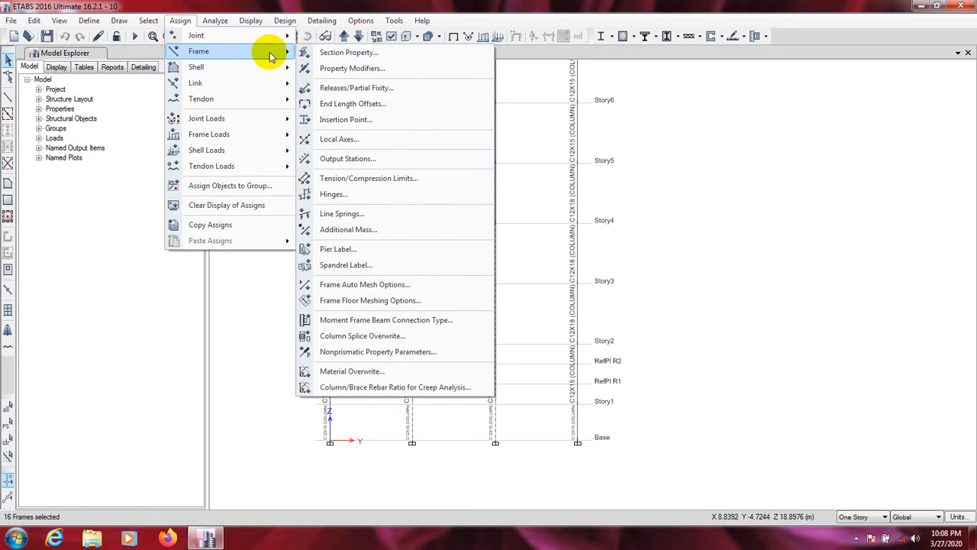
left_click(371, 55)
left_click_drag(463, 121, 215, 122)
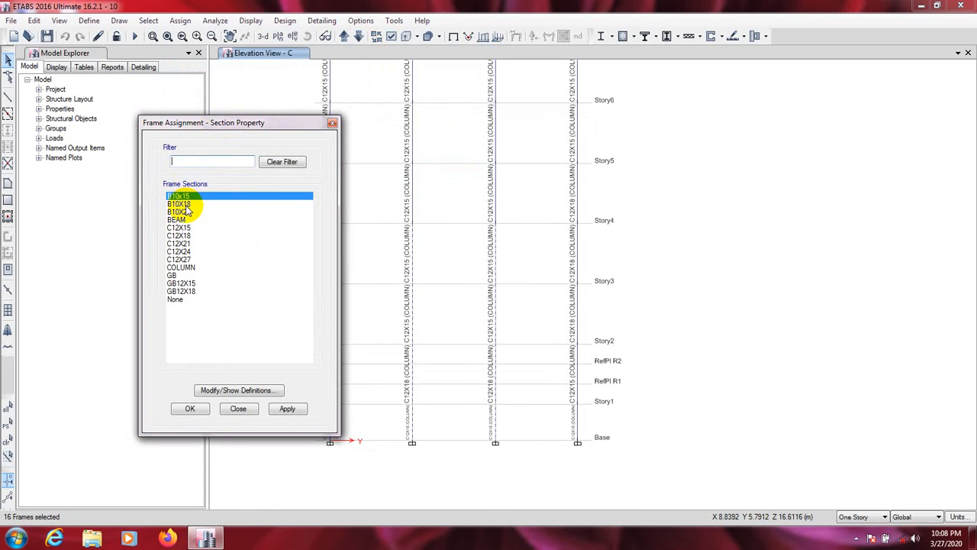
left_click_drag(232, 126, 205, 122)
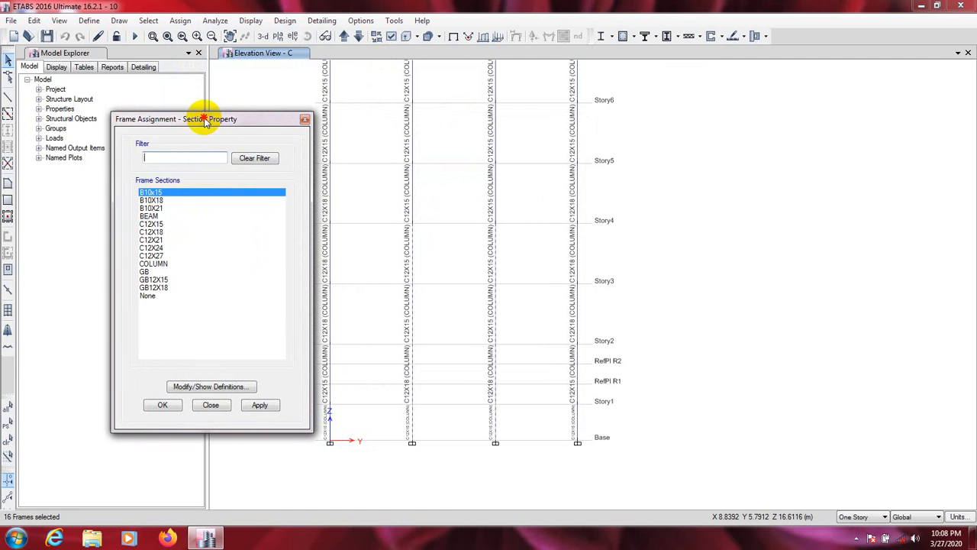
left_click(211, 406)
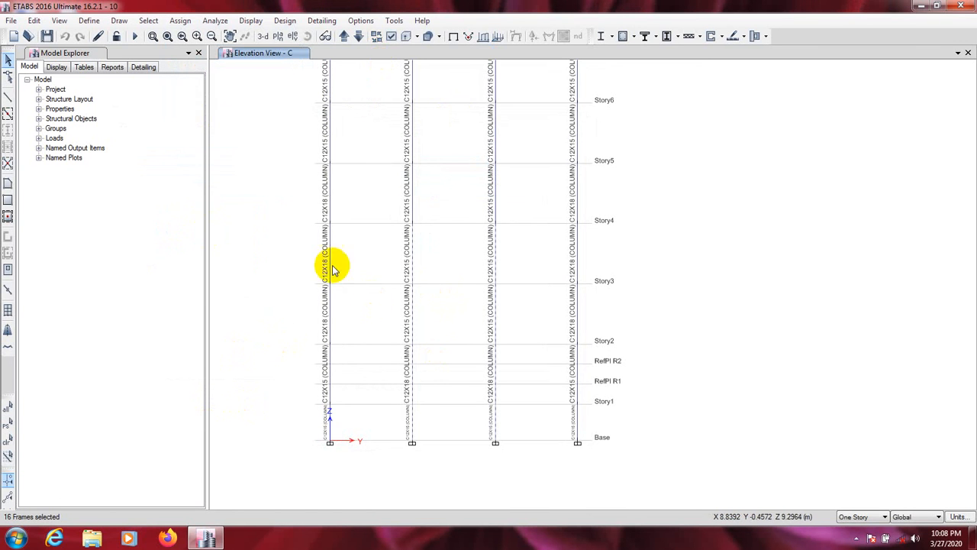
- Examine the column section labels across the upper and lower storeys of the grid line C elevation
scroll(302, 246, "down", 3)
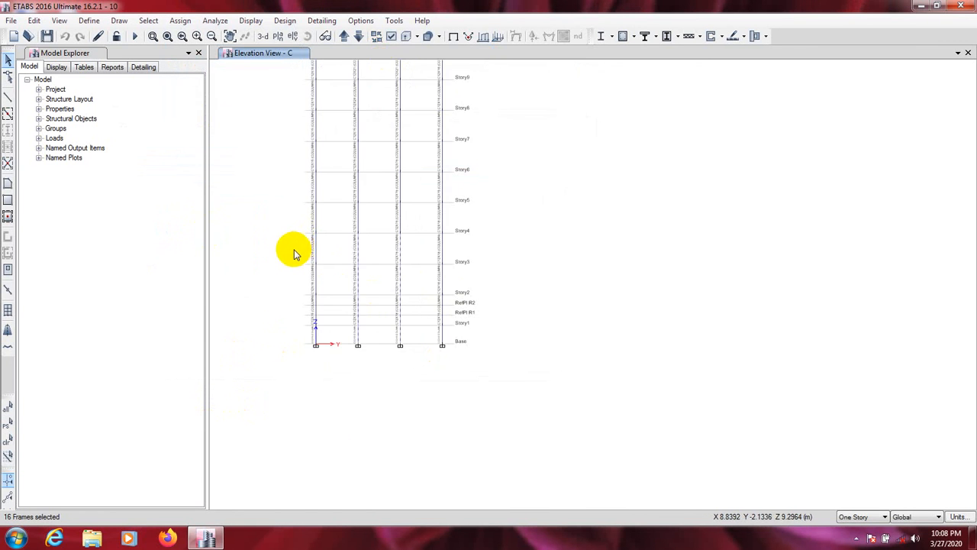
scroll(420, 258, "up", 4)
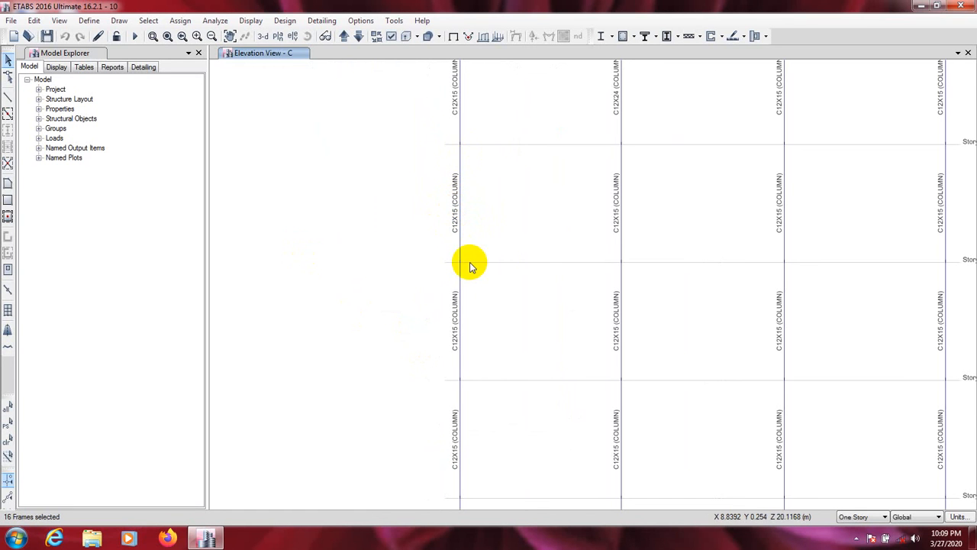
middle_click_drag(532, 243, 393, 207)
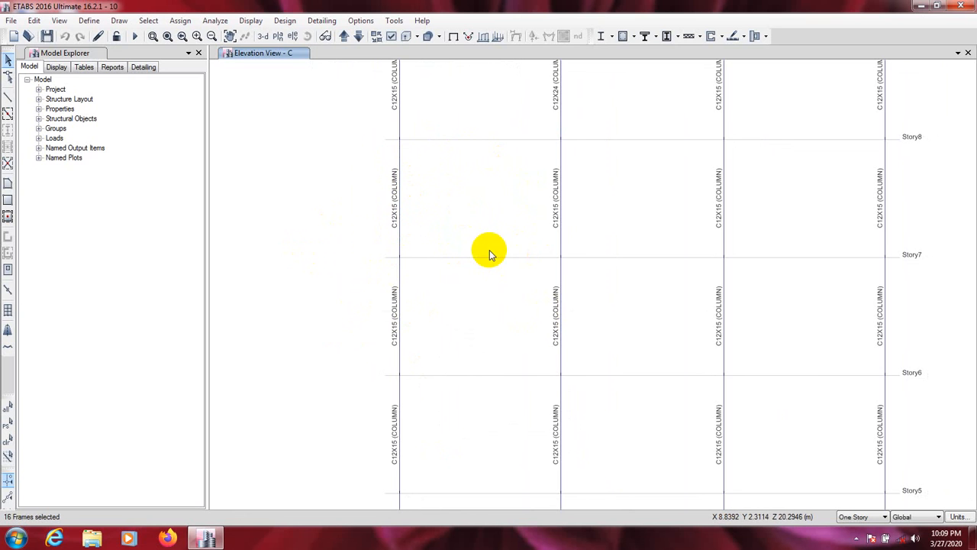
scroll(438, 220, "down", 3)
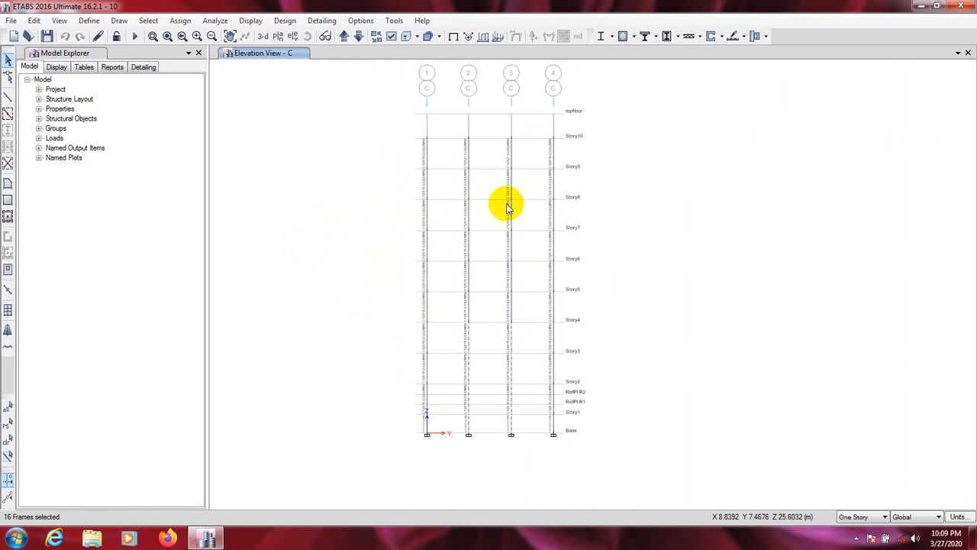
scroll(455, 220, "up", 3)
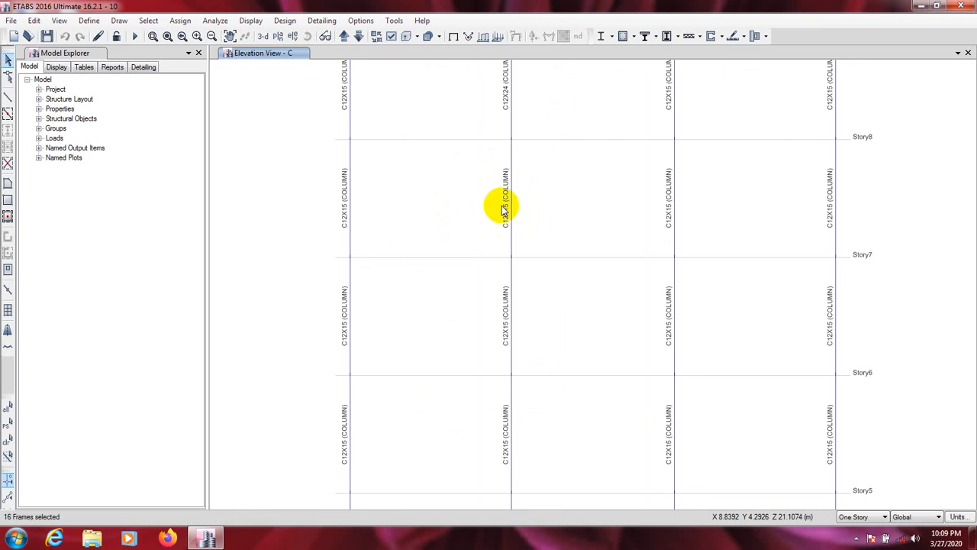
middle_click_drag(587, 379, 565, 152)
middle_click_drag(538, 438, 520, 283)
scroll(502, 297, "down", 2)
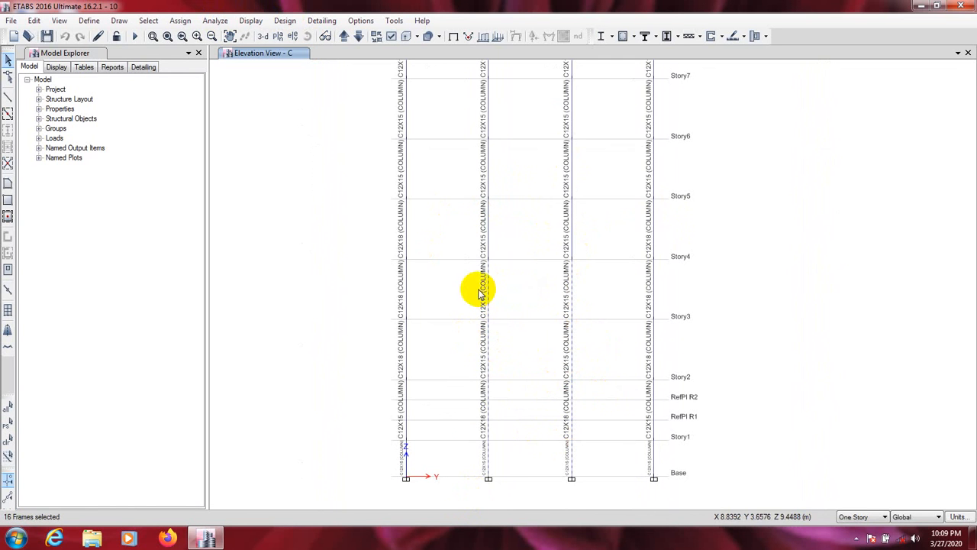
- Select all column objects in the model by object type
left_click(150, 21)
left_click(153, 20)
left_click(153, 21)
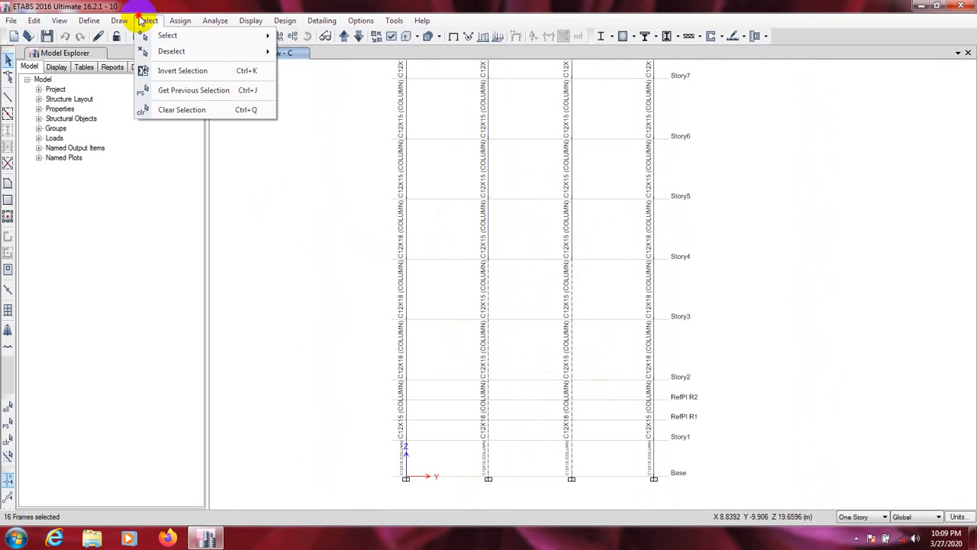
mouse_move(165, 36)
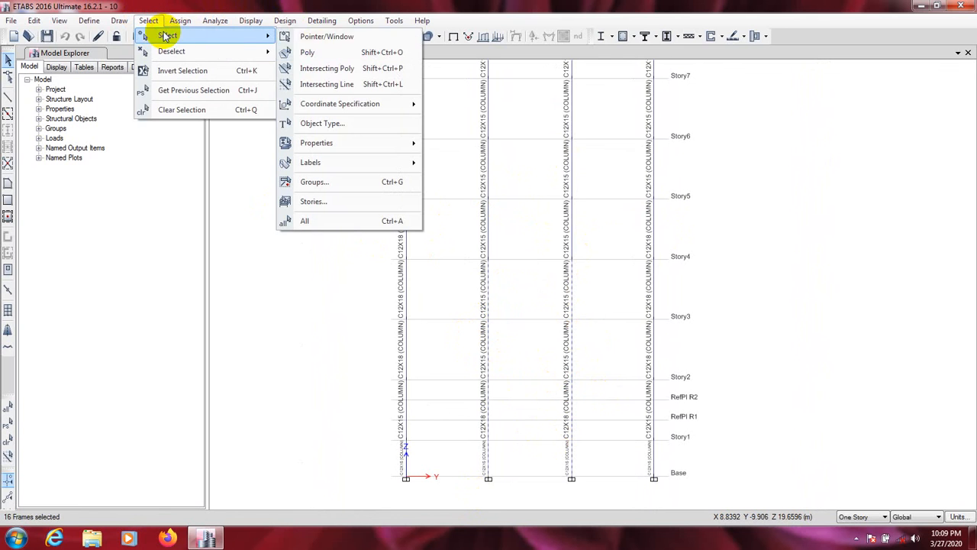
left_click(337, 123)
left_click(399, 196)
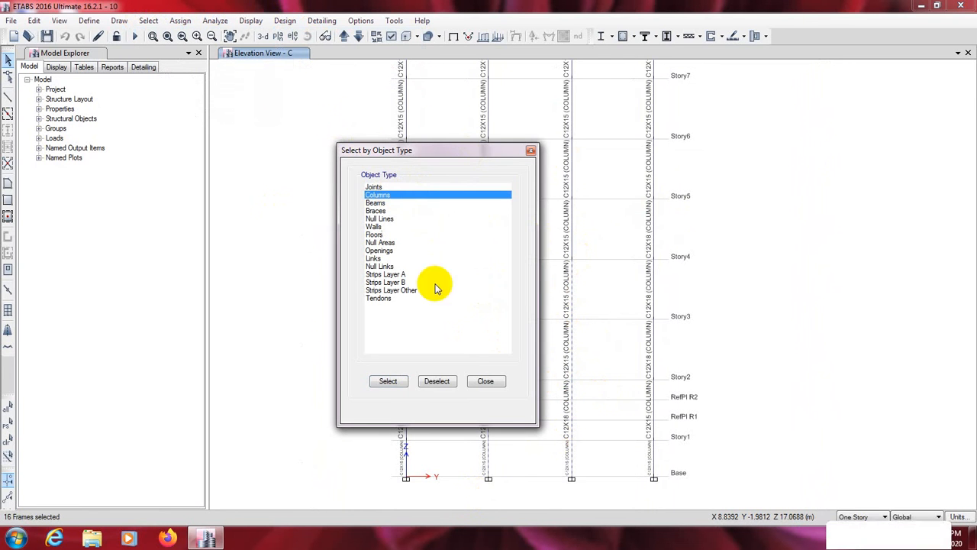
left_click(387, 381)
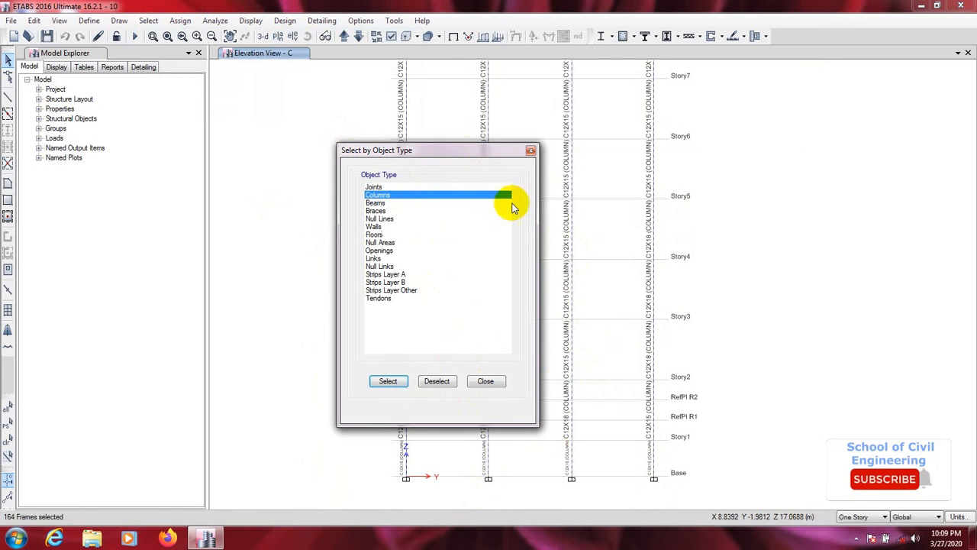
left_click(486, 384)
- Assign the C12X15 frame section to all selected columns
scroll(364, 341, "down", 3)
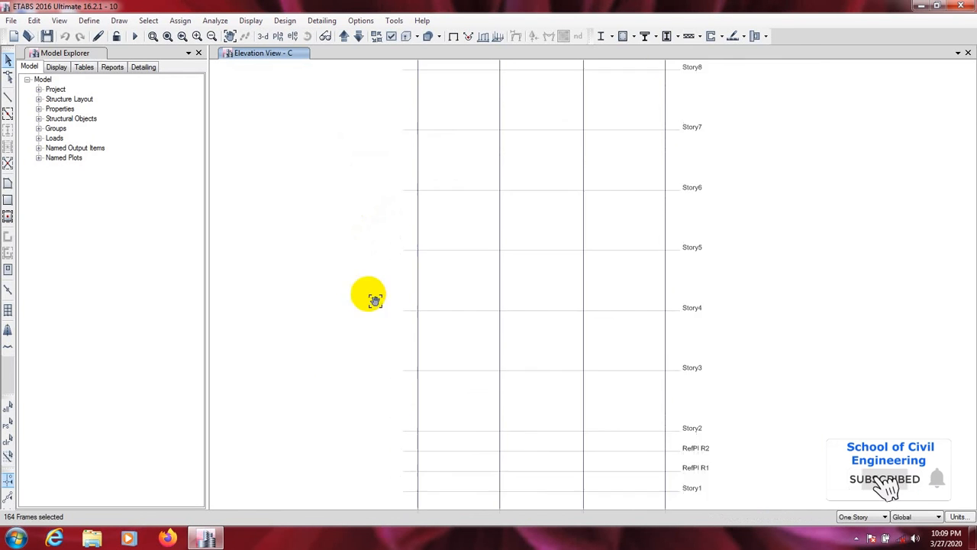
middle_click_drag(331, 327, 366, 274)
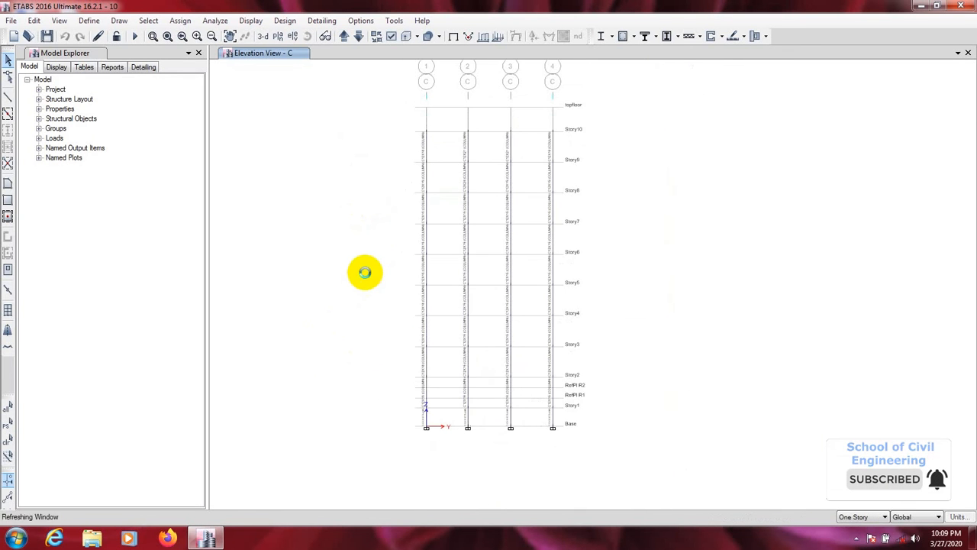
left_click(346, 38)
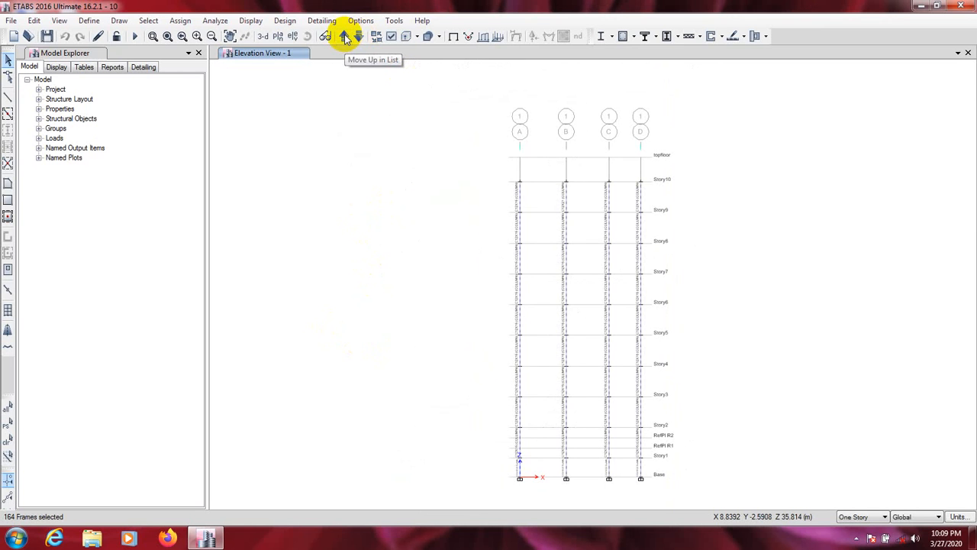
middle_click_drag(447, 312, 366, 268)
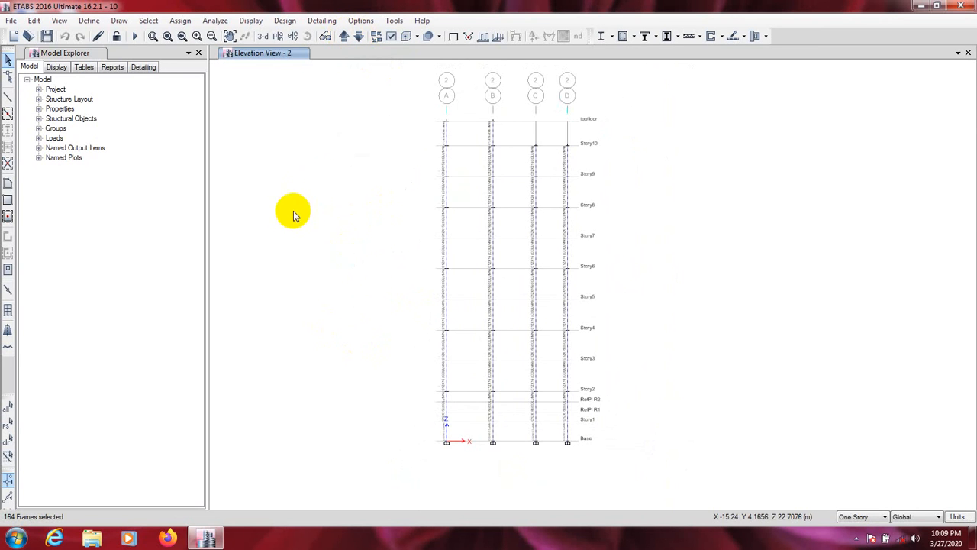
left_click(184, 21)
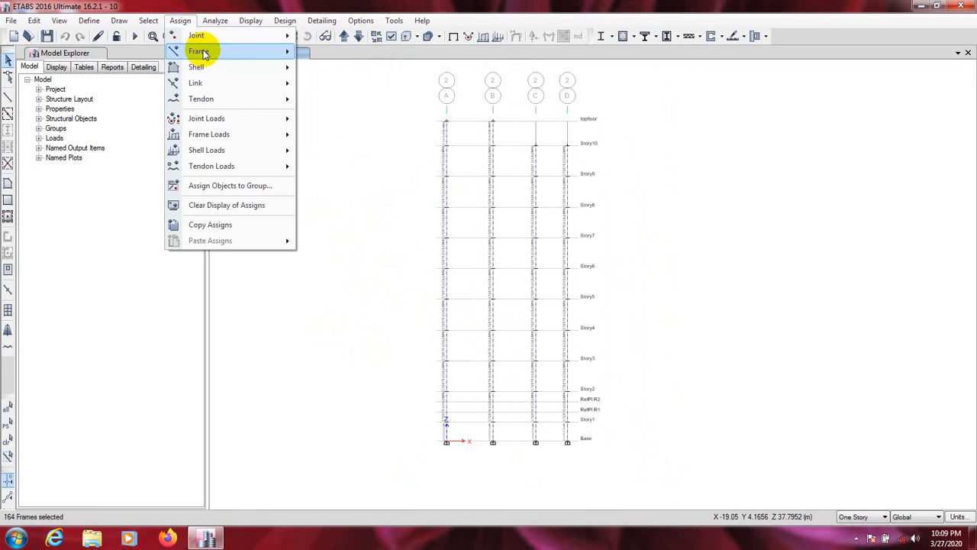
mouse_move(187, 51)
left_click(359, 52)
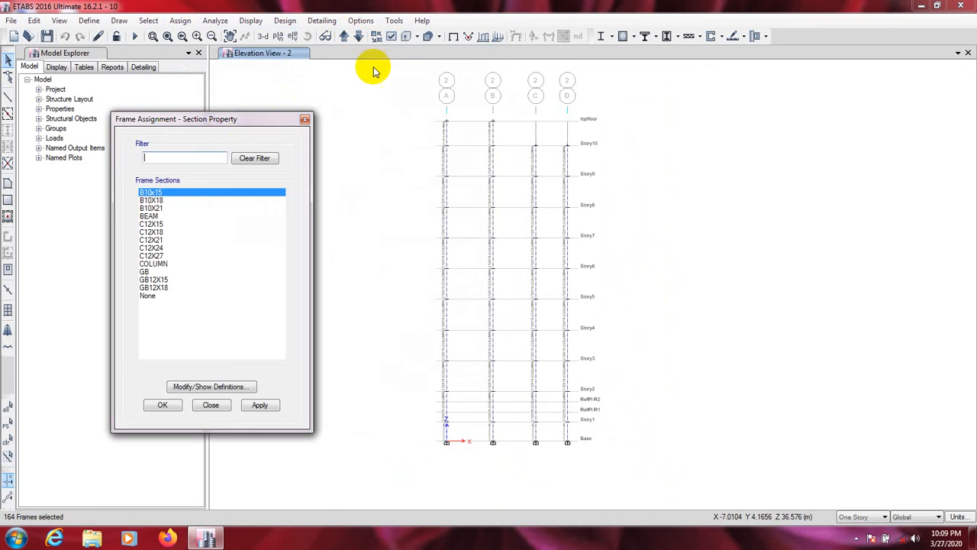
left_click_drag(273, 43, 350, 48)
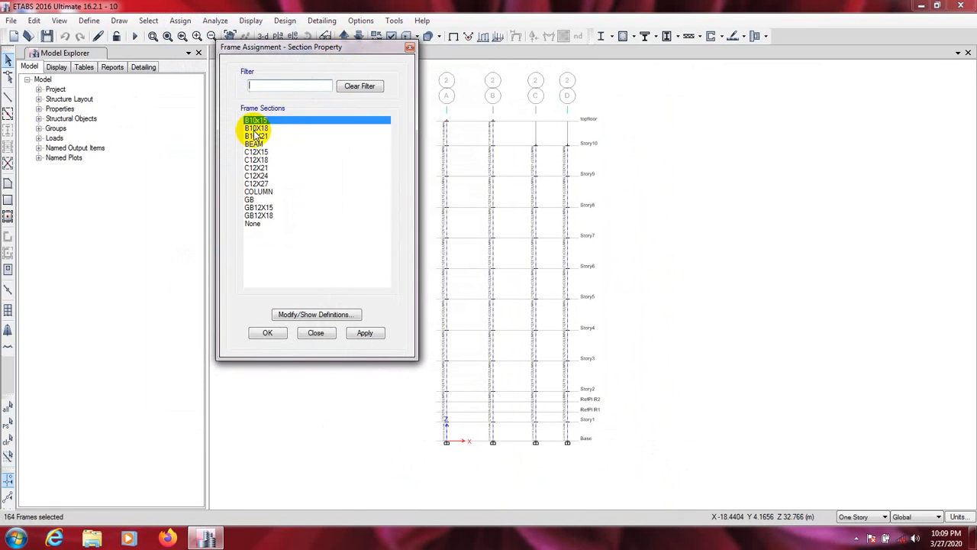
left_click(255, 161)
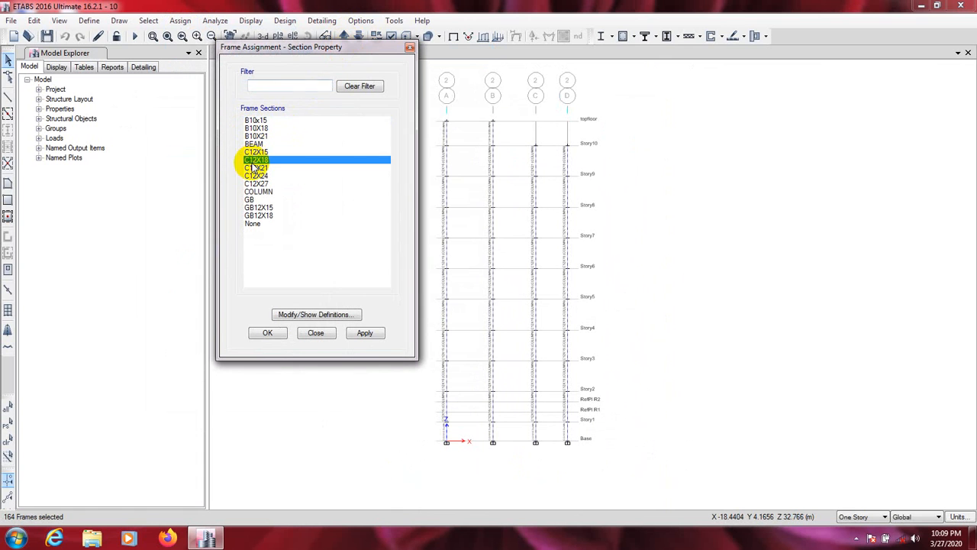
left_click(257, 153)
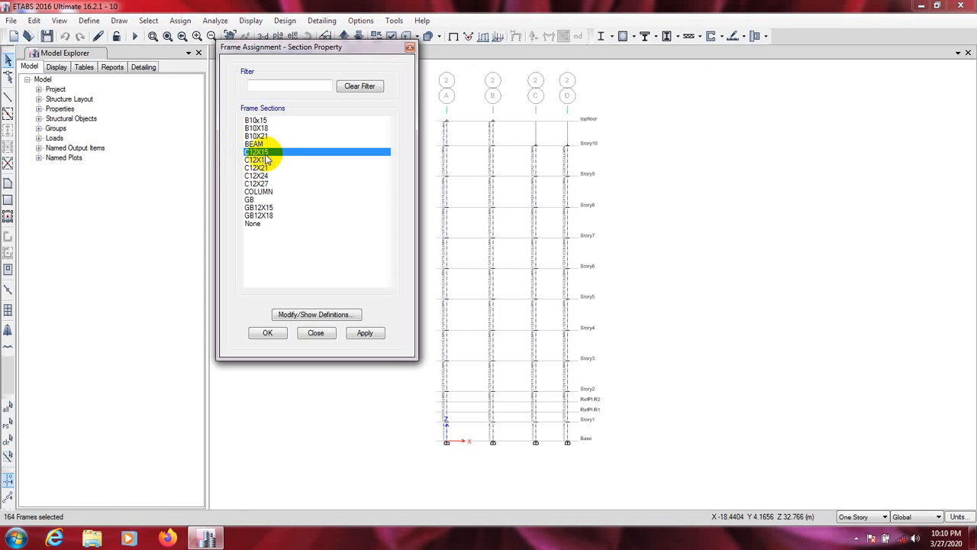
left_click(367, 333)
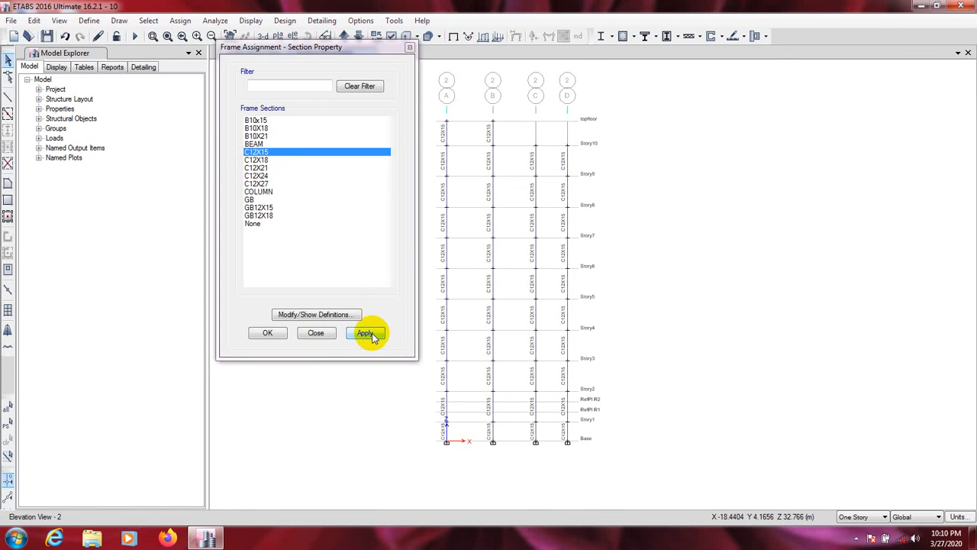
left_click(263, 332)
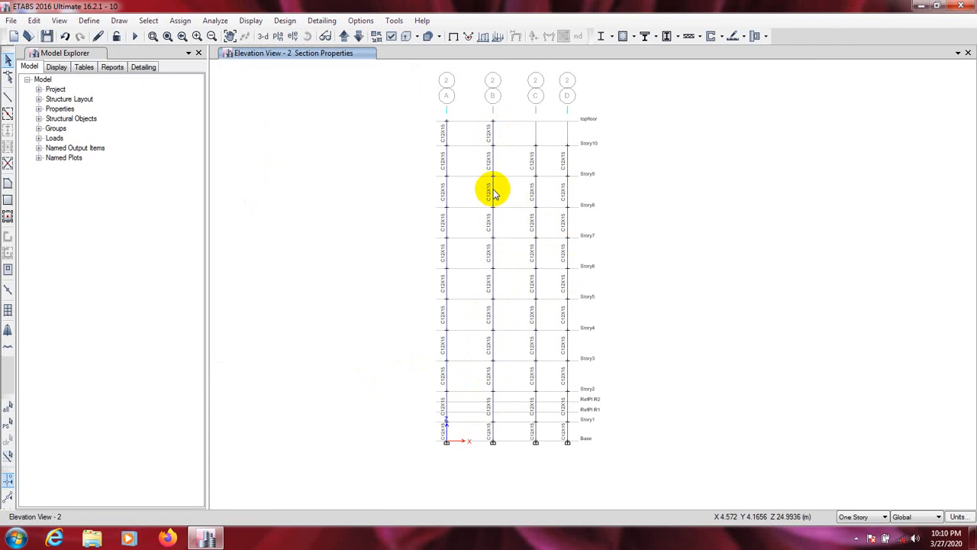
- Select the columns on axes 2 and 3 from Base to Story4 in the grid line B elevation
left_click(358, 38)
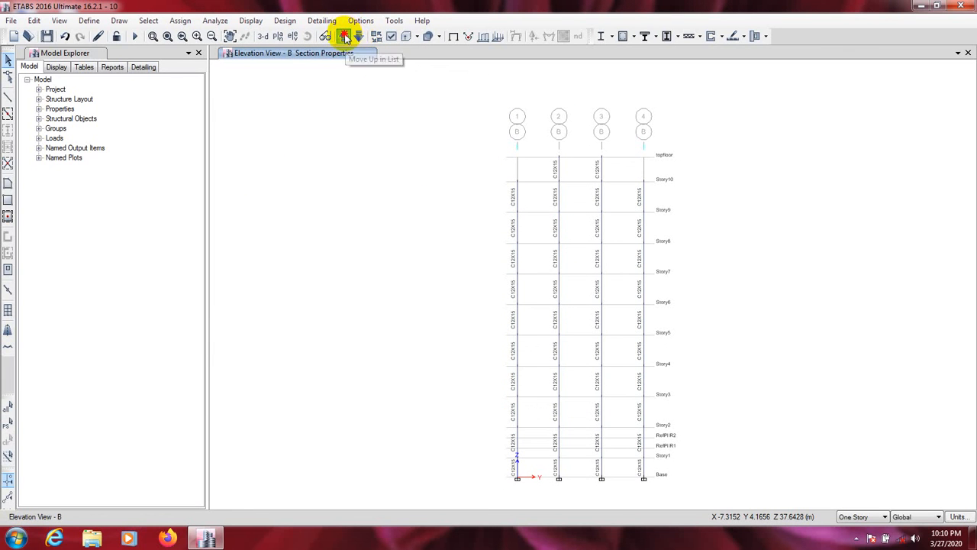
left_click(358, 37)
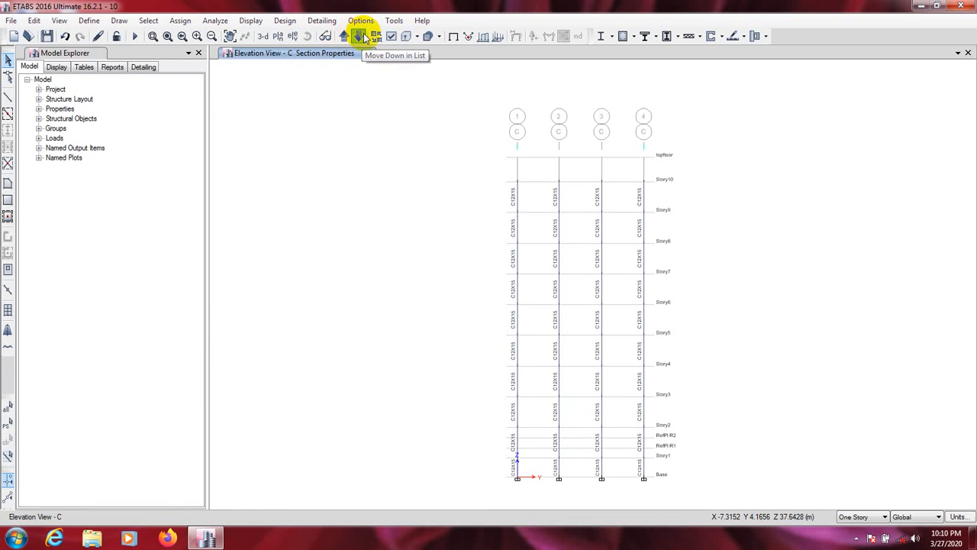
left_click(359, 36)
middle_click_drag(434, 264, 345, 181)
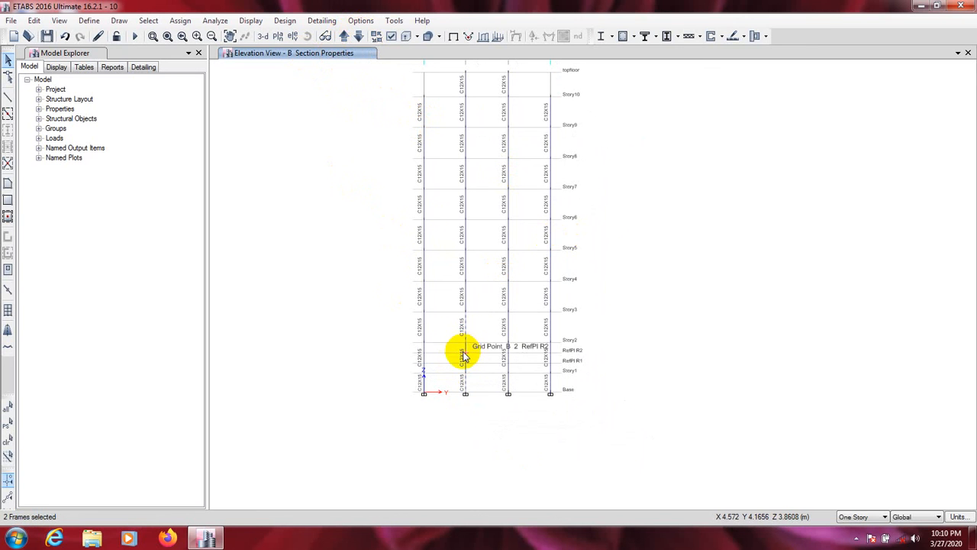
left_click(463, 351)
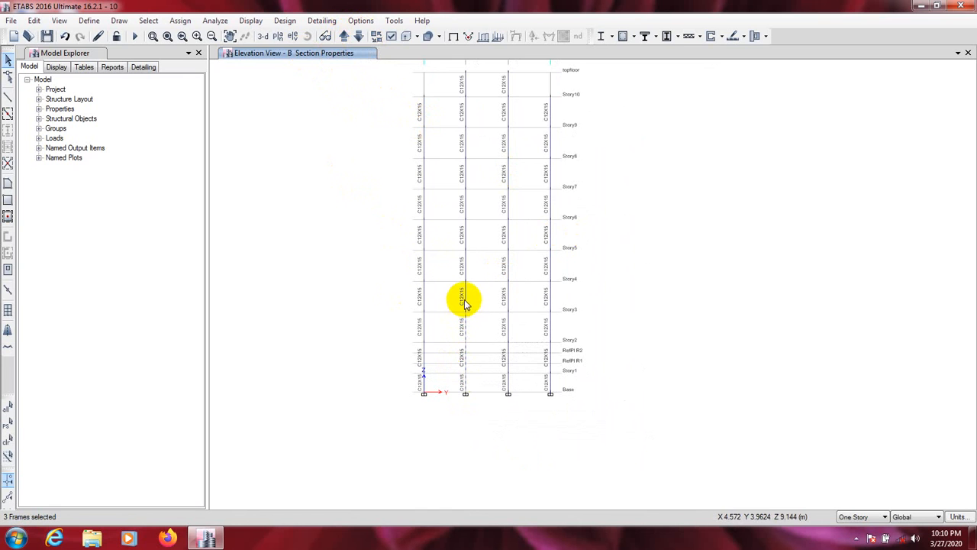
left_click(509, 291)
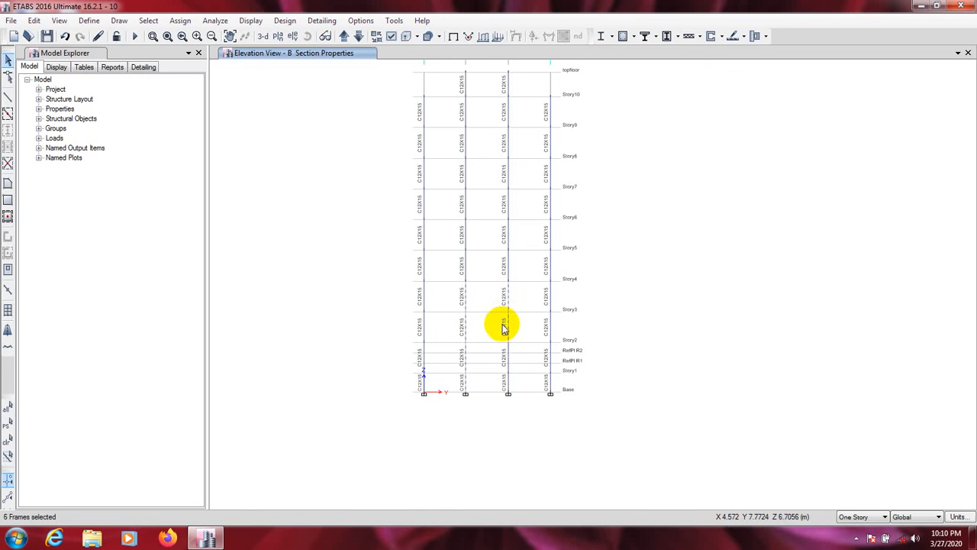
left_click(505, 356)
left_click(509, 368)
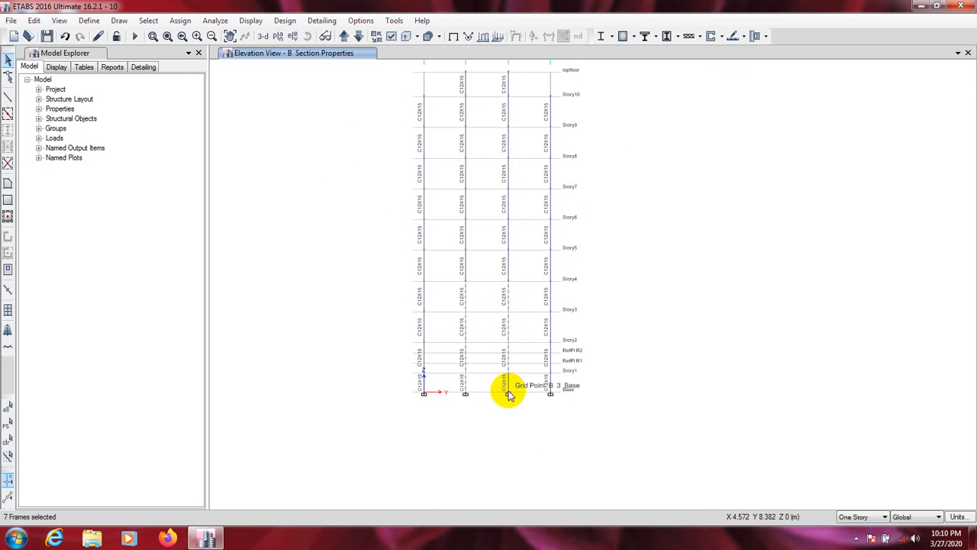
left_click(509, 380)
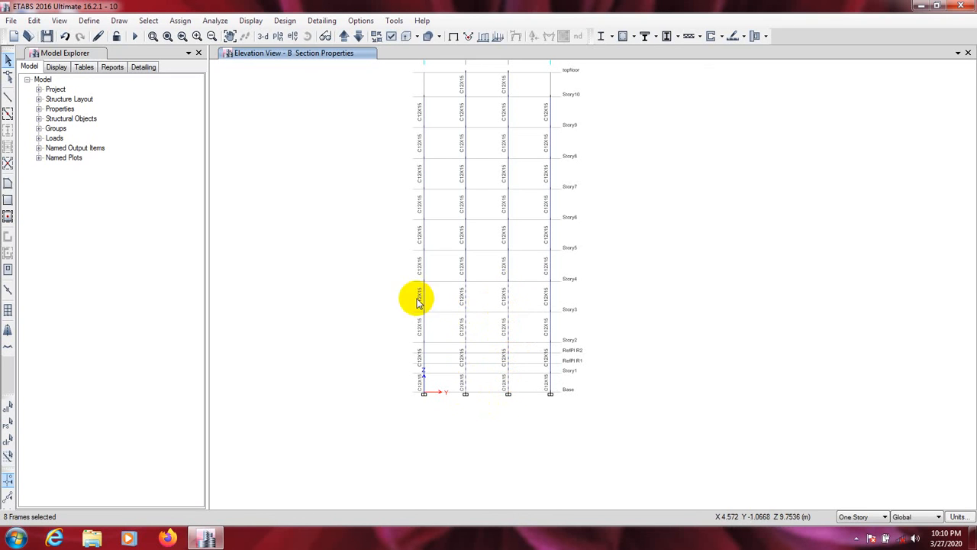
- Add the columns on axes 2 and 3 from Base to Story4 in the grid line C elevation to the selection
left_click(345, 38)
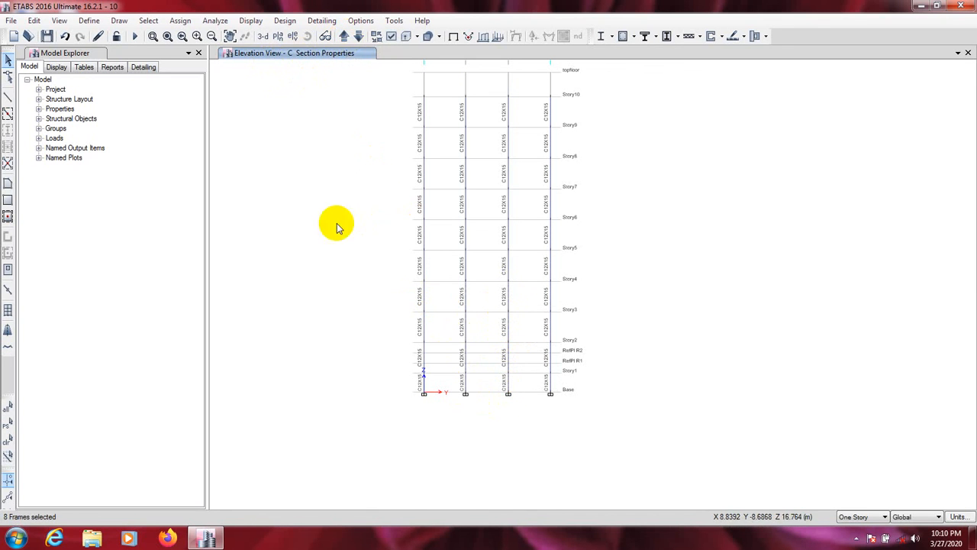
left_click(465, 381)
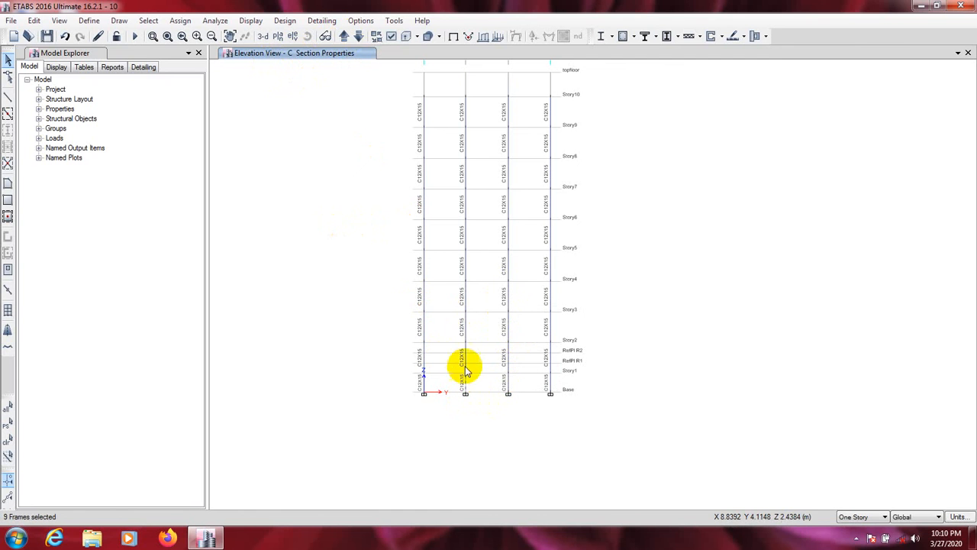
left_click(465, 333)
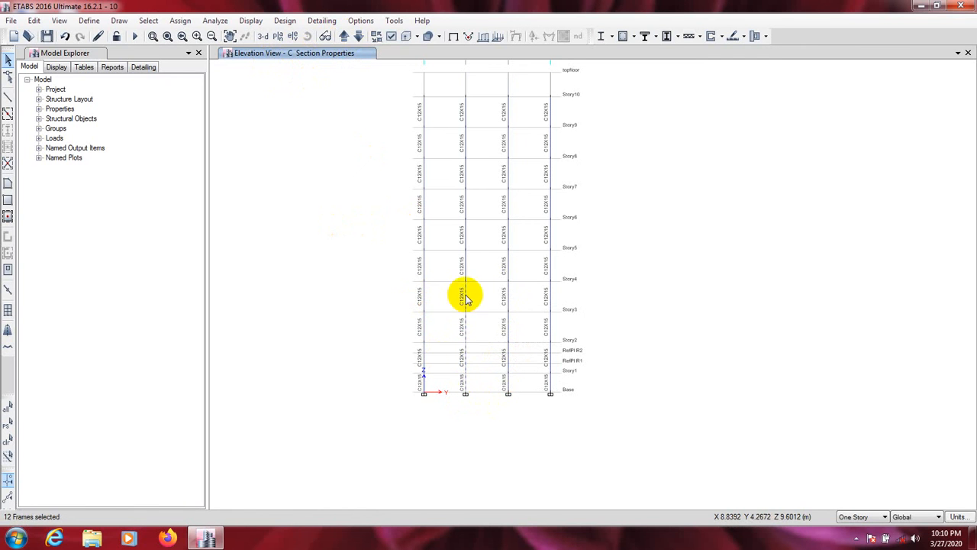
left_click(507, 296)
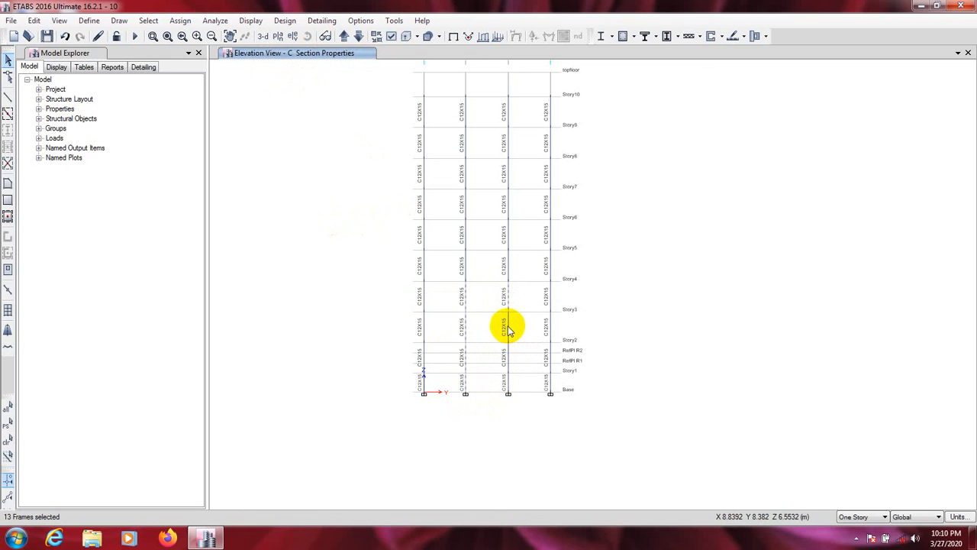
left_click(508, 327)
left_click(508, 367)
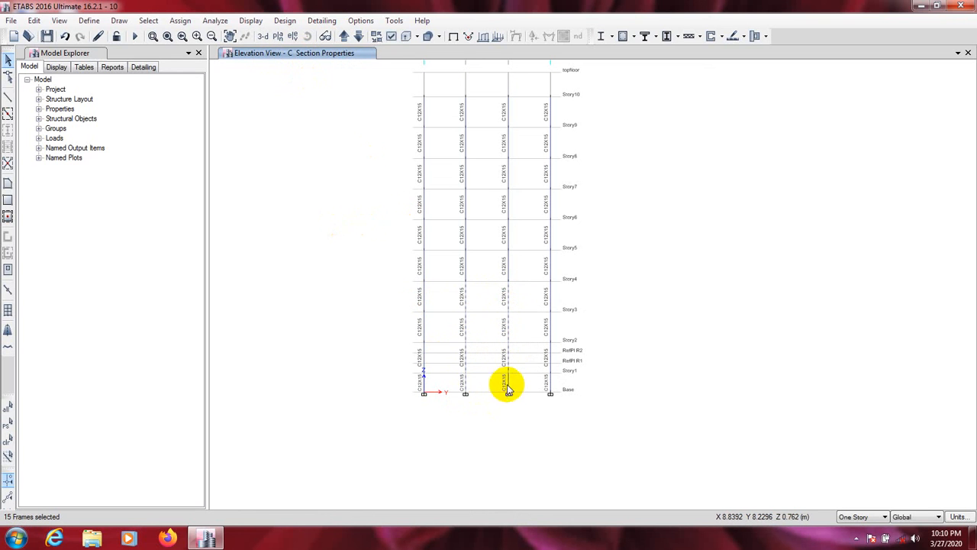
left_click(508, 386)
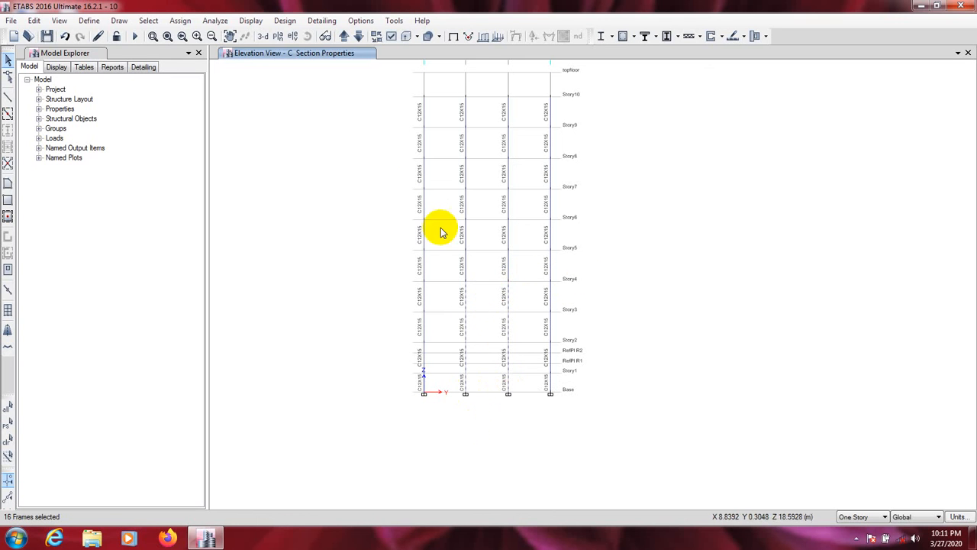
- Check the selected lower-storey columns on axes 2 and 3 in the grid line C and B elevations
left_click(180, 20)
left_click(356, 110)
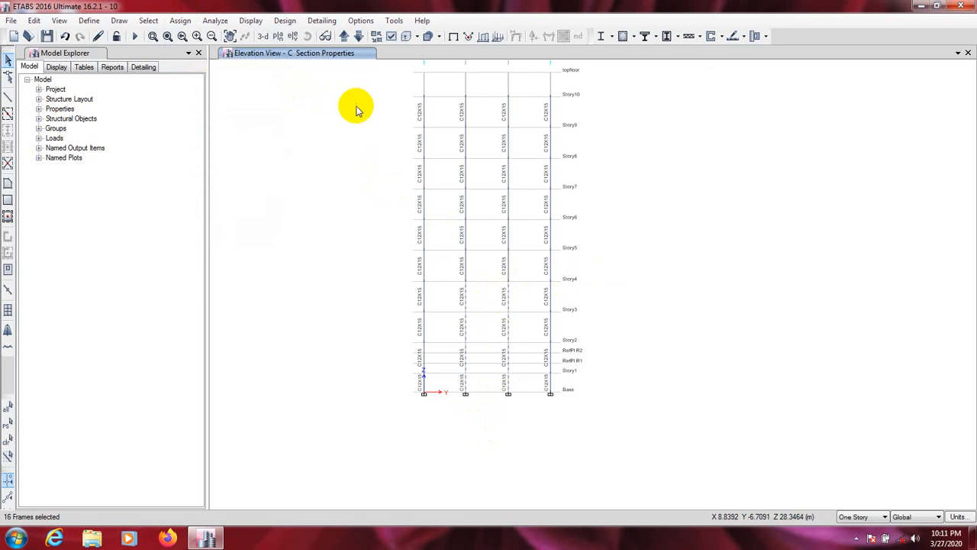
left_click(358, 36)
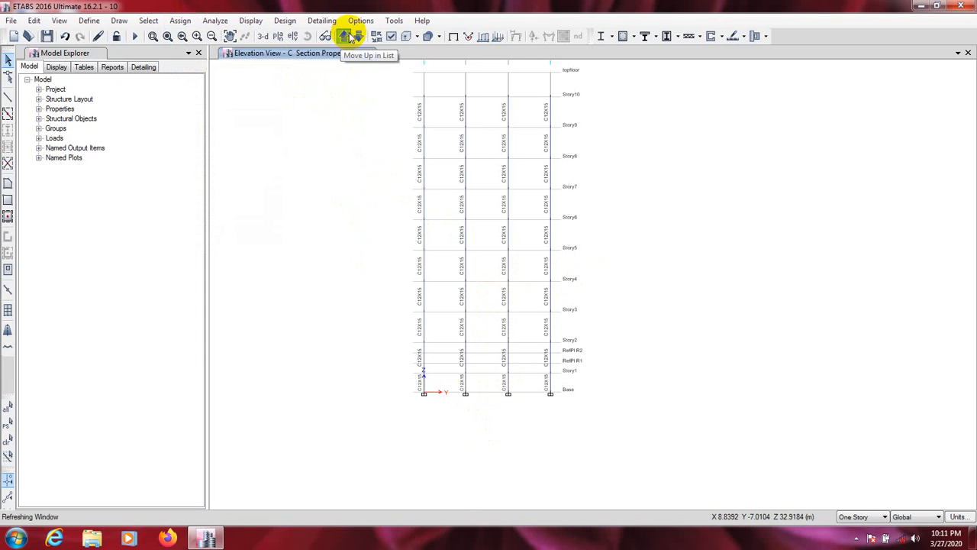
left_click(359, 36)
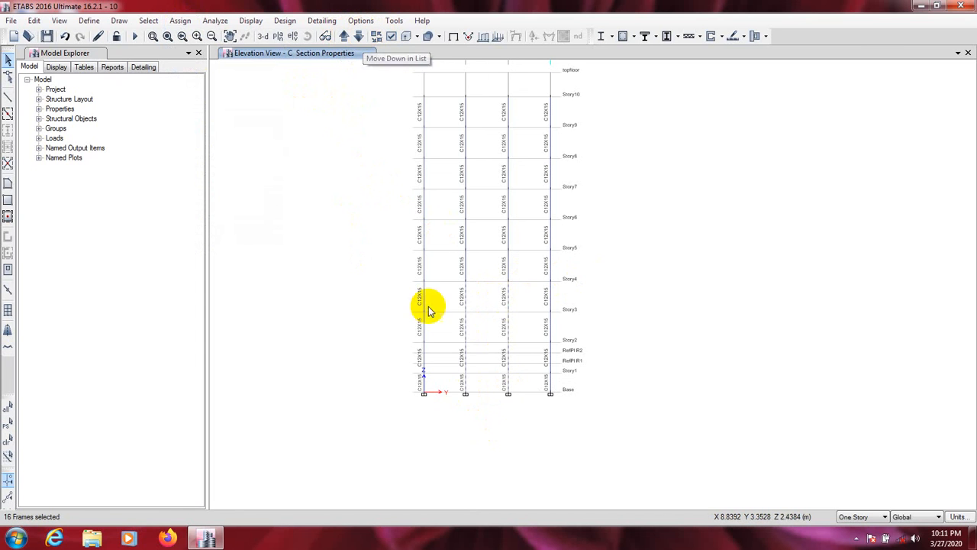
scroll(497, 343, "up", 3)
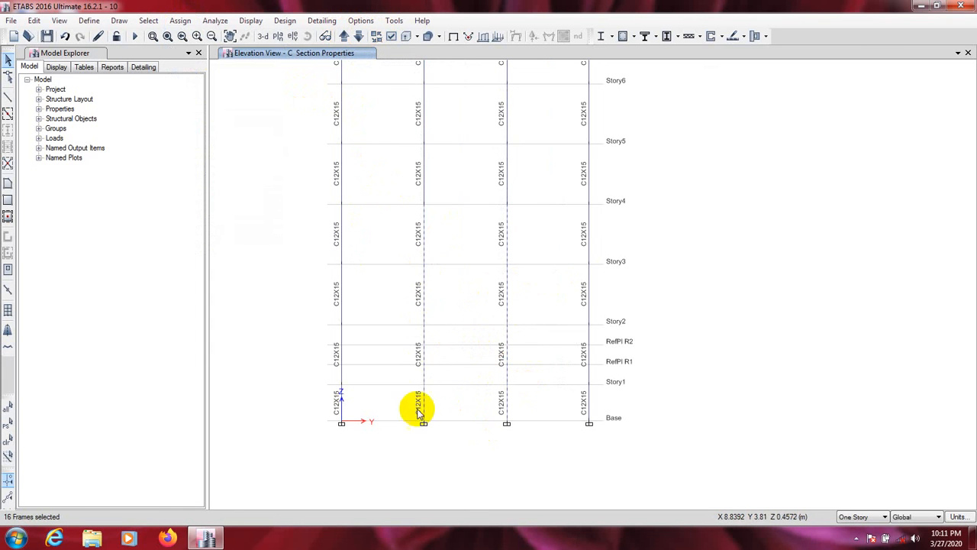
left_click(358, 36)
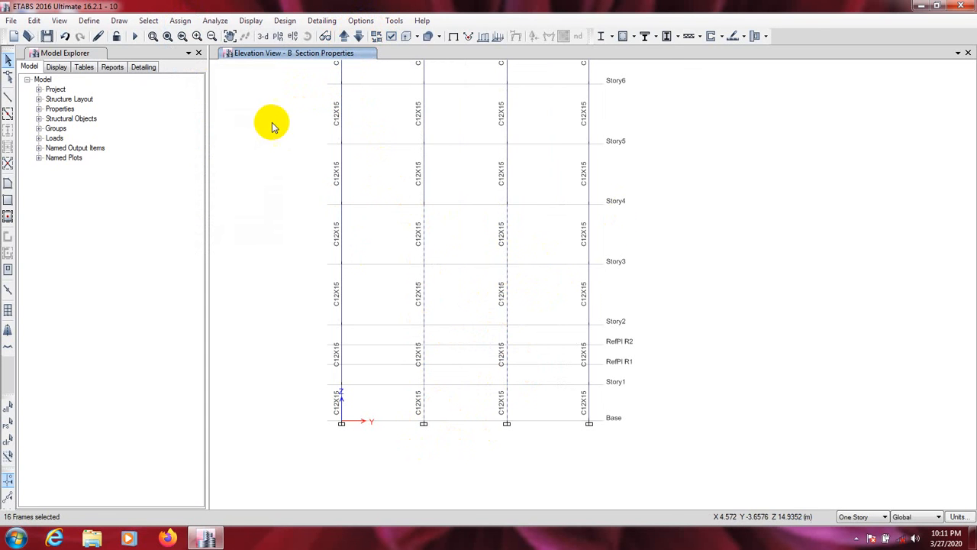
- Assign the C12X18 frame section to the selected lower-storey columns on grid lines B and C
left_click(181, 21)
mouse_move(218, 50)
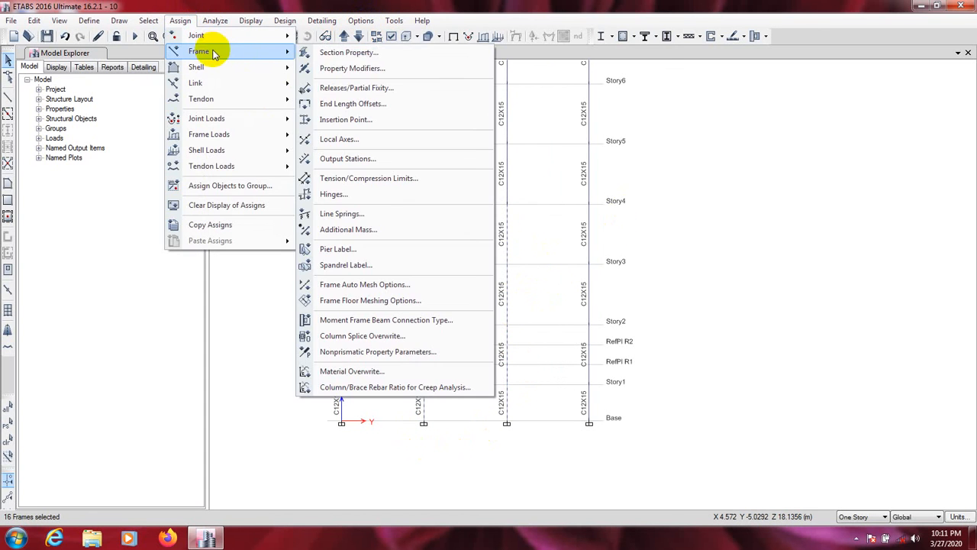
left_click(372, 55)
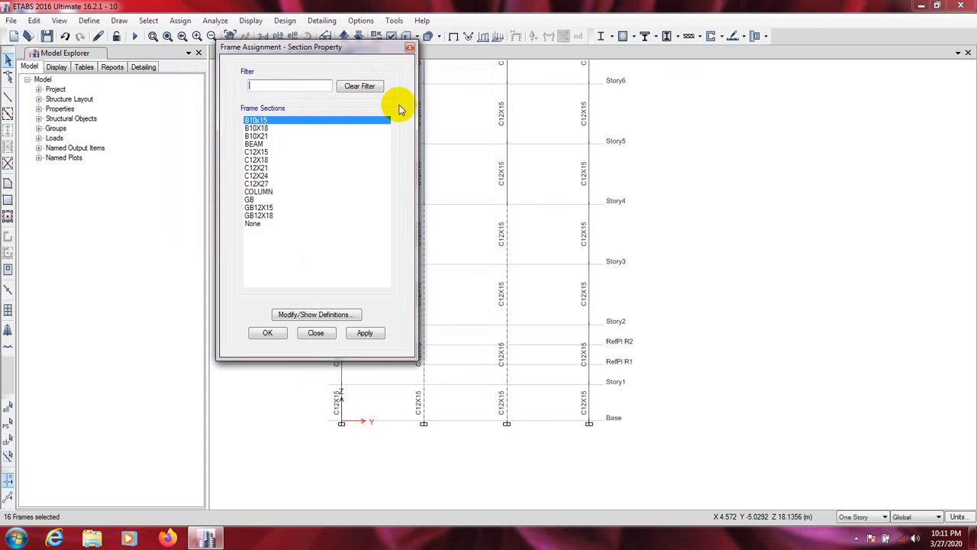
left_click(258, 159)
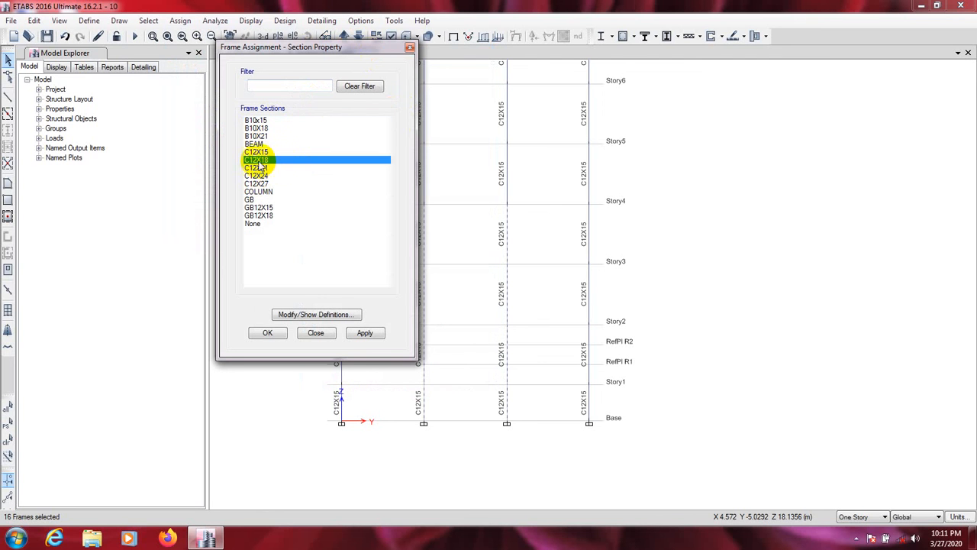
left_click_drag(279, 50, 292, 50)
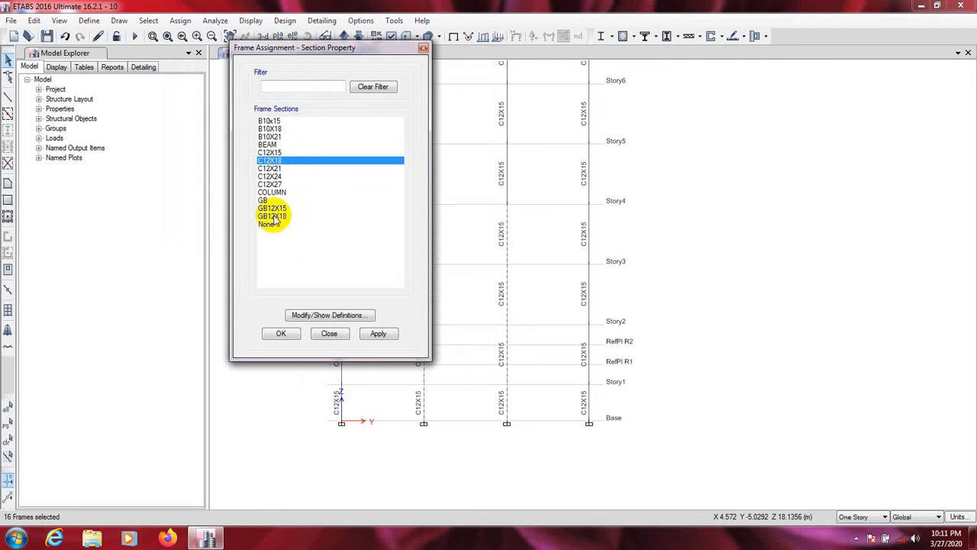
left_click(379, 334)
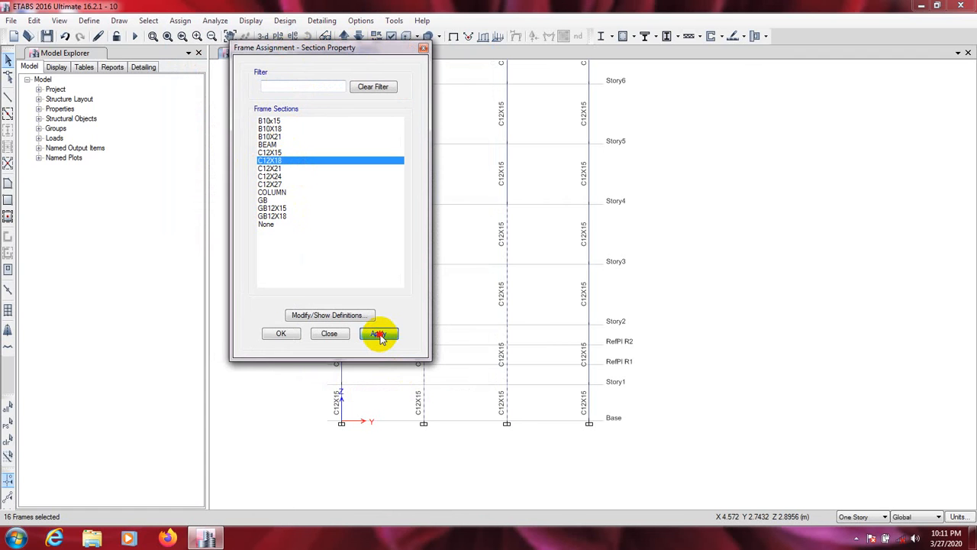
left_click(281, 334)
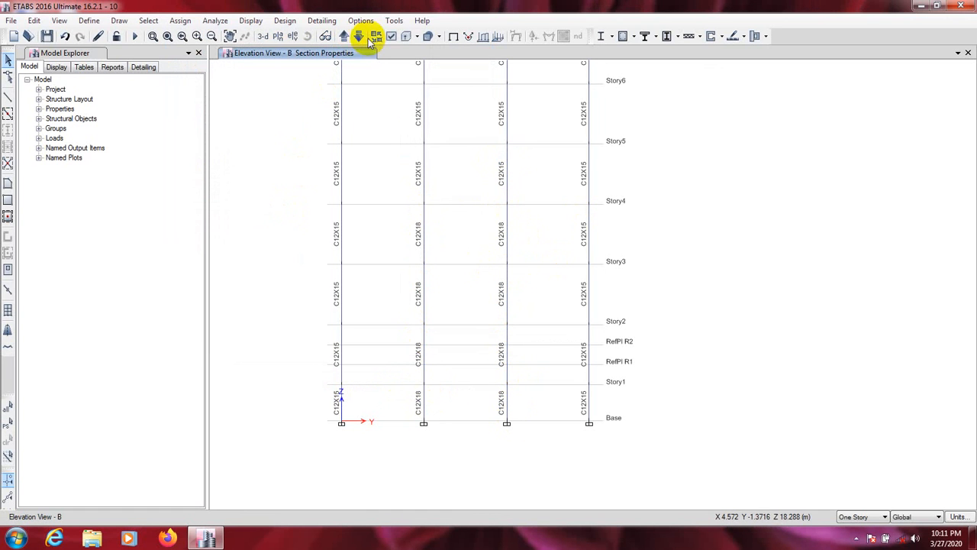
- Check the column section labels over the full height of the grid line C elevation
left_click(347, 37)
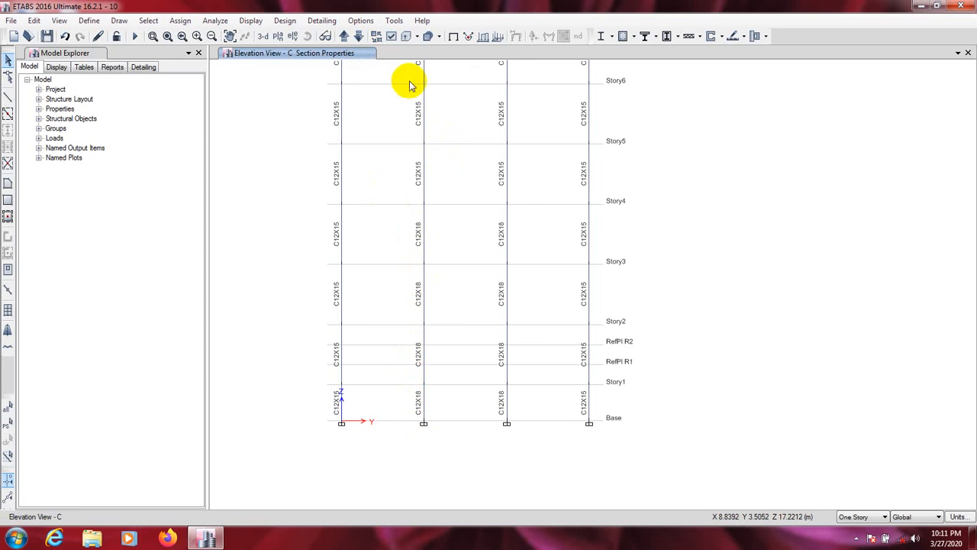
scroll(473, 146, "down", 3)
mouse_move(476, 158)
middle_mouse_down()
mouse_move(451, 328)
mouse_move(463, 290)
middle_mouse_up()
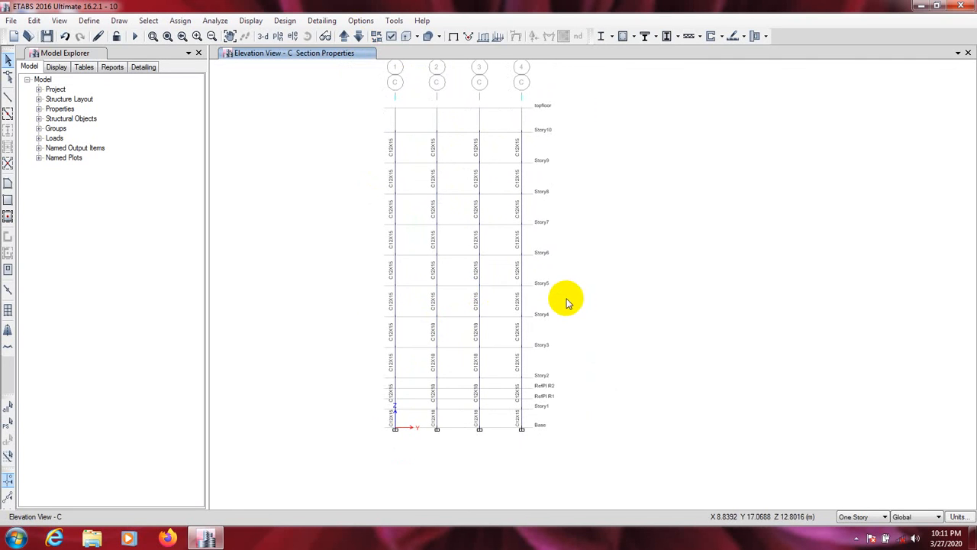
middle_click_drag(566, 301, 576, 298)
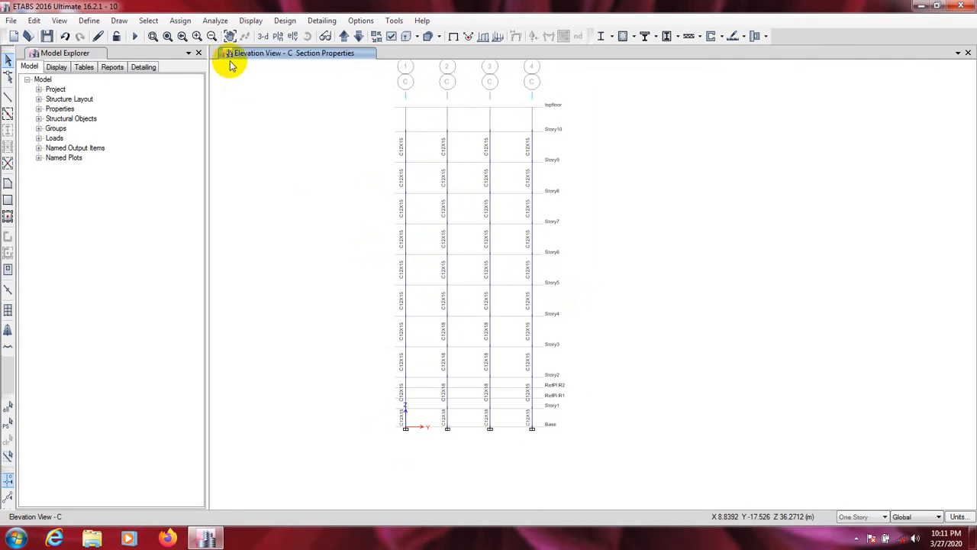
- Return to the 3-D view and run the analysis of the revised model
left_click(263, 36)
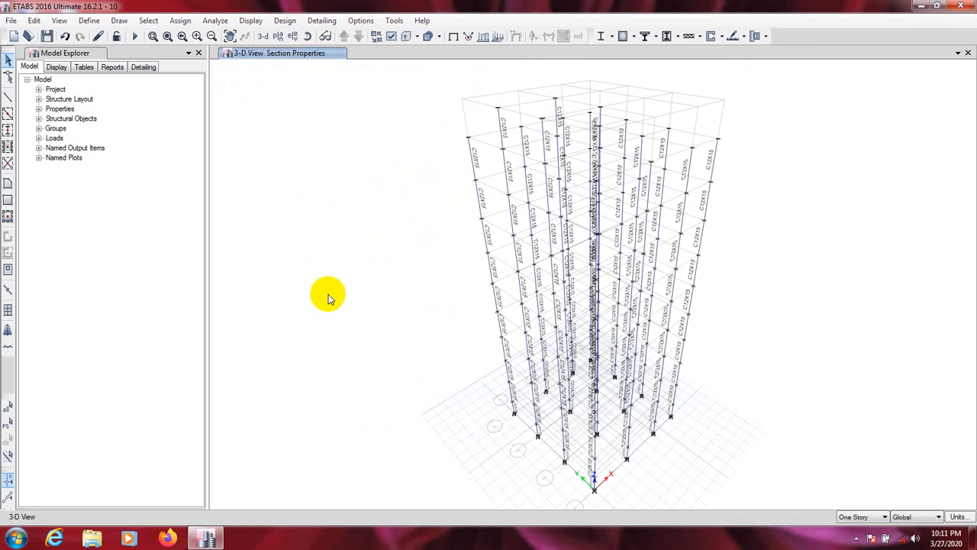
mouse_move(327, 297)
middle_mouse_down()
mouse_move(305, 298)
mouse_move(317, 294)
middle_mouse_up()
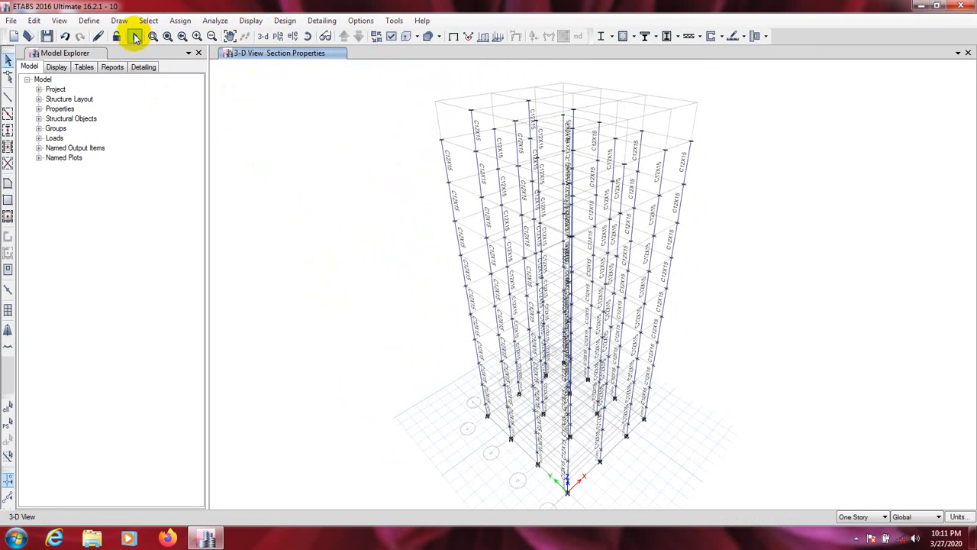
left_click(134, 37)
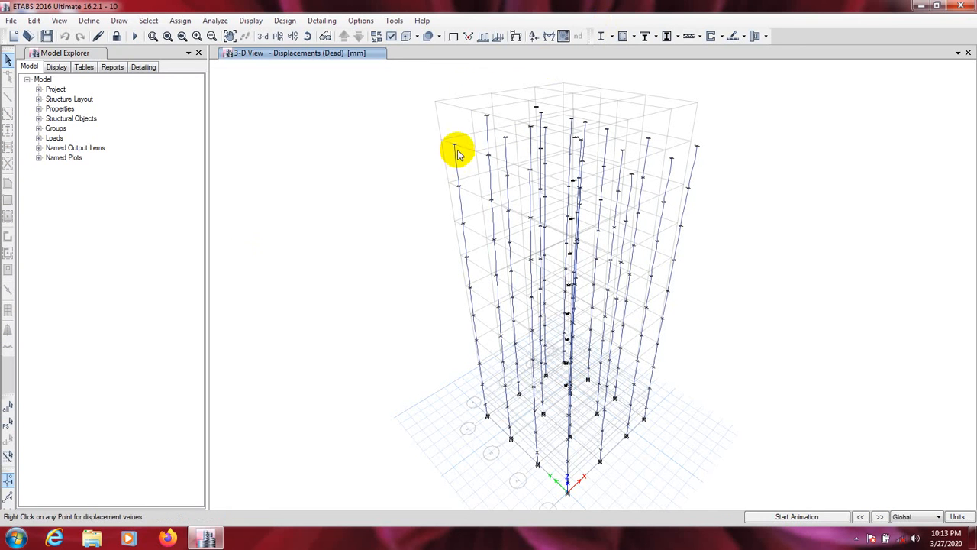
mouse_move(454, 148)
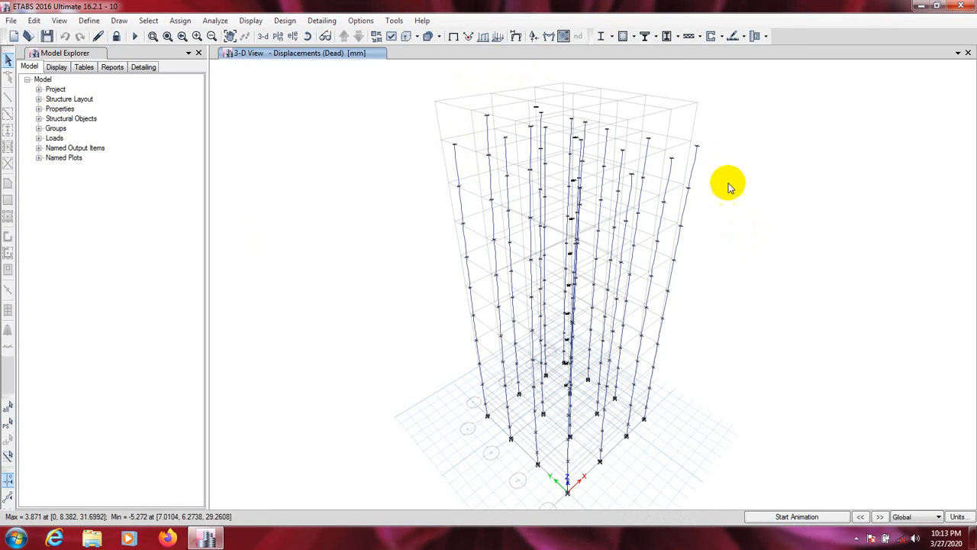
- Run the concrete frame design, declining both to reiterate analysis and design and to select the differing frames
left_click(623, 37)
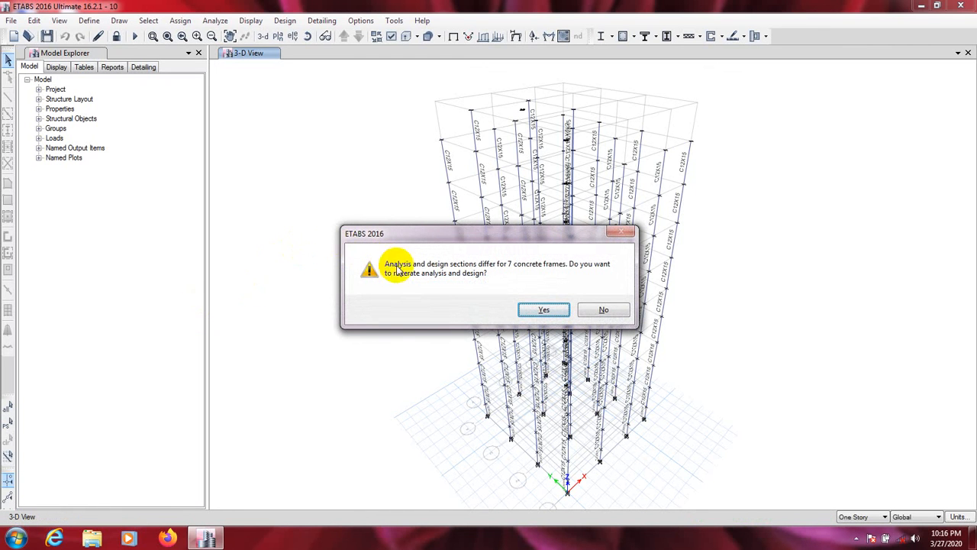
left_click_drag(512, 232, 486, 230)
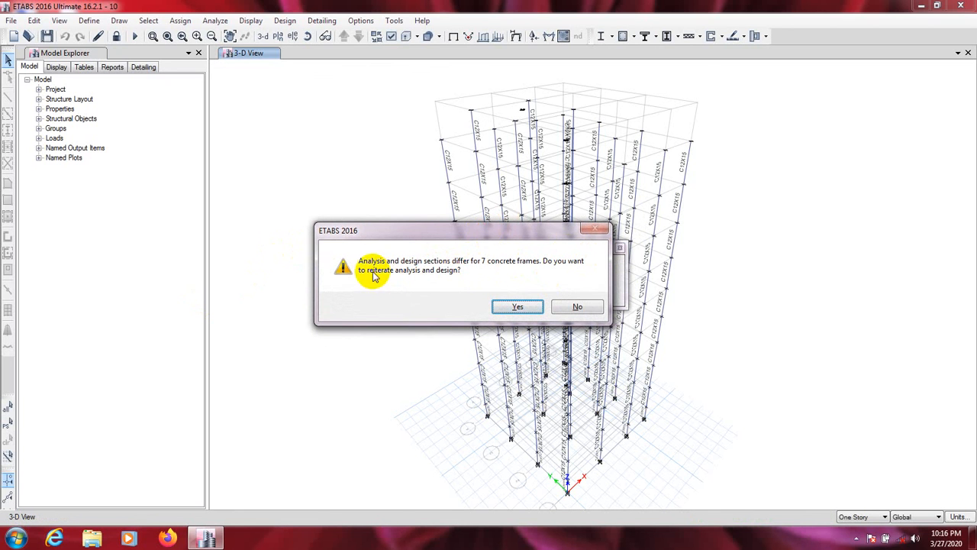
left_click_drag(439, 233, 424, 232)
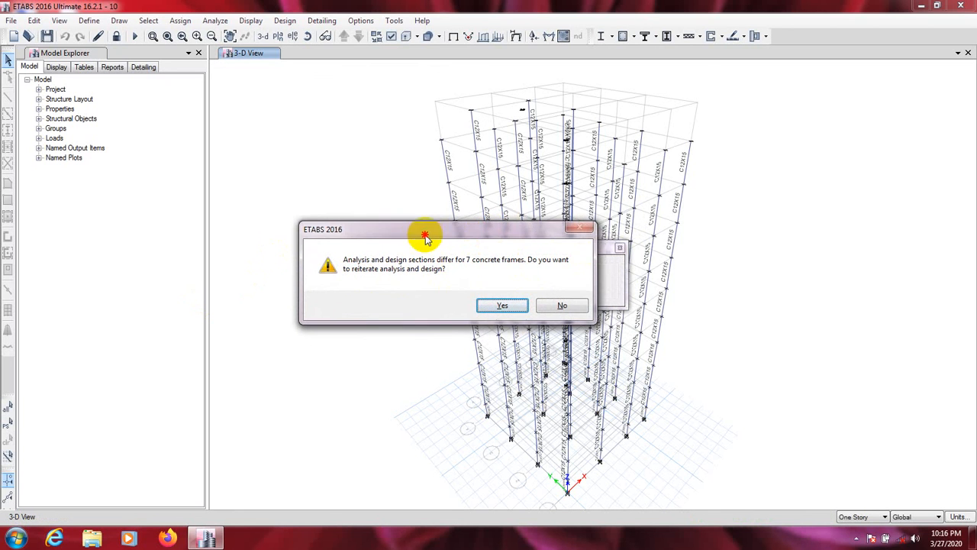
left_click(557, 308)
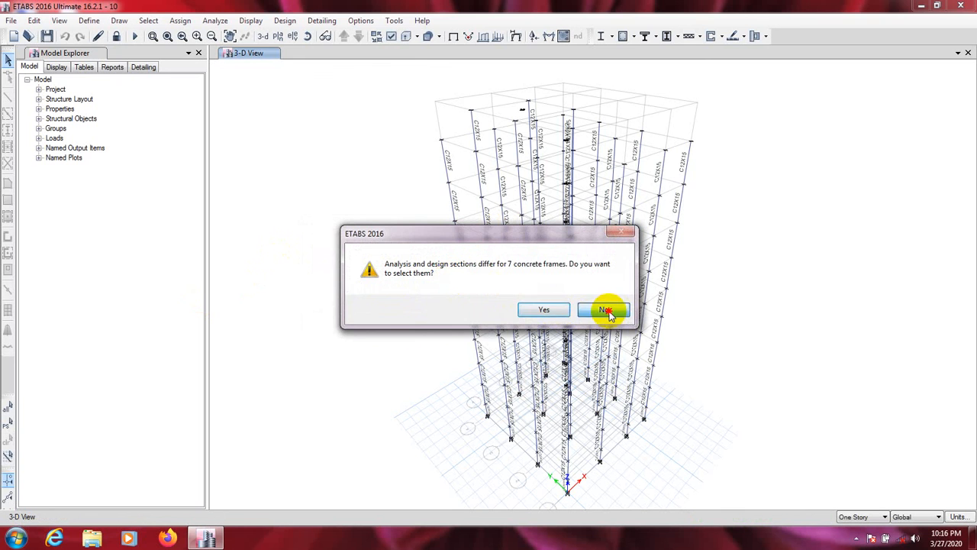
left_click(604, 310)
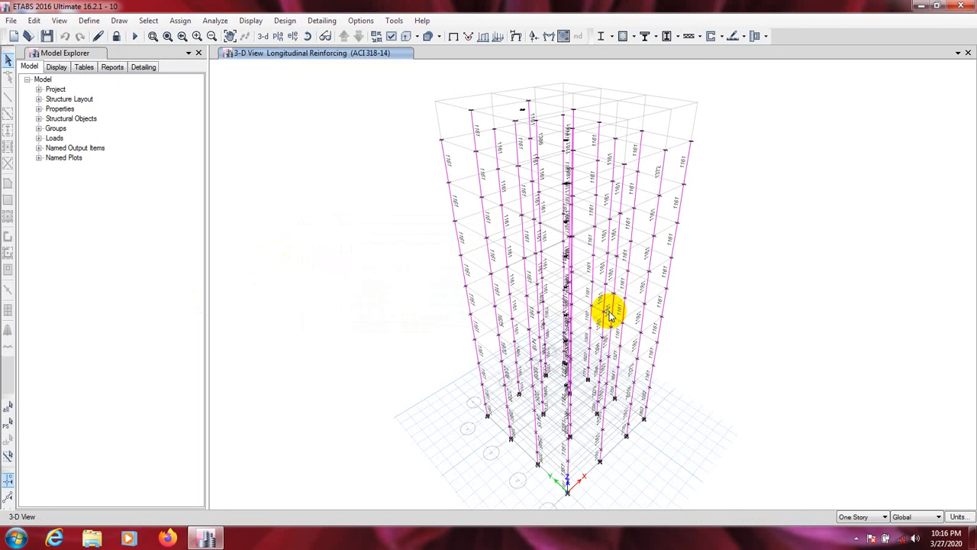
left_click(642, 39)
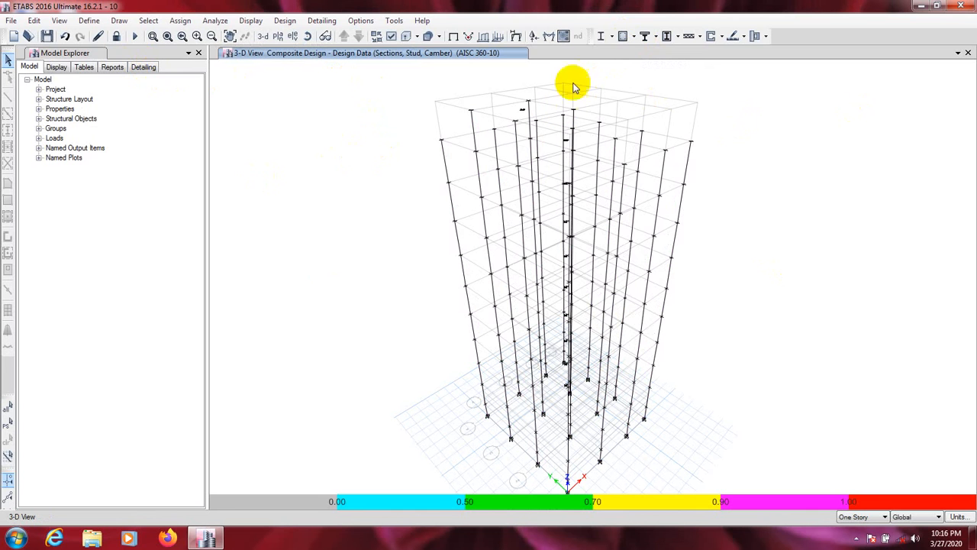
left_click(454, 37)
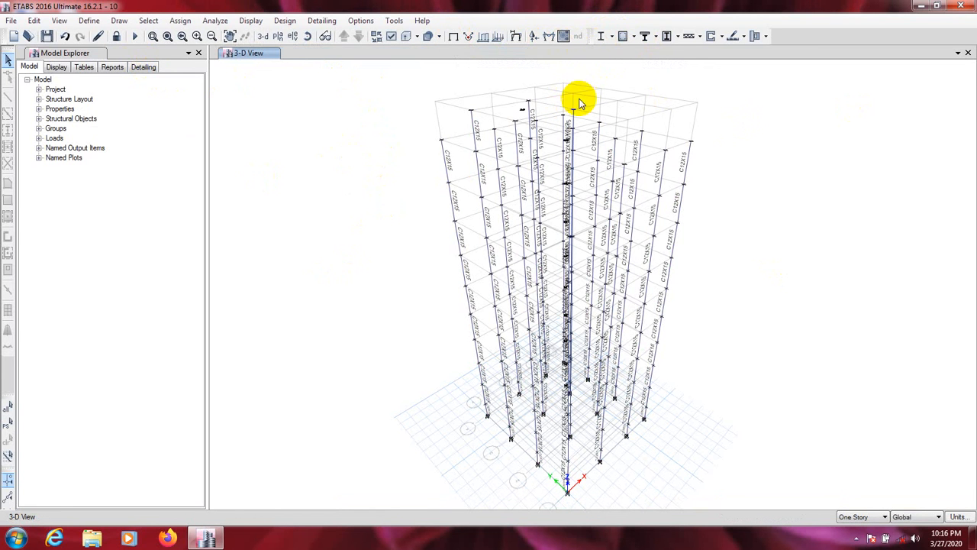
- Verify whether all concrete members passed the design and select the ones that did not
left_click(630, 36)
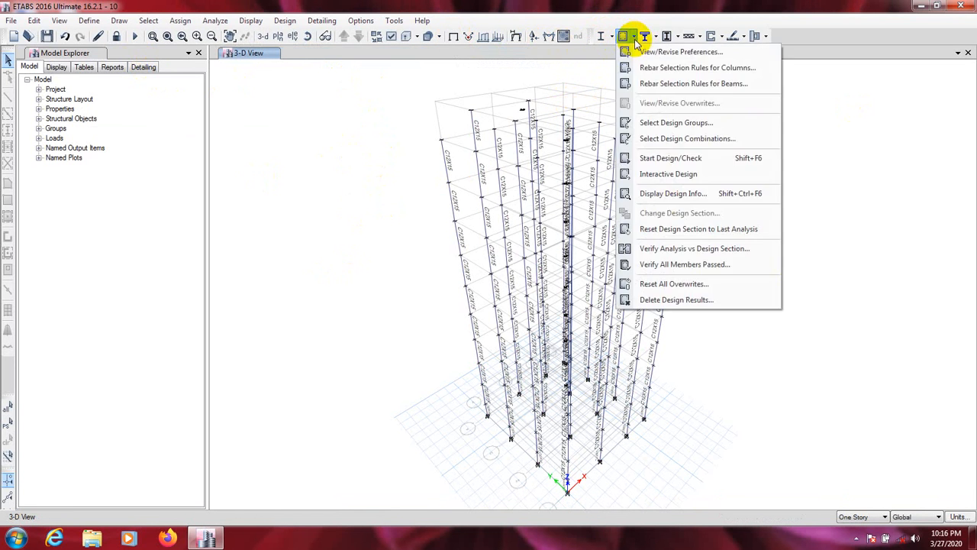
left_click(672, 266)
left_click_drag(512, 230, 350, 227)
left_click(336, 308)
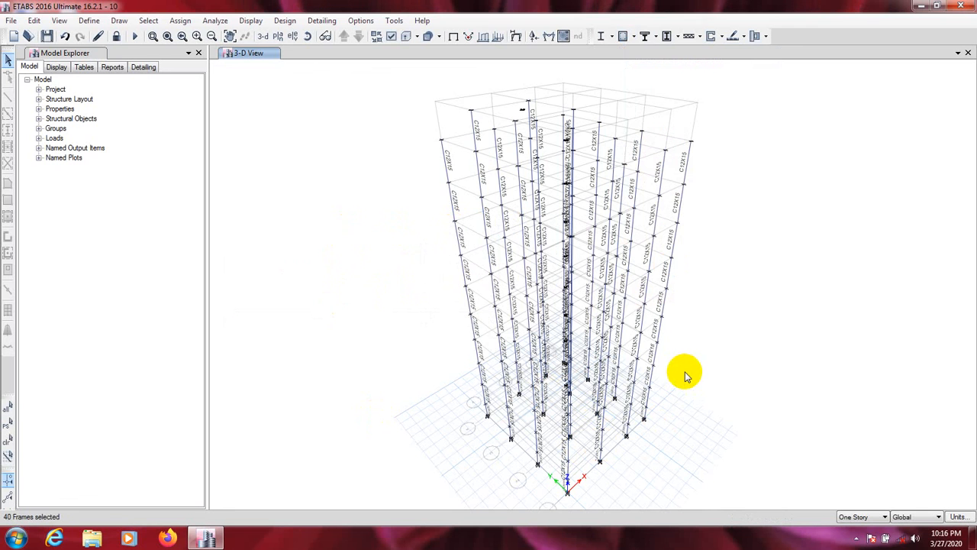
- Examine the selected columns and their section labels throughout the 3-D view
scroll(585, 371, "up", 5)
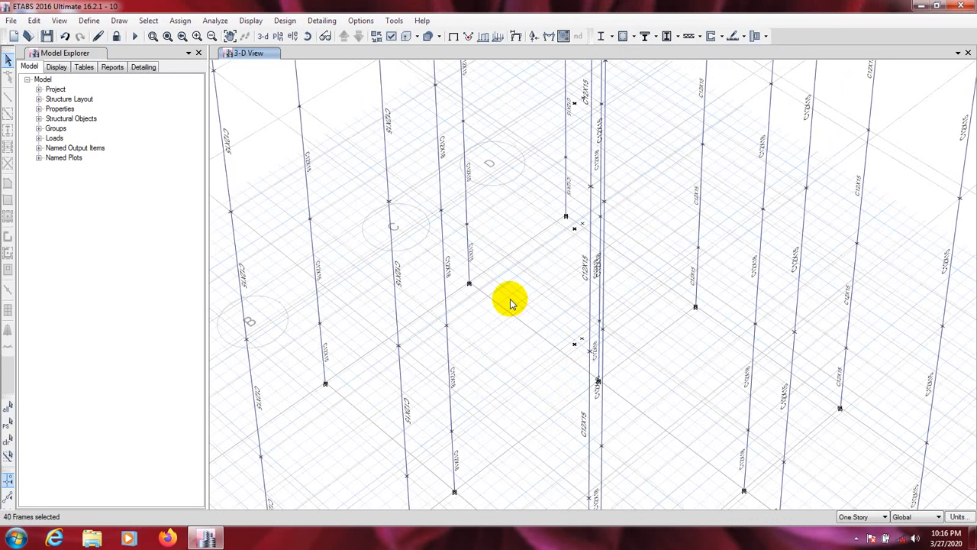
scroll(510, 302, "down", 5)
middle_click_drag(643, 247, 717, 367, "shift")
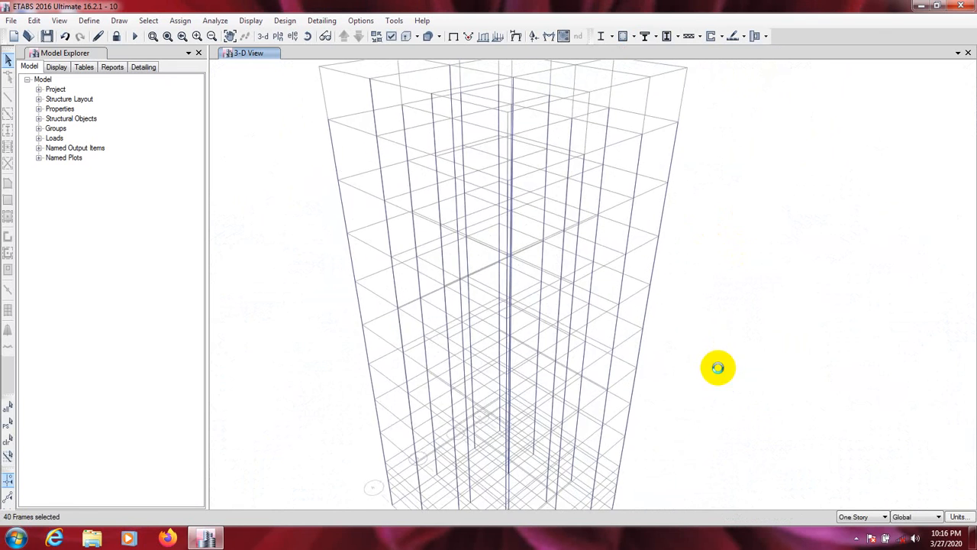
scroll(718, 329, "down", 3)
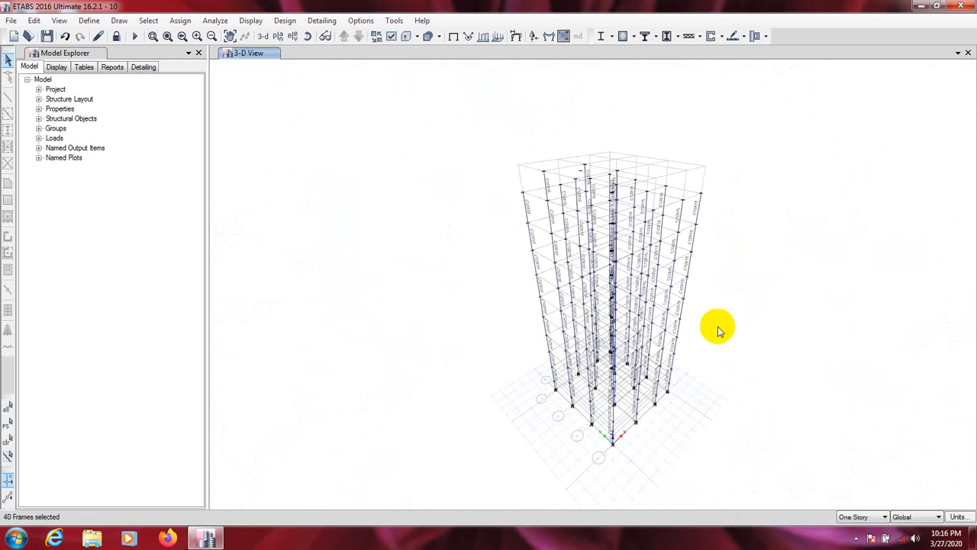
scroll(645, 292, "up", 4)
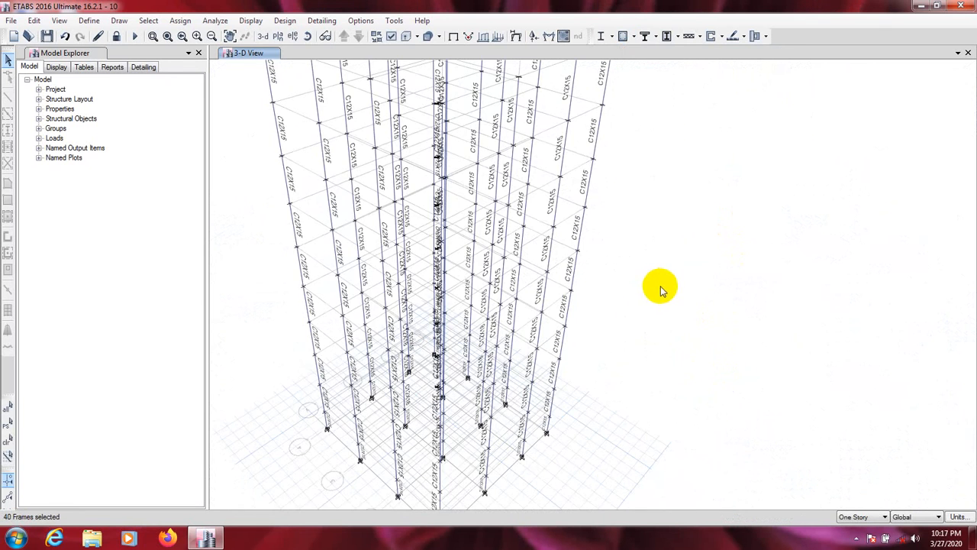
scroll(759, 320, "down", 1)
scroll(752, 329, "down", 3)
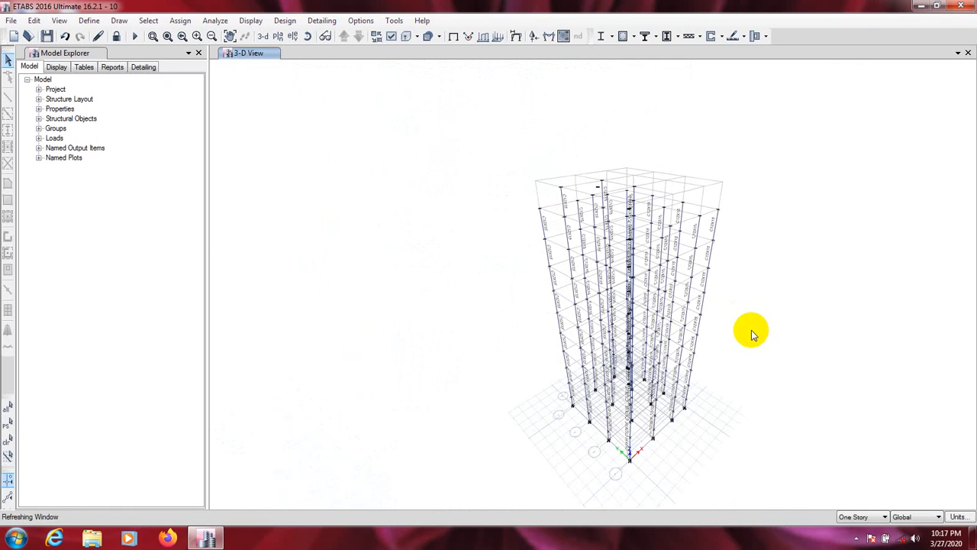
scroll(705, 321, "up", 5)
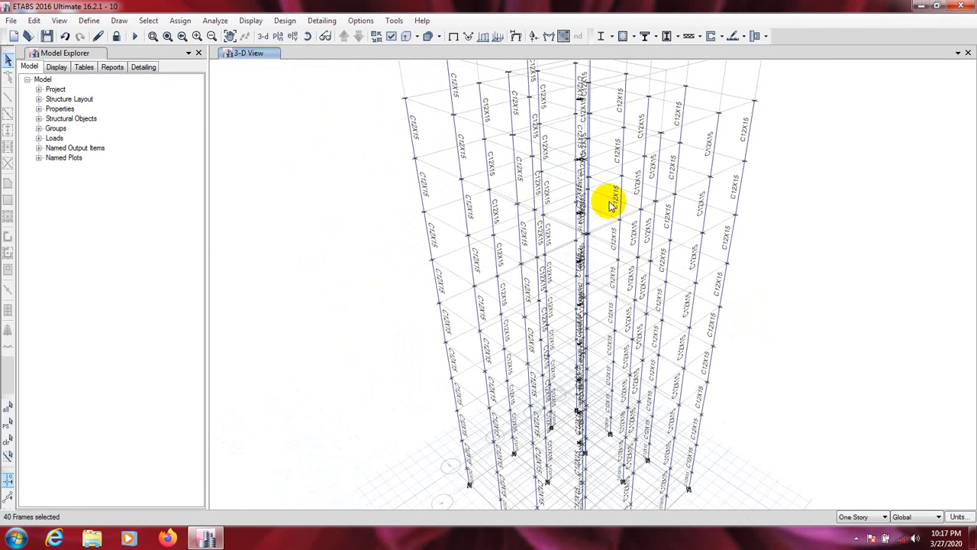
- Display the Rebar Percentage design output on the concrete columns
left_click(630, 36)
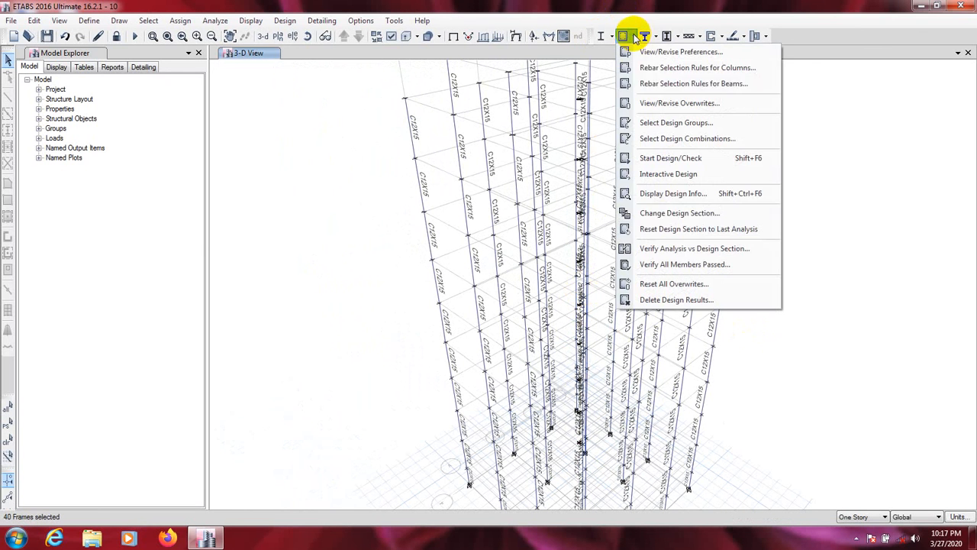
left_click(666, 196)
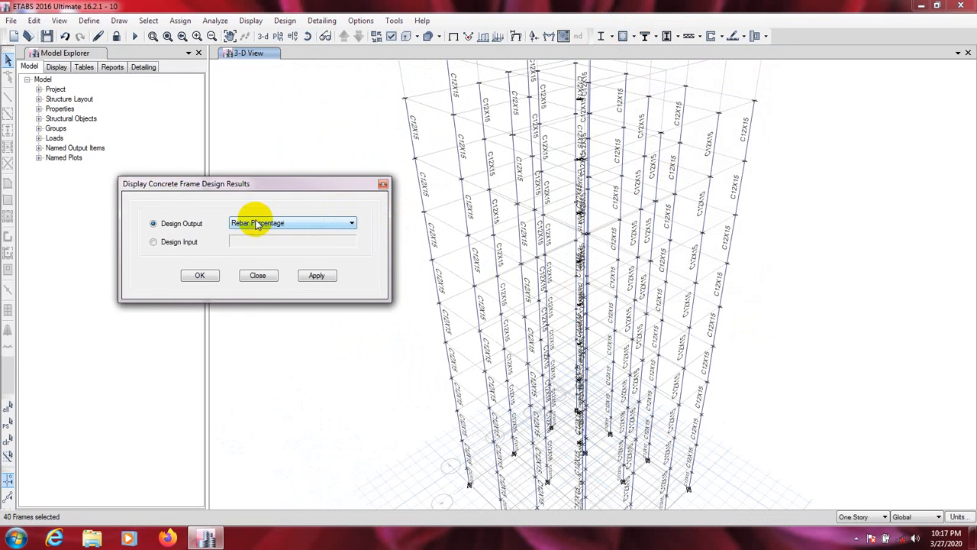
left_click(316, 276)
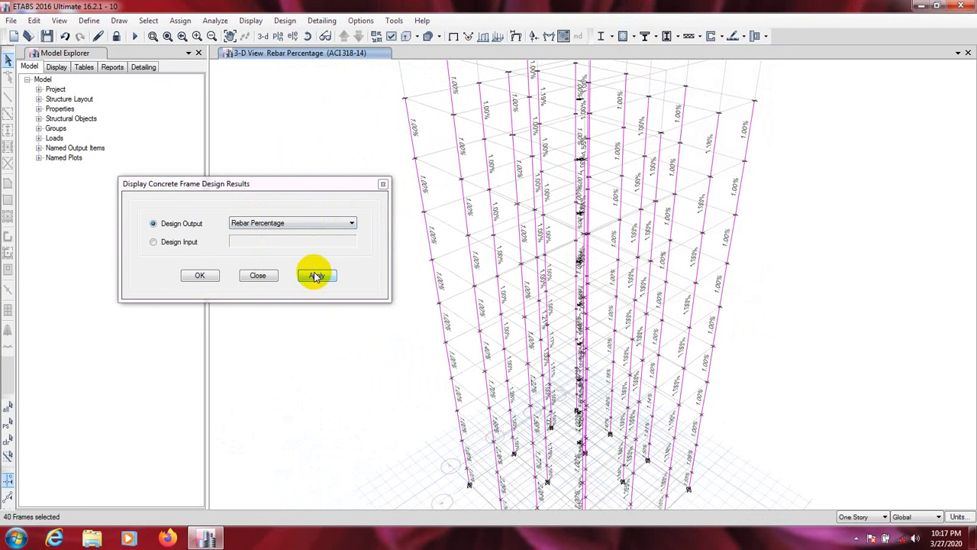
left_click(200, 276)
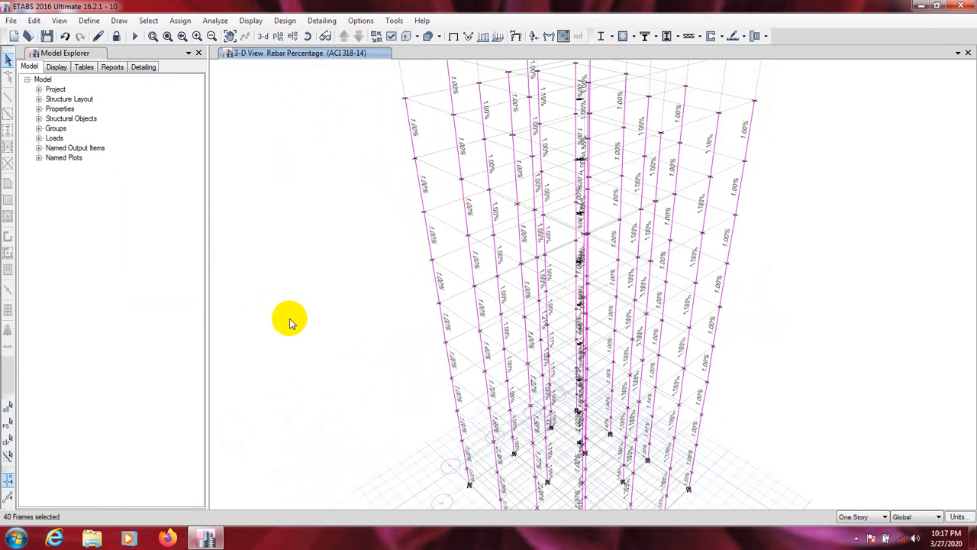
- Show the grid line A elevation and examine the rebar percentages of its lower-storey columns
left_click(293, 35)
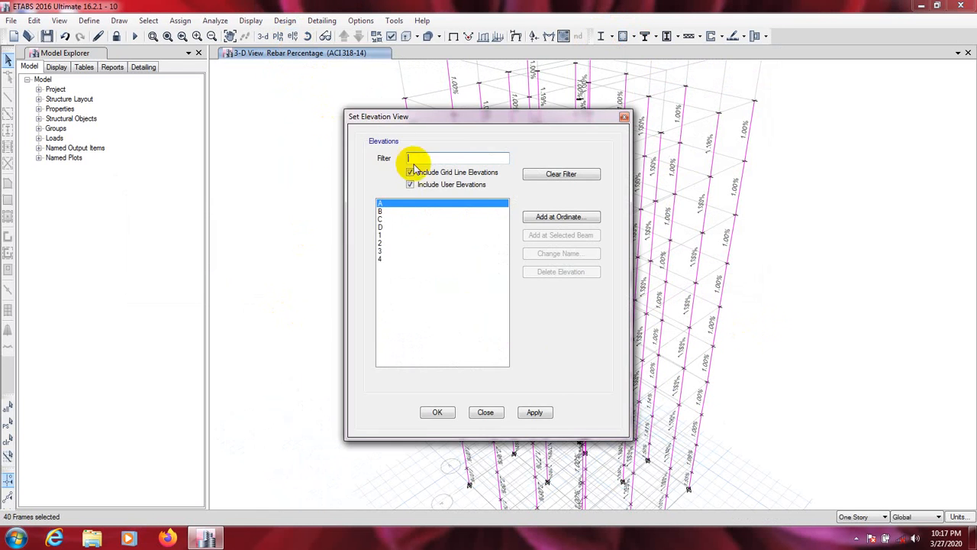
left_click(535, 412)
left_click(437, 412)
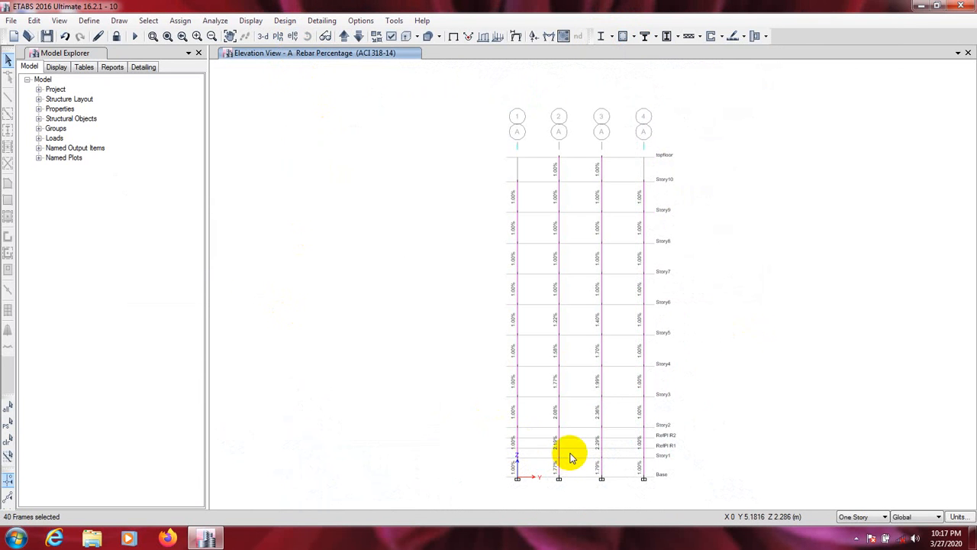
scroll(570, 457, "up", 3)
middle_click_drag(572, 465, 562, 375)
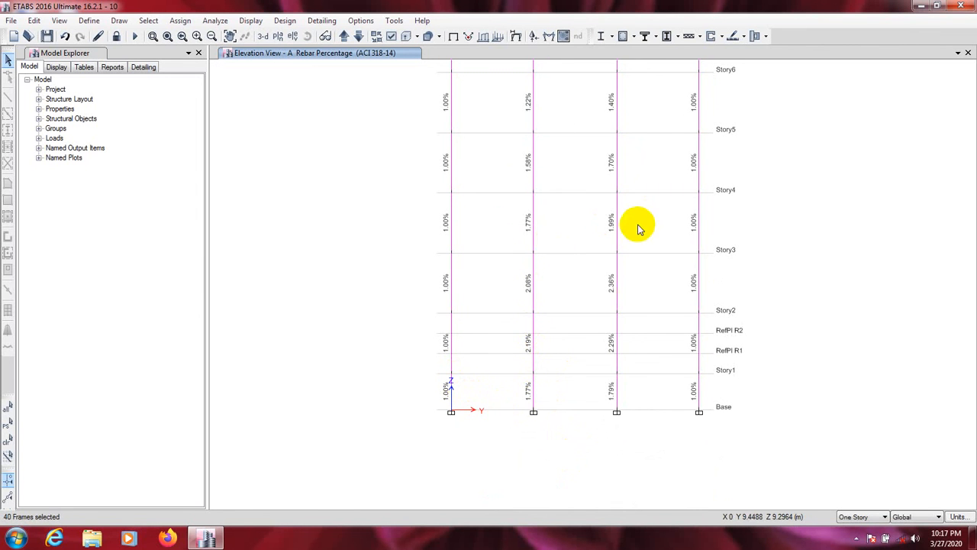
- Examine the rebar percentages of the grid line A columns from the base up through the upper storeys
middle_click_drag(638, 226, 610, 235)
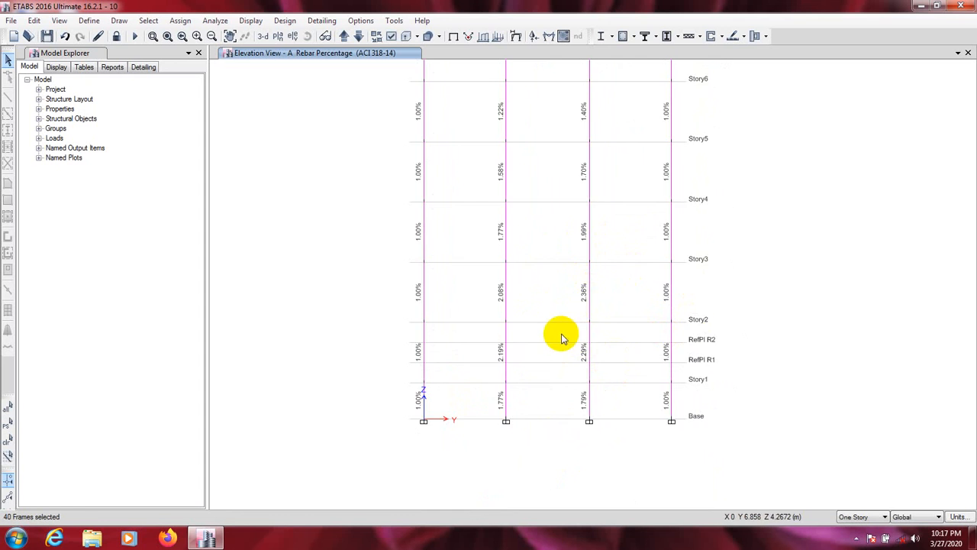
middle_click_drag(525, 339, 530, 388)
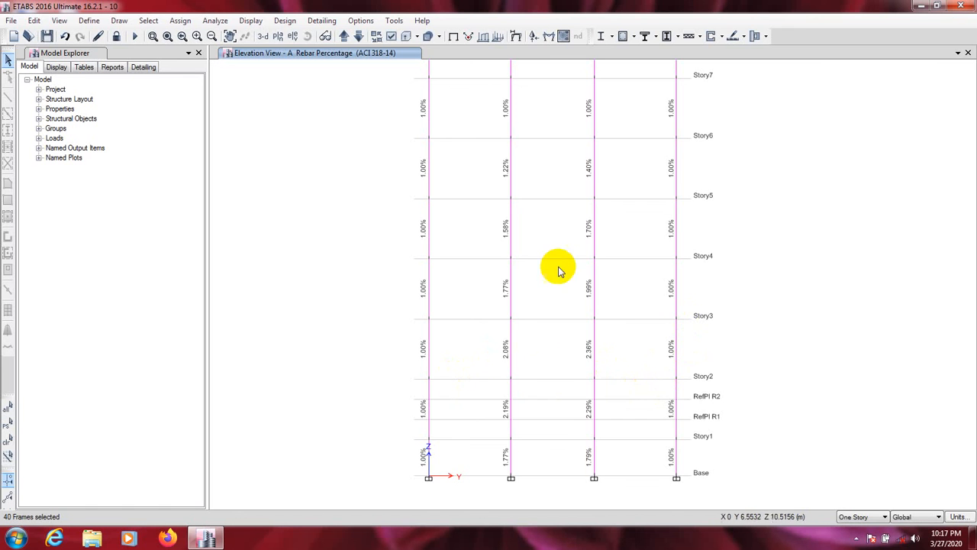
middle_click_drag(558, 252, 554, 417)
mouse_move(565, 281)
middle_mouse_down()
mouse_move(564, 371)
mouse_move(547, 339)
mouse_move(534, 353)
middle_mouse_up()
scroll(563, 372, "up", 3)
scroll(548, 343, "down", 3)
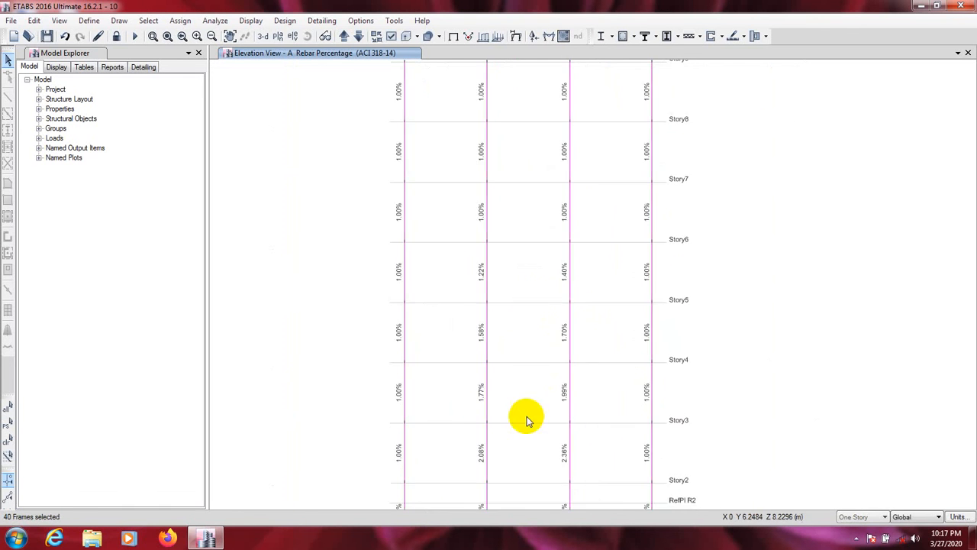
middle_click_drag(526, 420, 519, 310)
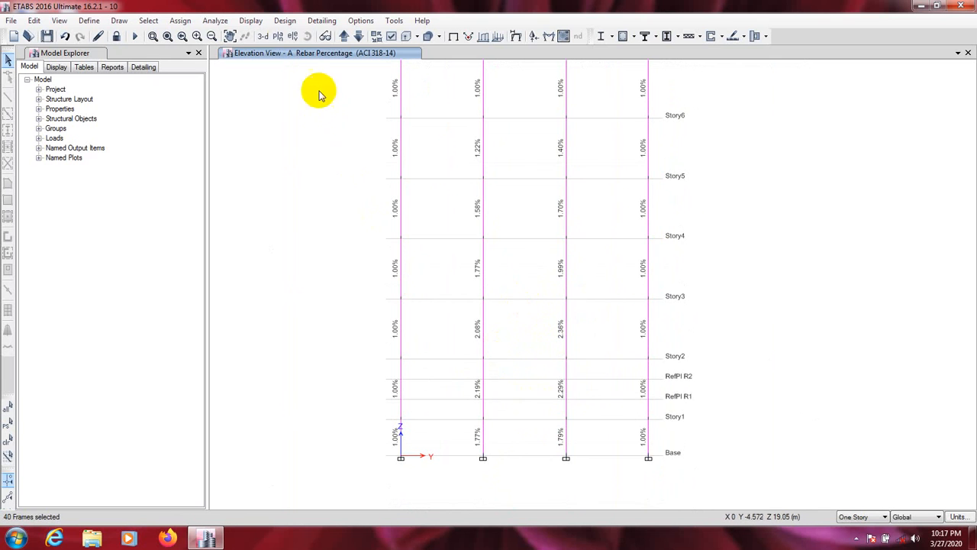
- Show the grid line B elevation and examine its columns' rebar percentages from the base to the top floor
left_click(345, 37)
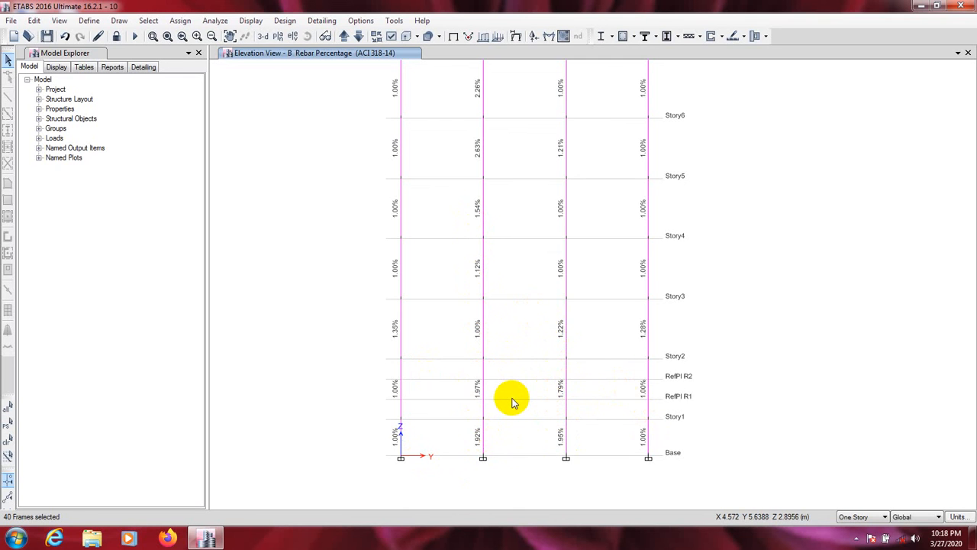
scroll(508, 332, "up", 5)
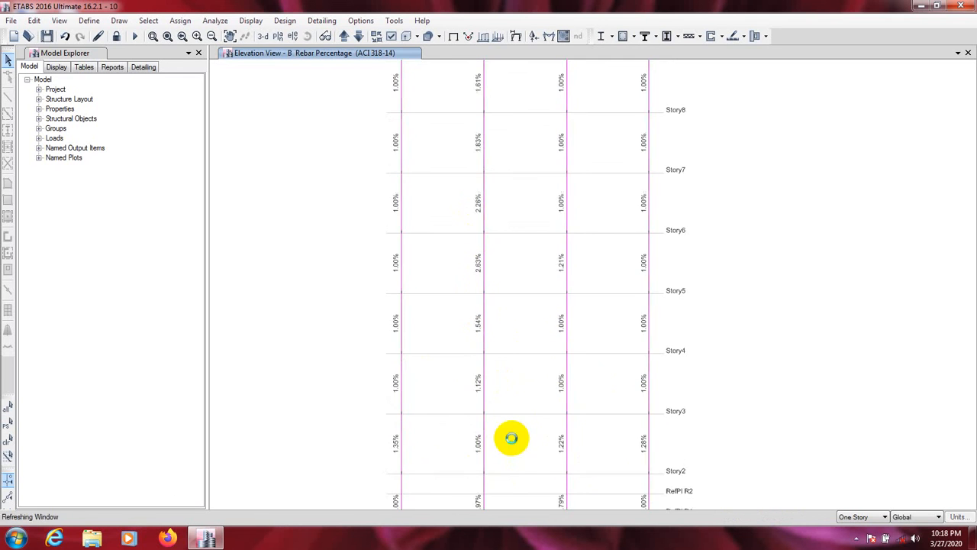
middle_click_drag(511, 342, 530, 438)
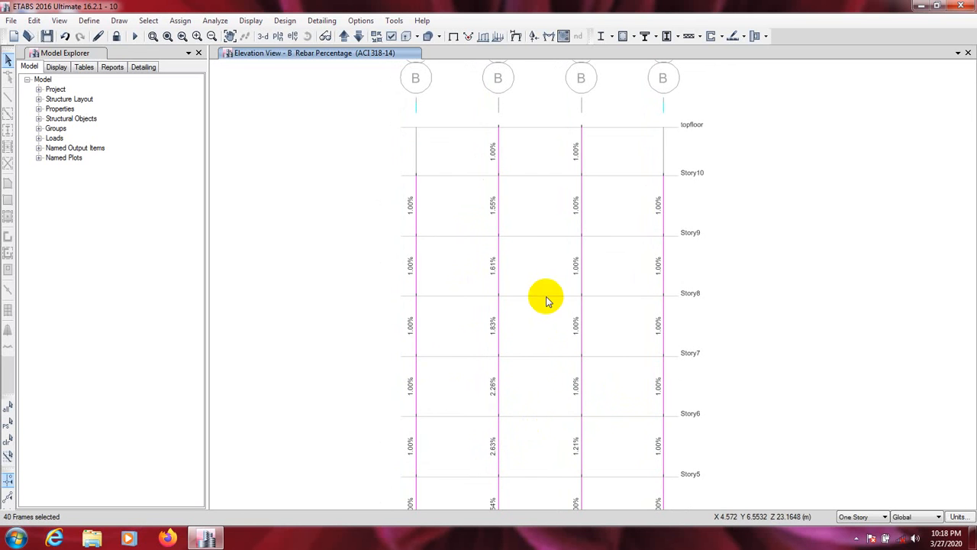
middle_click_drag(544, 450, 531, 308)
scroll(525, 408, "down", 5)
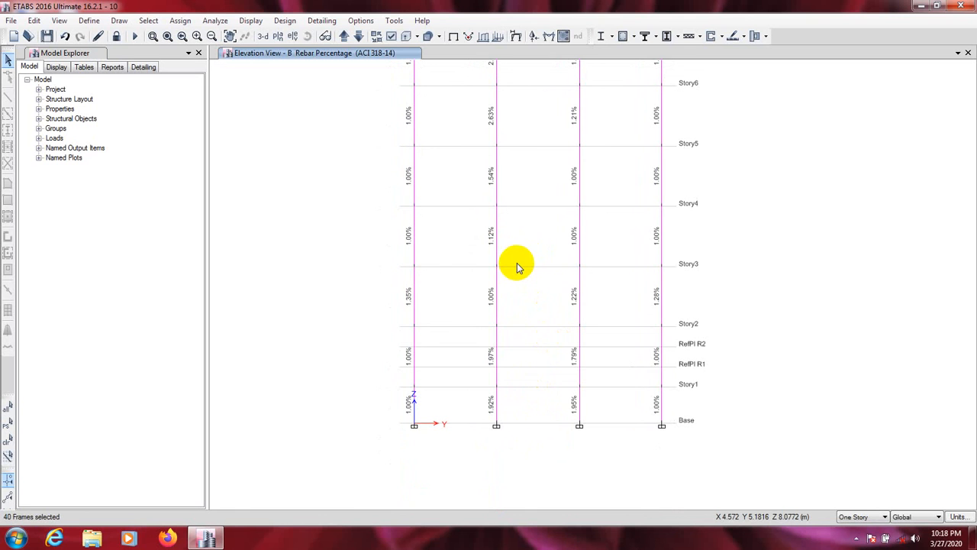
- Show the grid line C elevation and examine its columns' rebar percentages from the base through the upper storeys
left_click(345, 36)
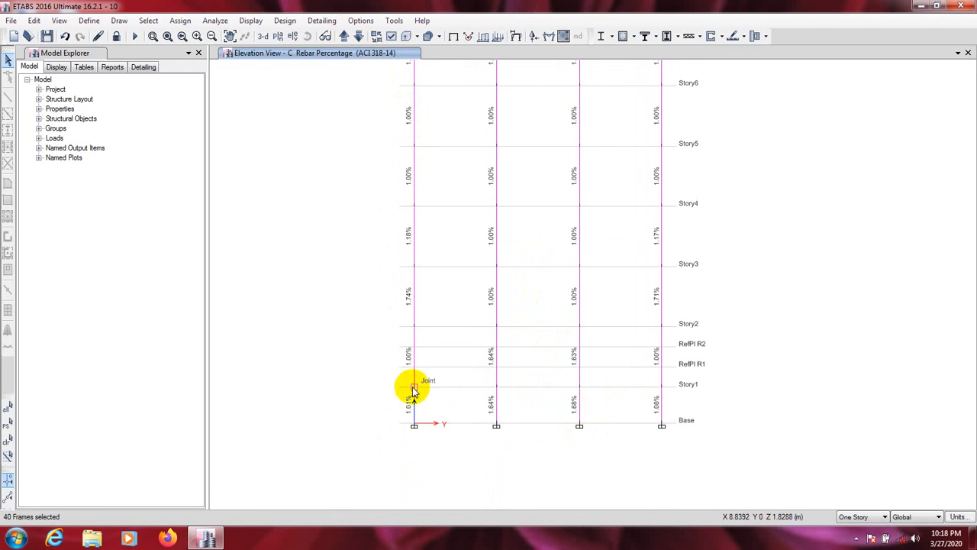
middle_click_drag(529, 207, 534, 366)
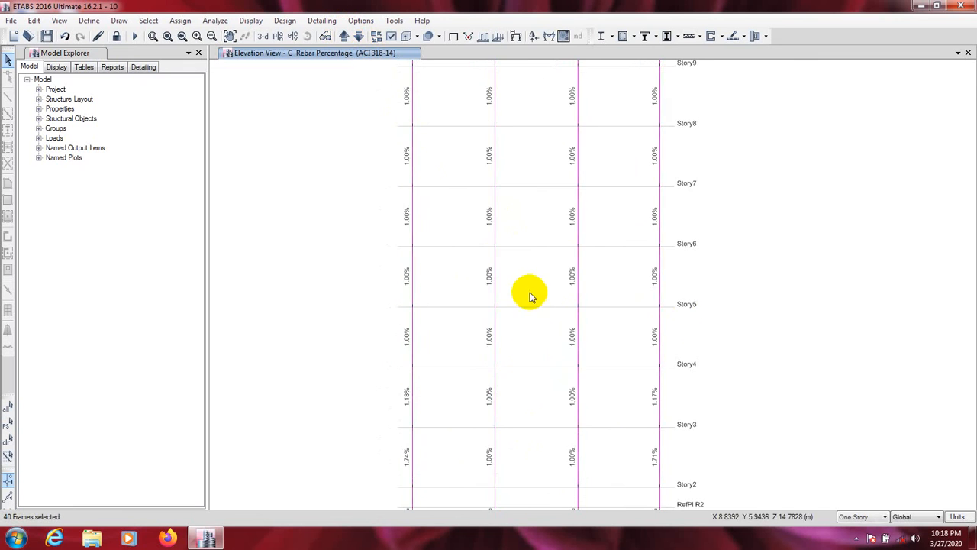
middle_click_drag(533, 296, 532, 388)
middle_click_drag(532, 252, 532, 308)
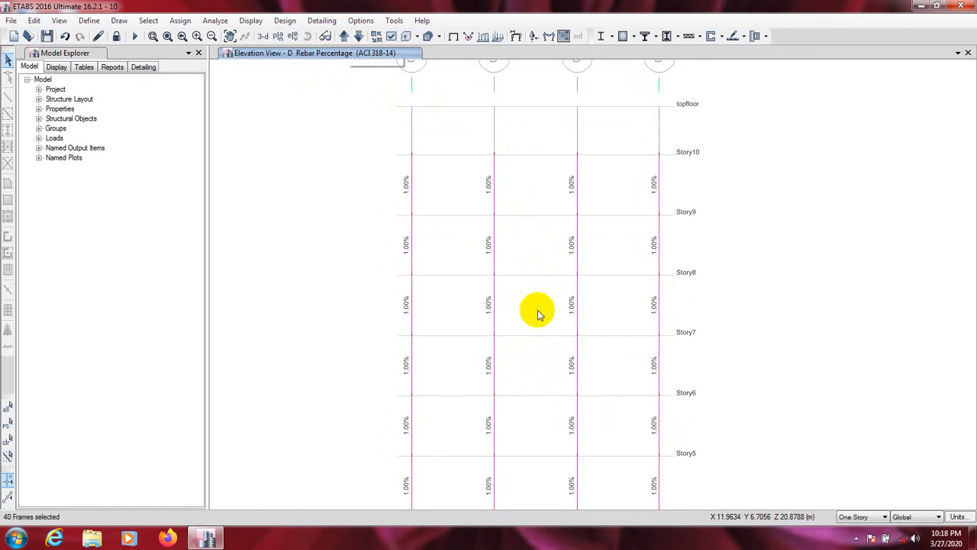
- Show the grid line D elevation and examine its columns' rebar percentages between the base and the top floor
middle_click_drag(541, 418, 517, 338)
middle_click_drag(513, 372, 525, 308)
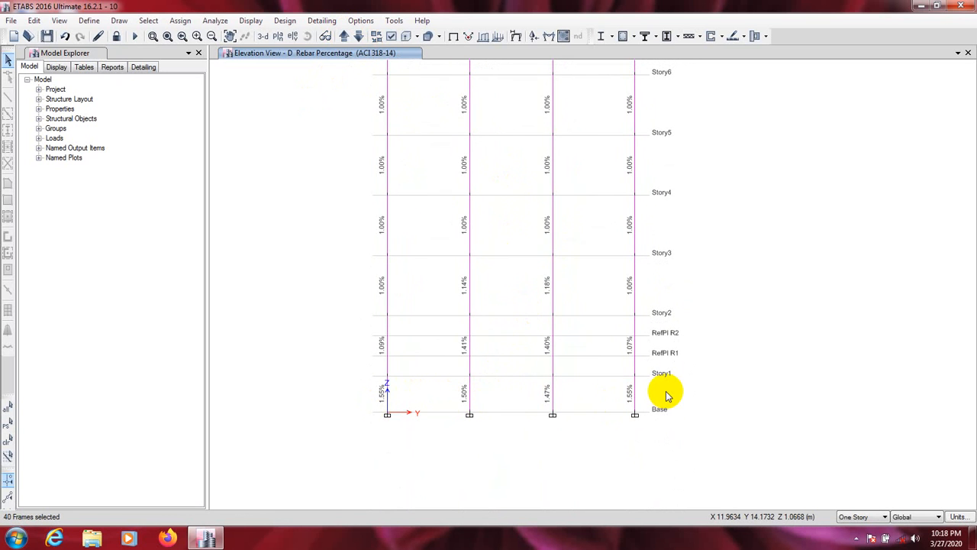
middle_click_drag(509, 293, 534, 482)
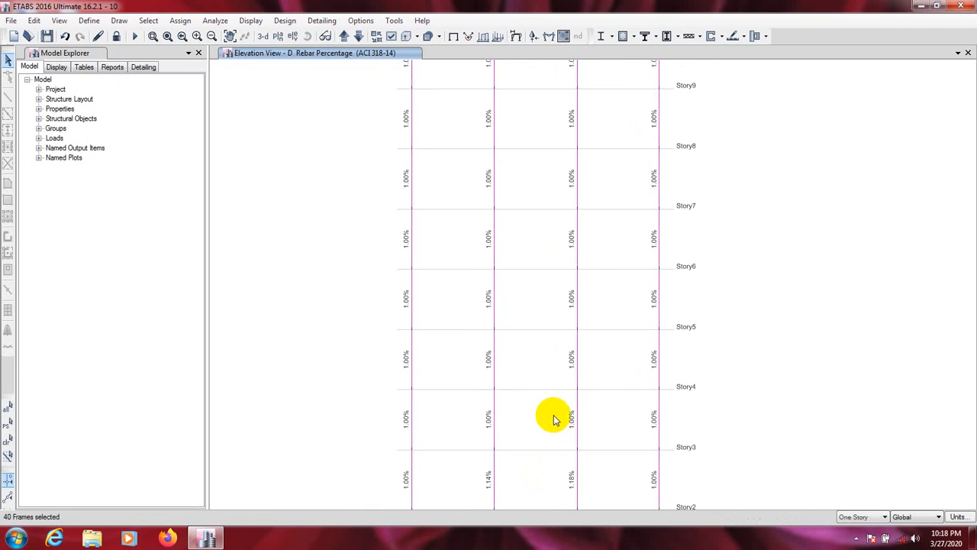
middle_click_drag(543, 339, 537, 399)
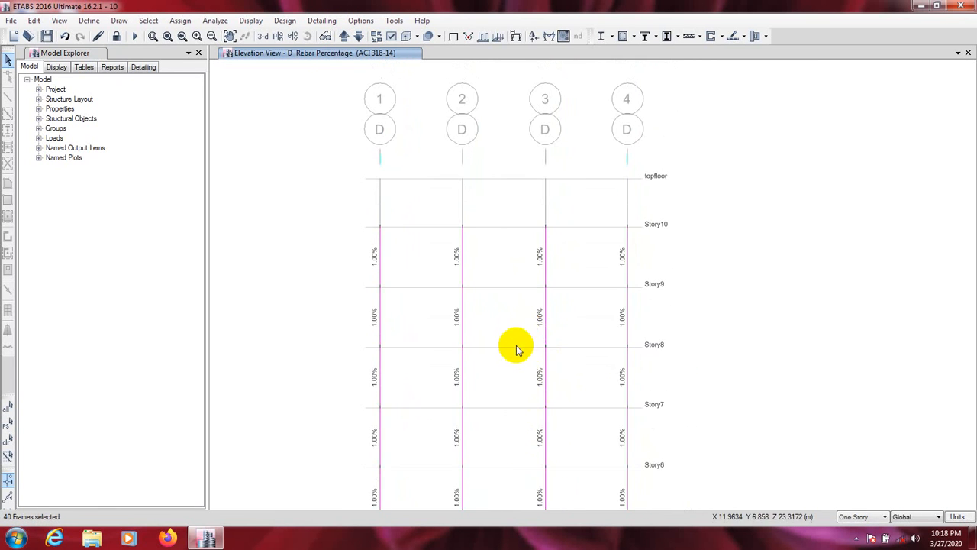
middle_click_drag(514, 443, 502, 288)
middle_click_drag(493, 419, 493, 282)
middle_click_drag(495, 439, 502, 320)
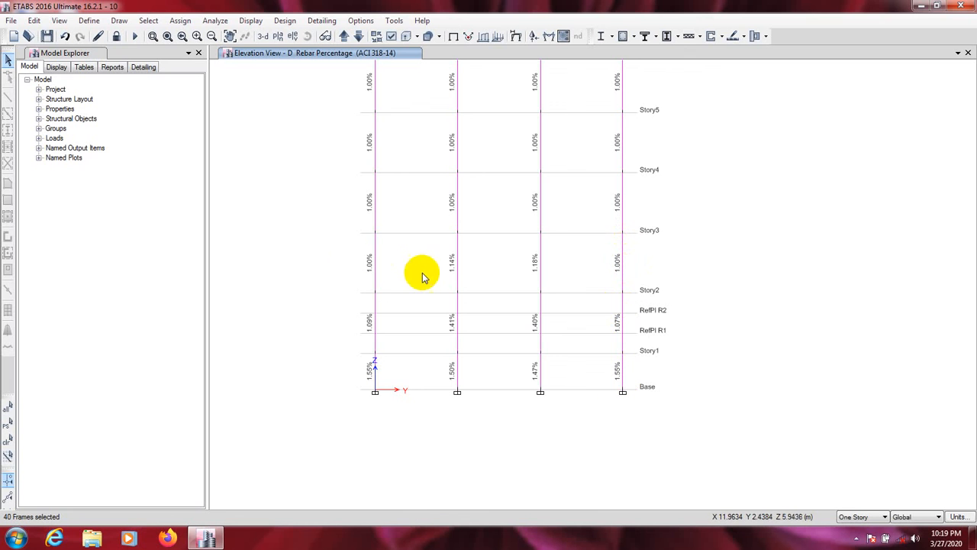
middle_click_drag(493, 236, 502, 428)
middle_click_drag(504, 284, 508, 349)
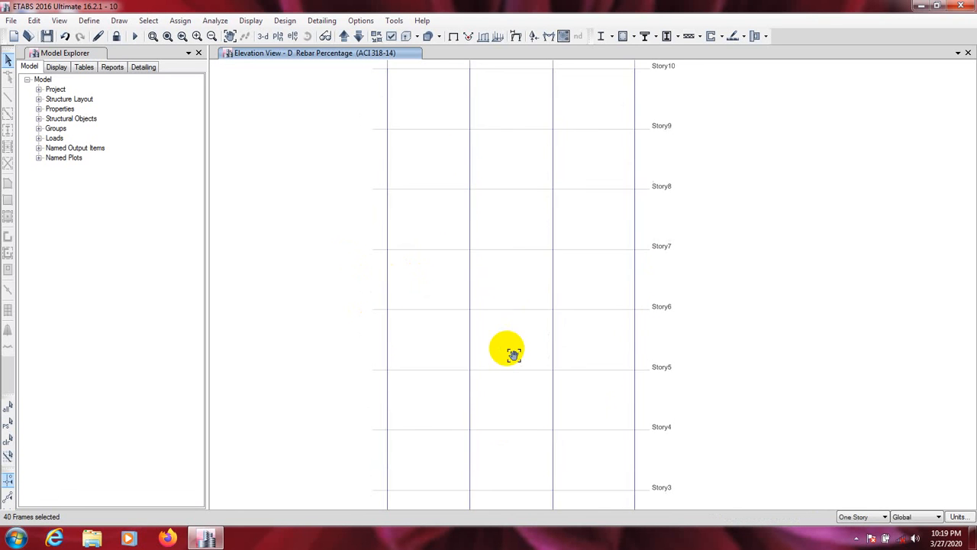
middle_click_drag(520, 267, 511, 322)
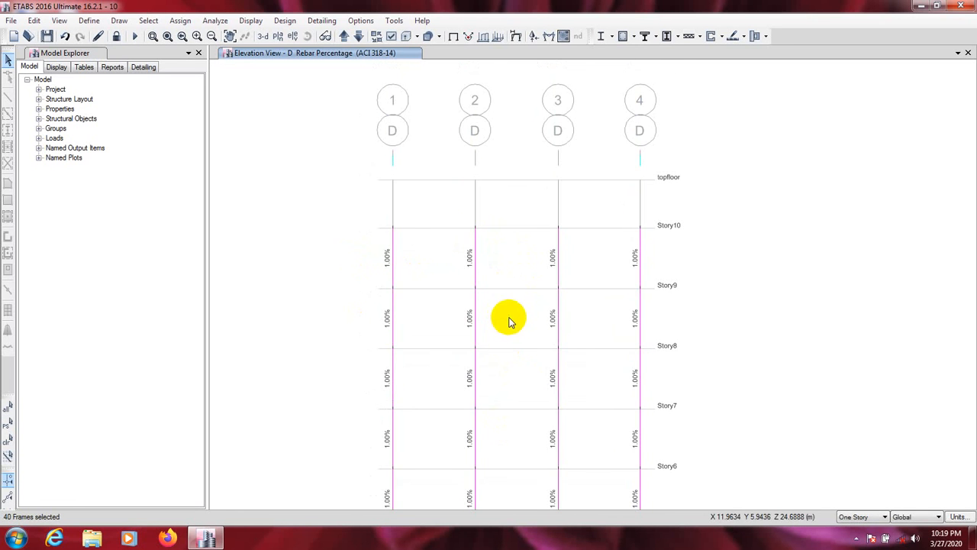
middle_click_drag(493, 428, 458, 229)
middle_click_drag(464, 434, 461, 292)
middle_click_drag(453, 391, 475, 306)
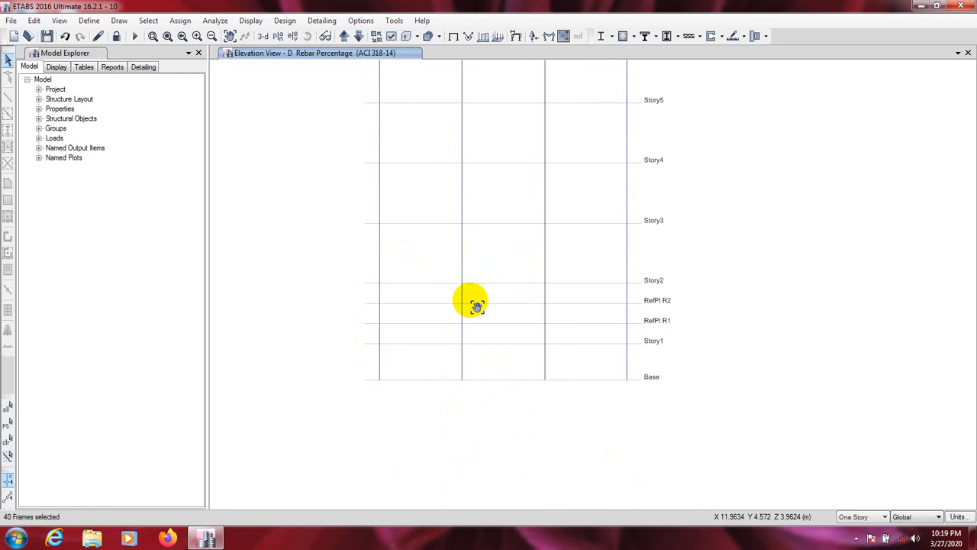
scroll(473, 309, "down", 2)
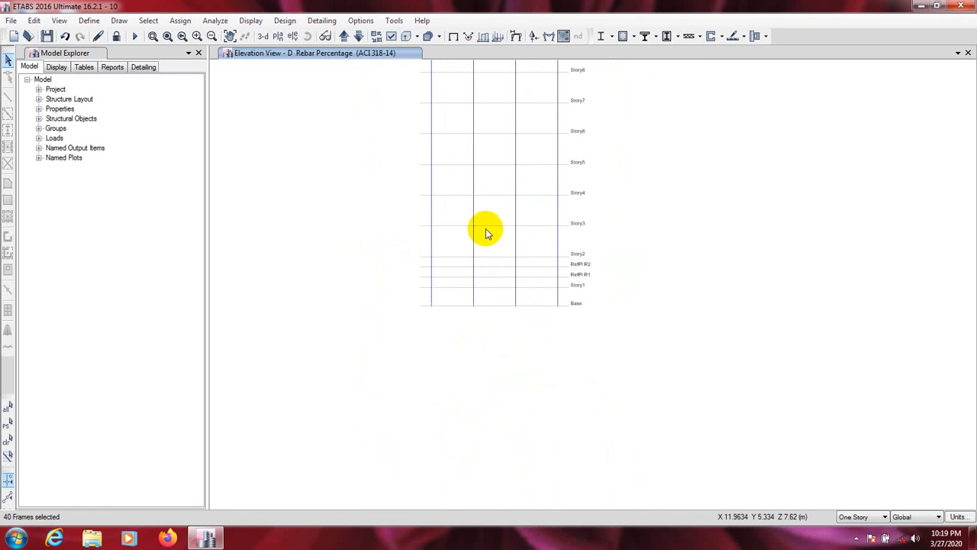